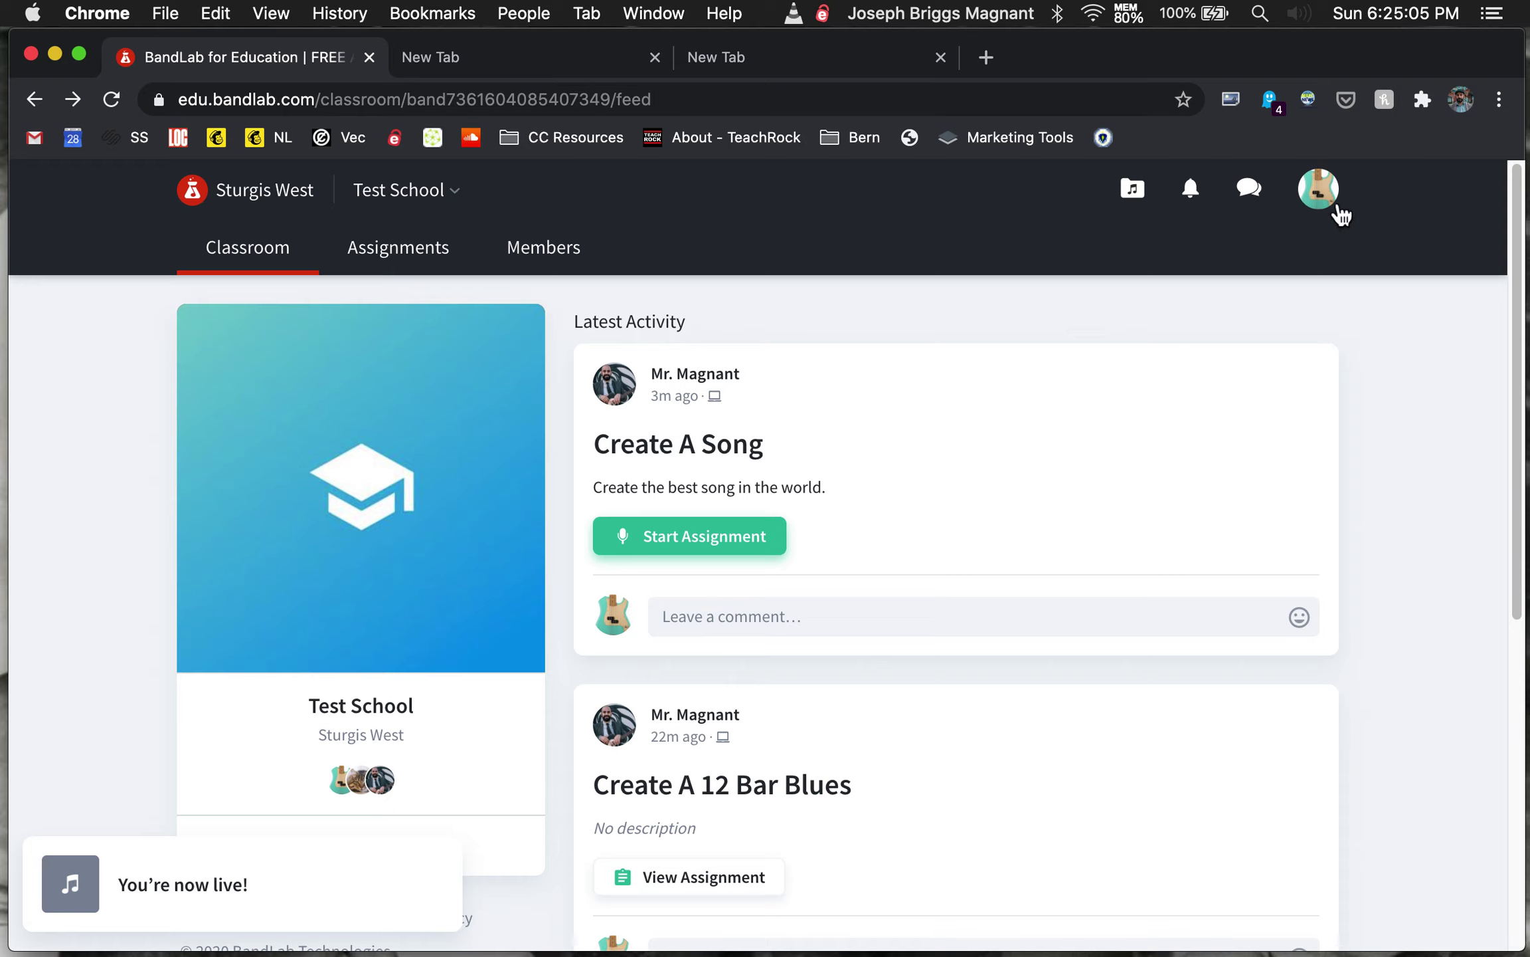
Step: Go through Assignments, Sturgis West and Test School, then start the Create A Song assignment
key("ctrl+Right")
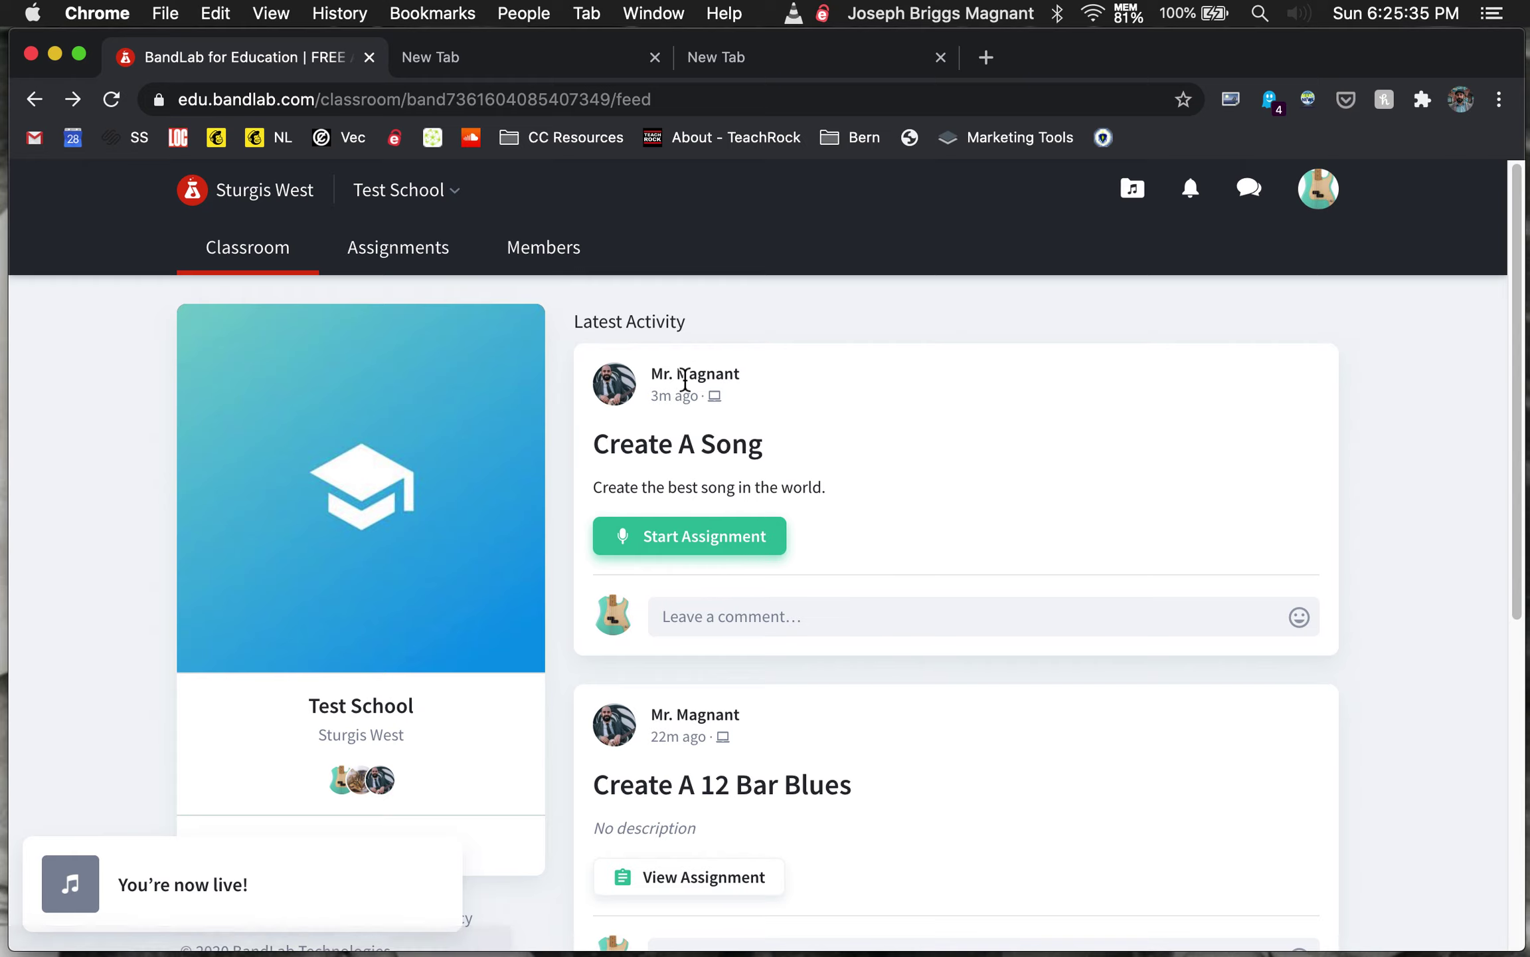
left_click(387, 266)
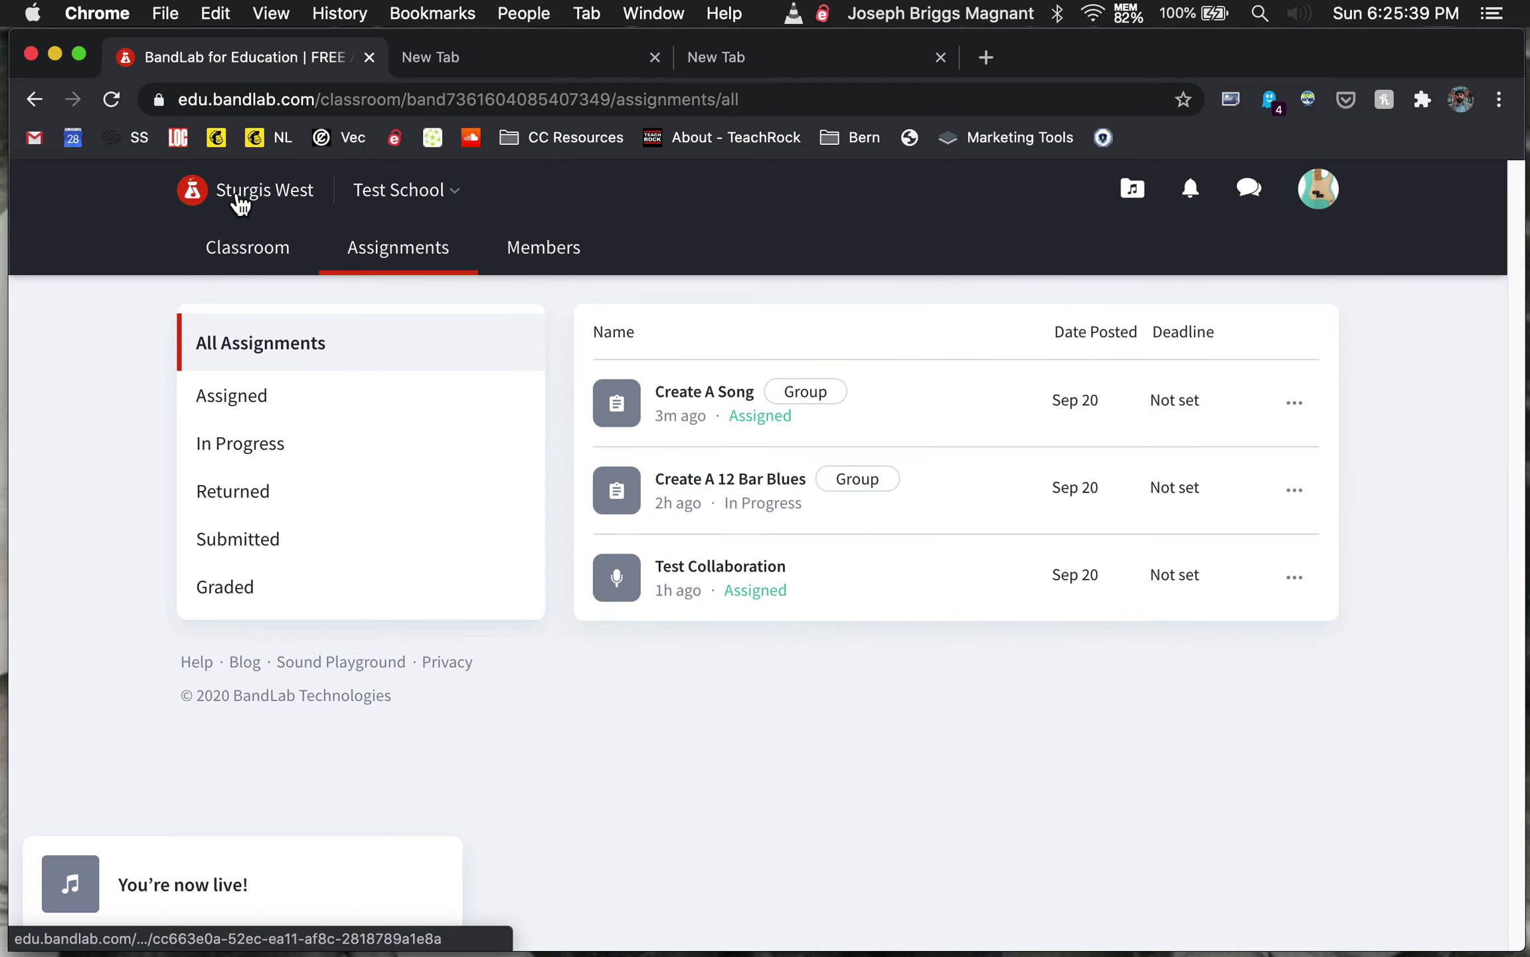
left_click(239, 199)
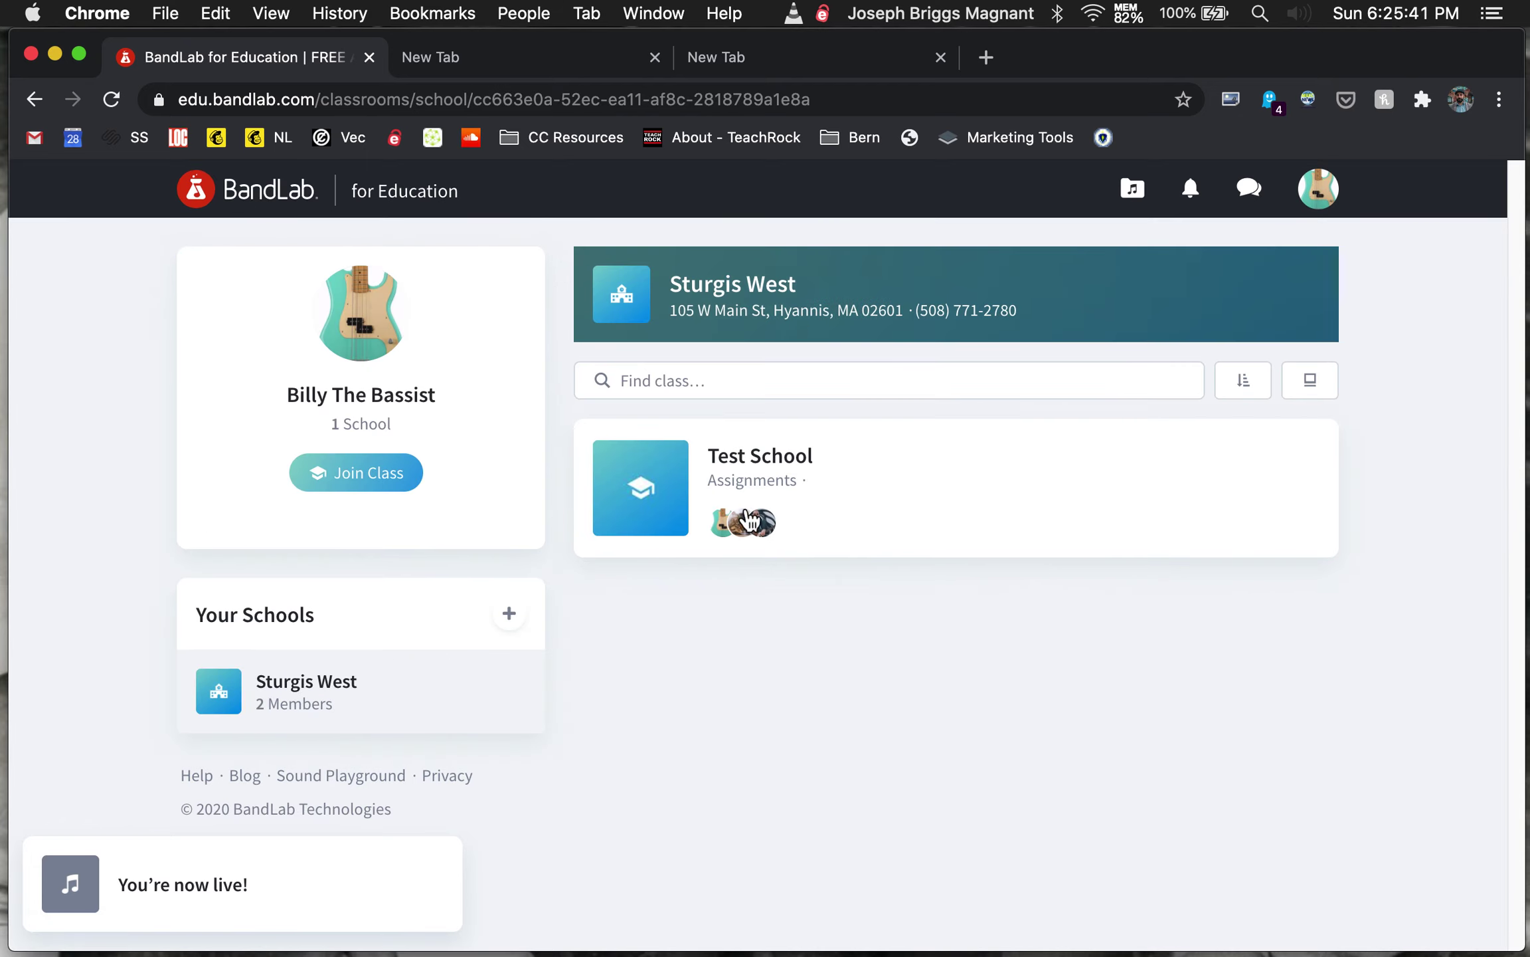
left_click(777, 465)
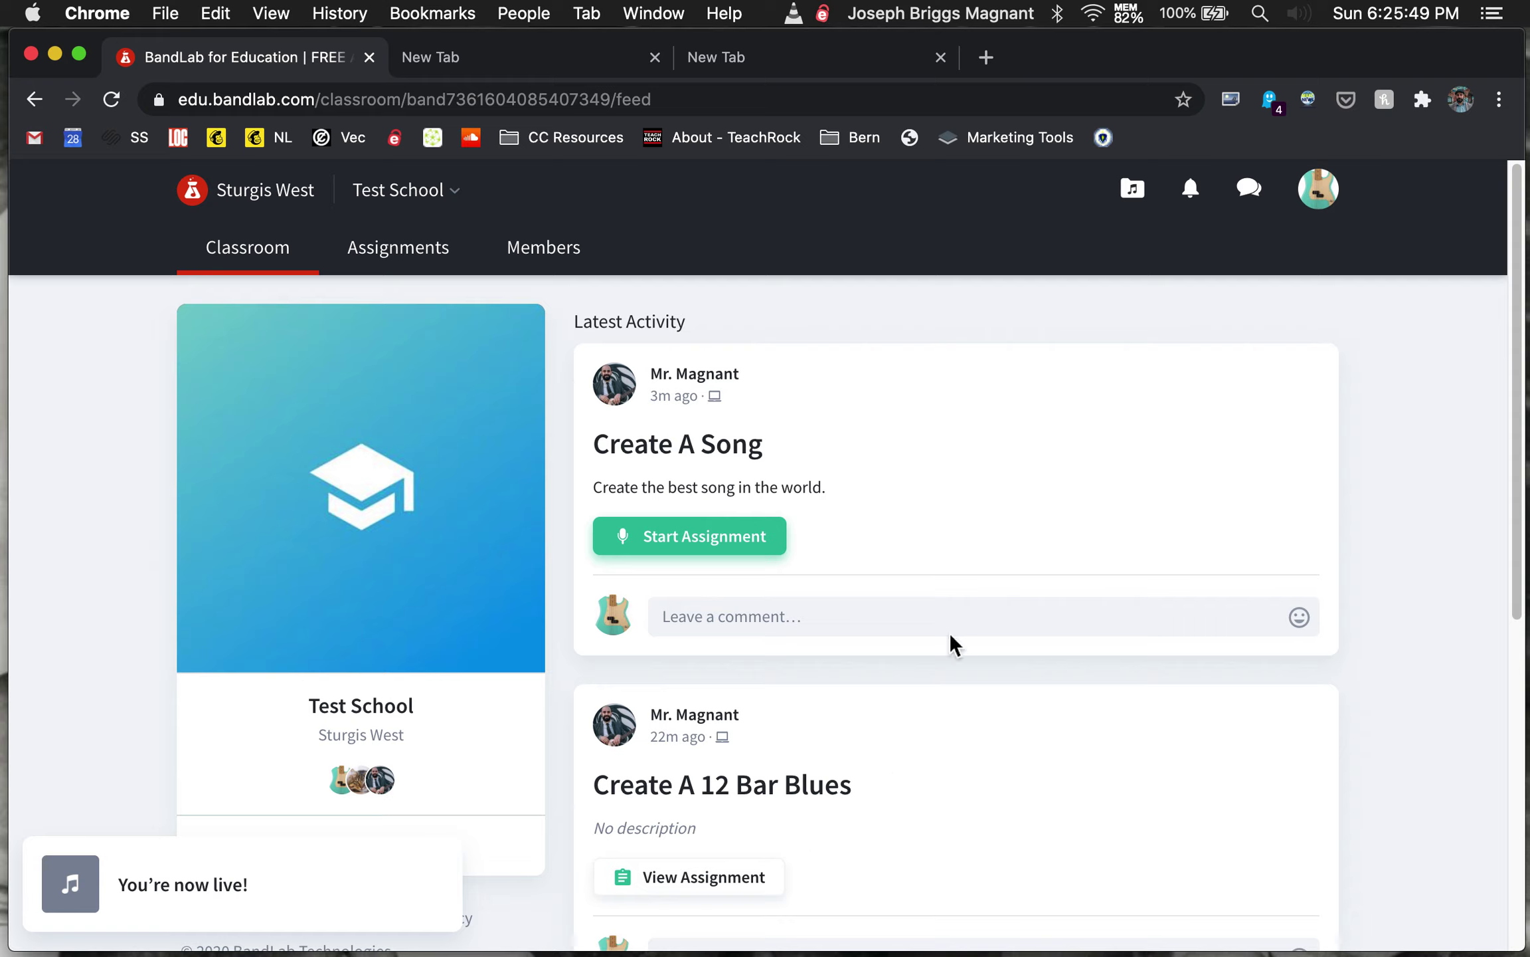
left_click_drag(651, 385, 796, 386)
left_click(796, 387)
left_click(723, 549)
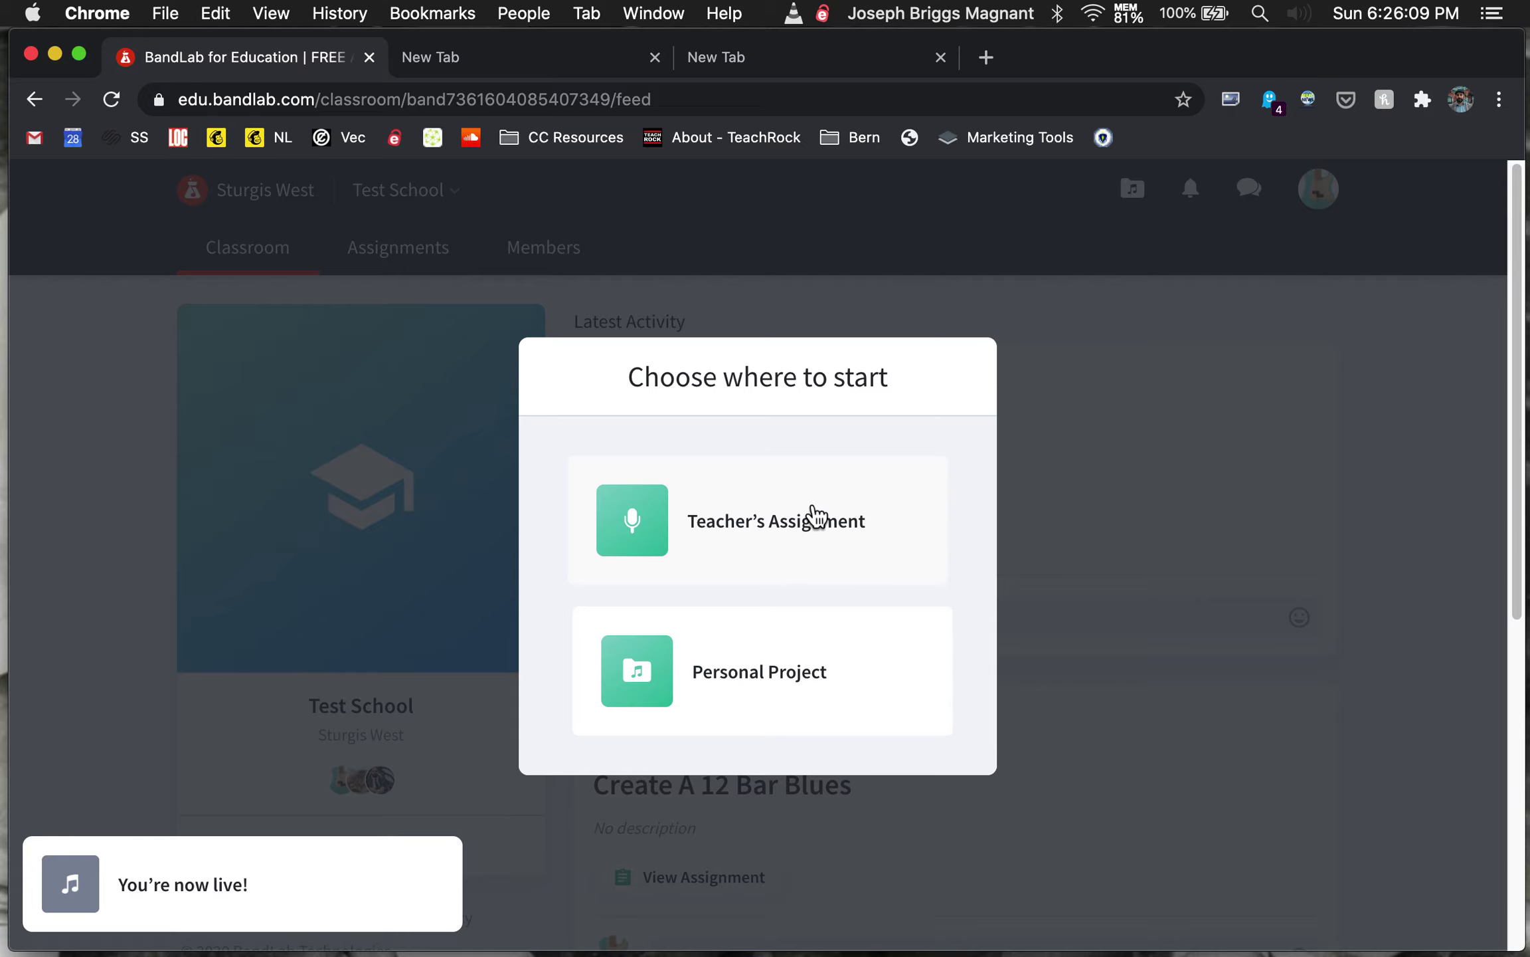
Step: Work on the Teacher's Assignment and add a Grand Piano MIDI instrument track
left_click(783, 531)
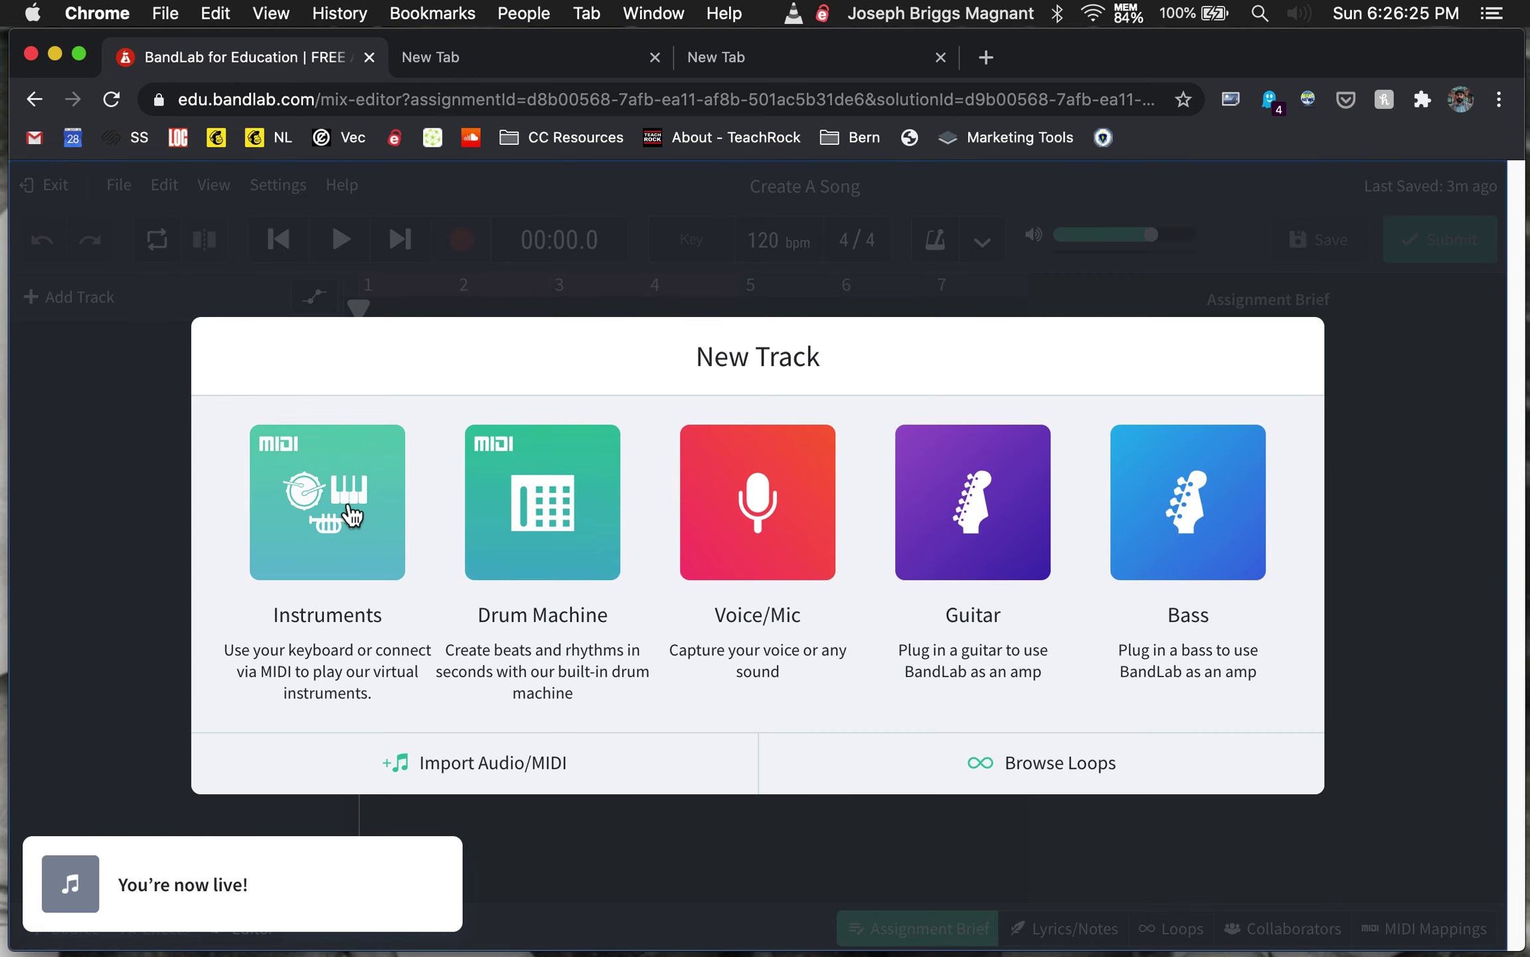
left_click(350, 541)
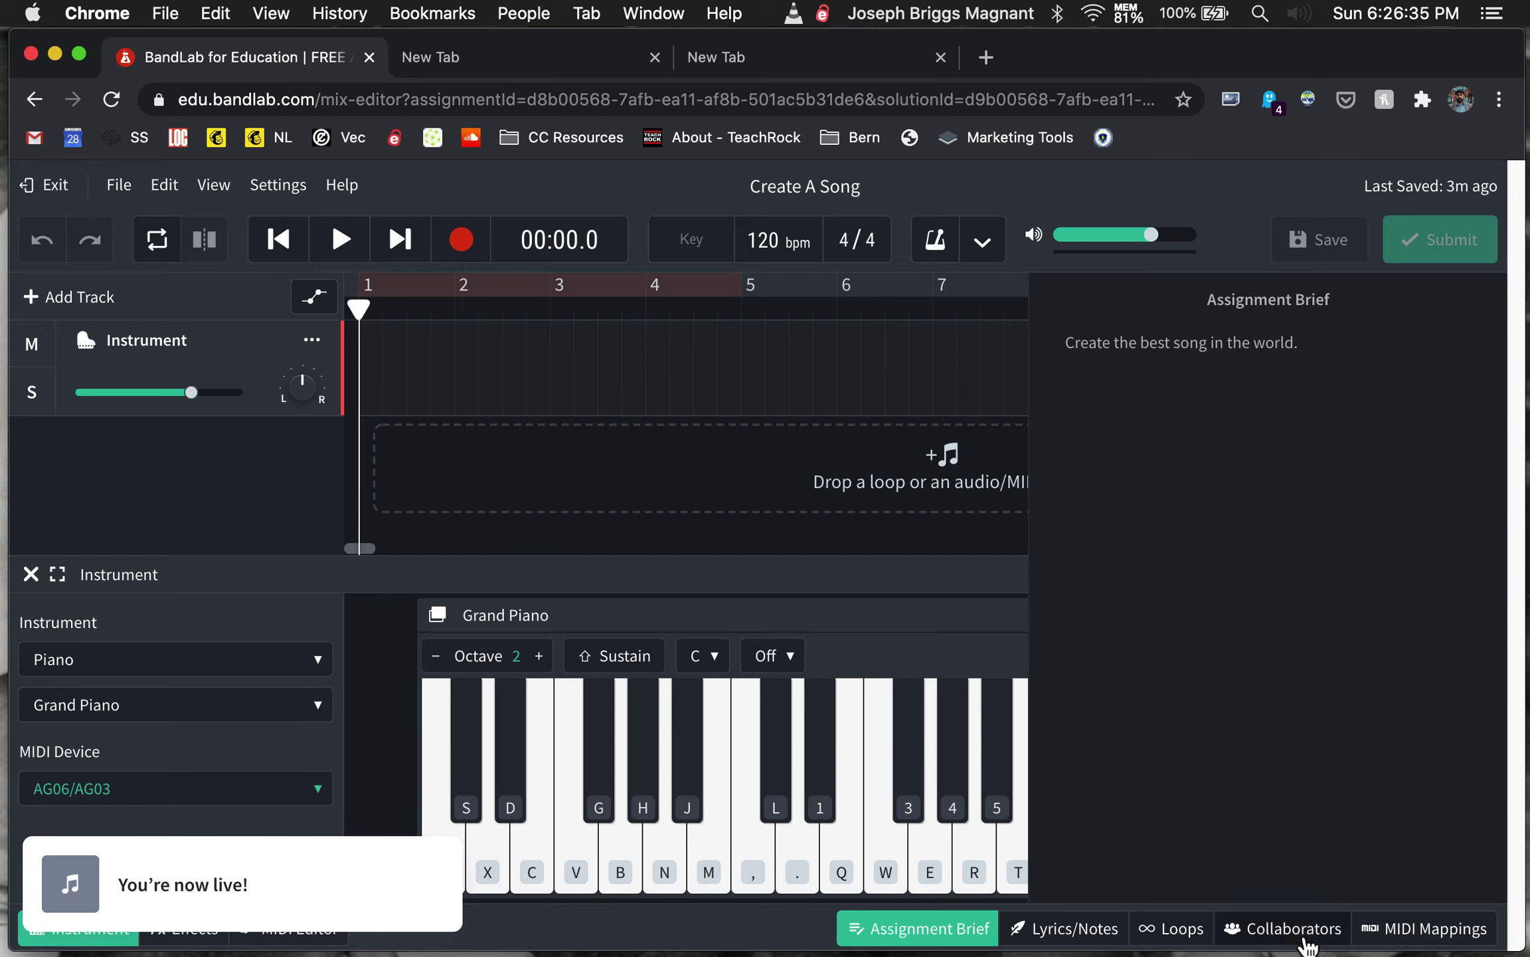
left_click(1262, 930)
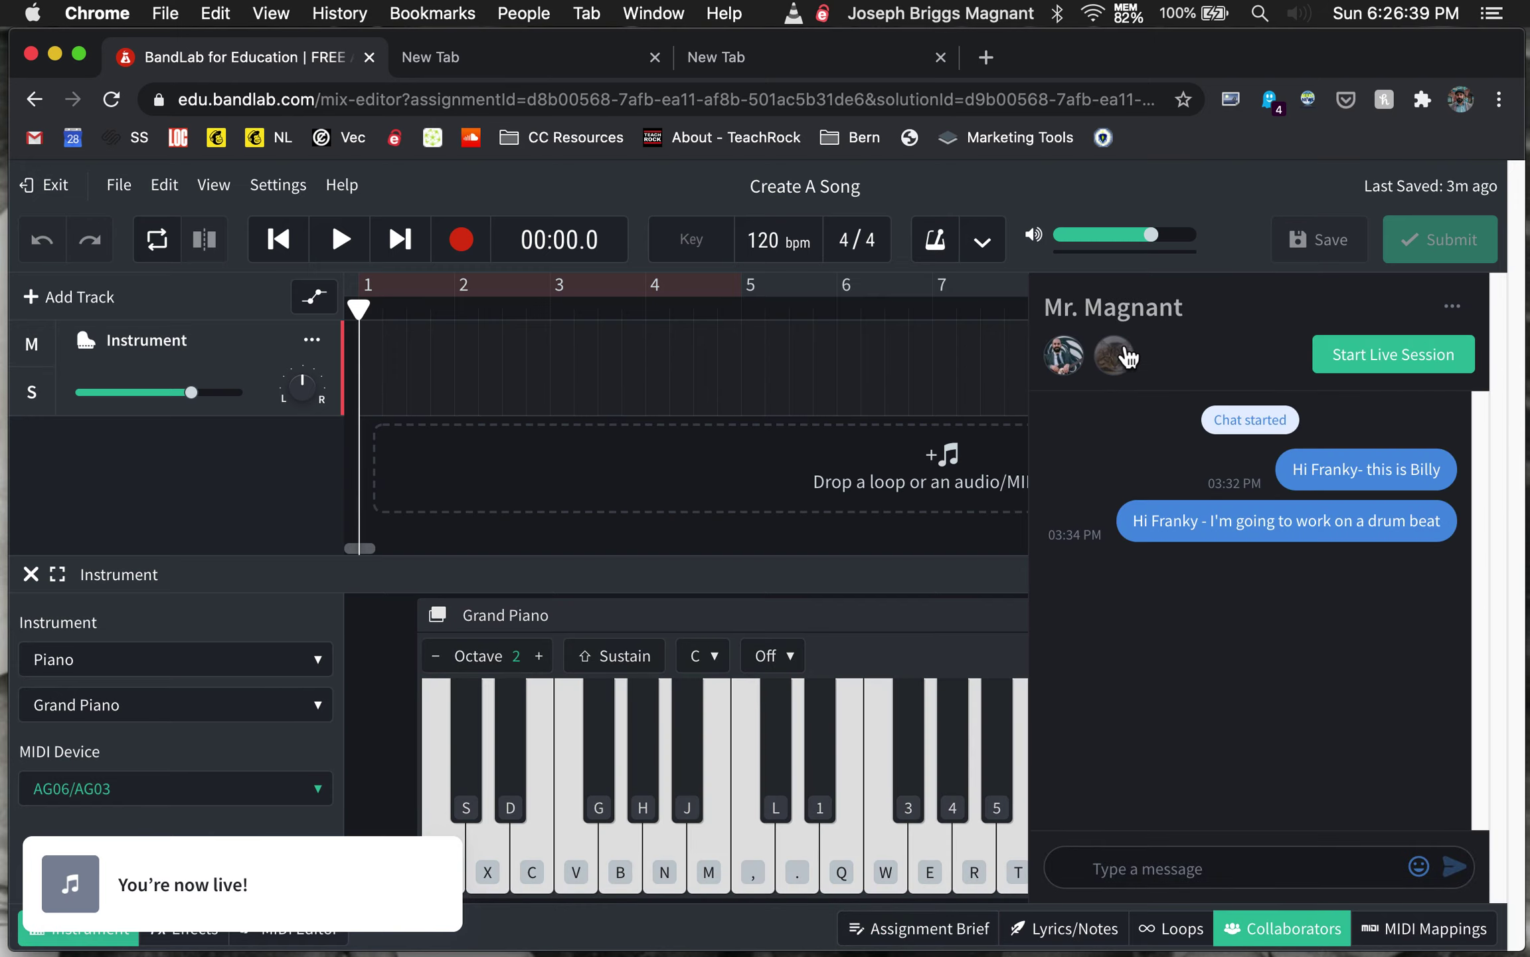
Step: Read the classmate collaborator's chat history in the Collaborators panel
left_click(1121, 351)
left_click(1065, 356)
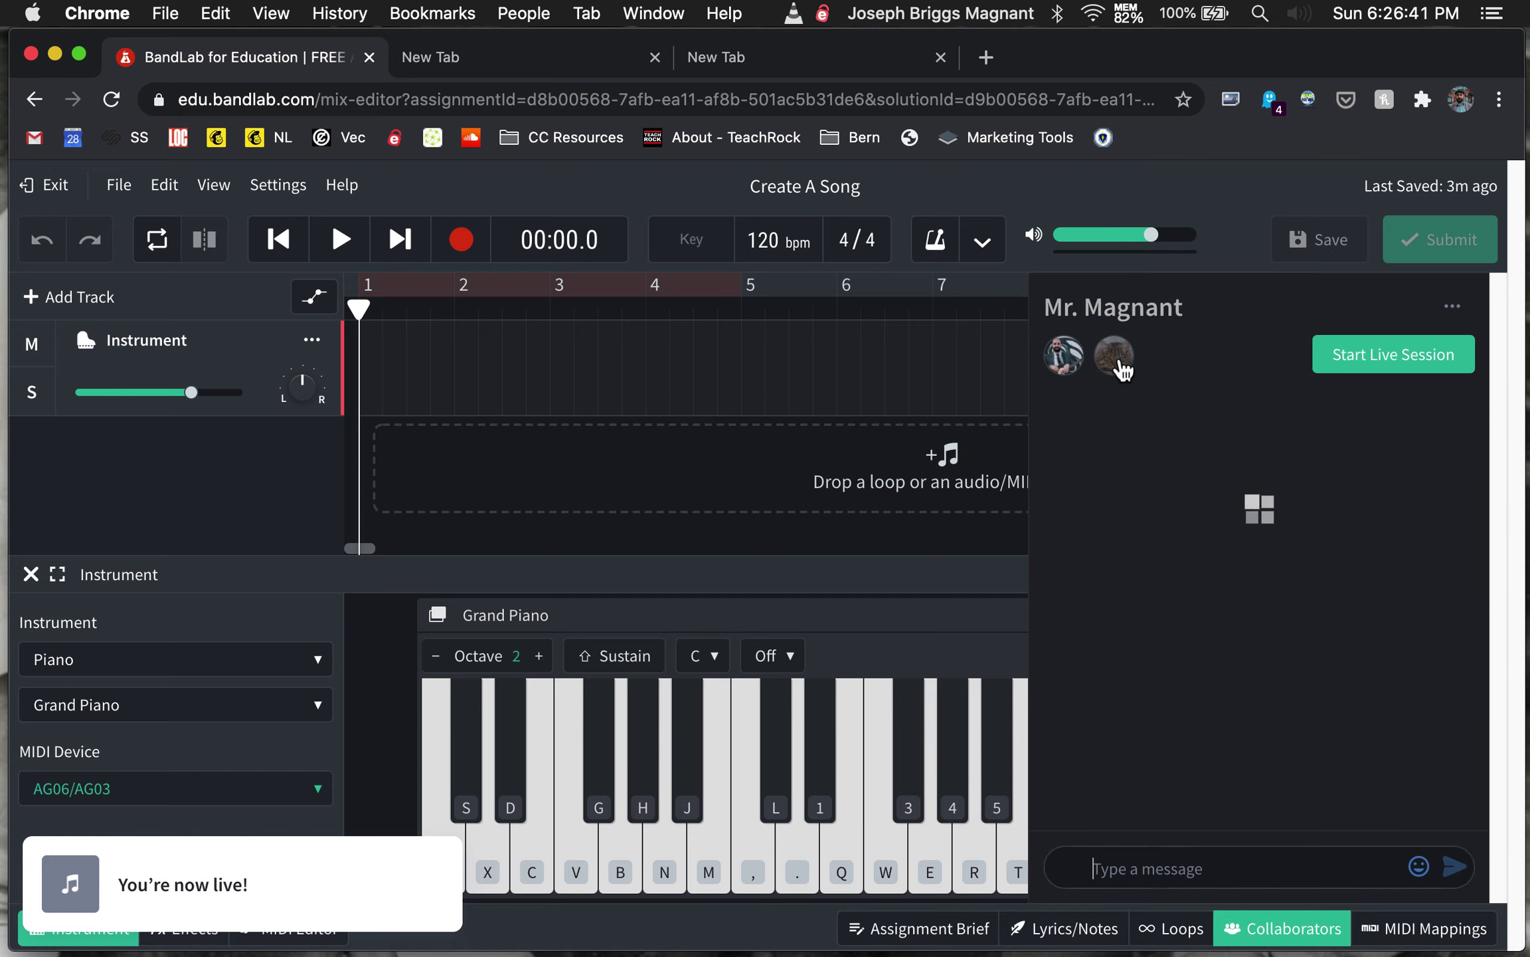
left_click(1114, 356)
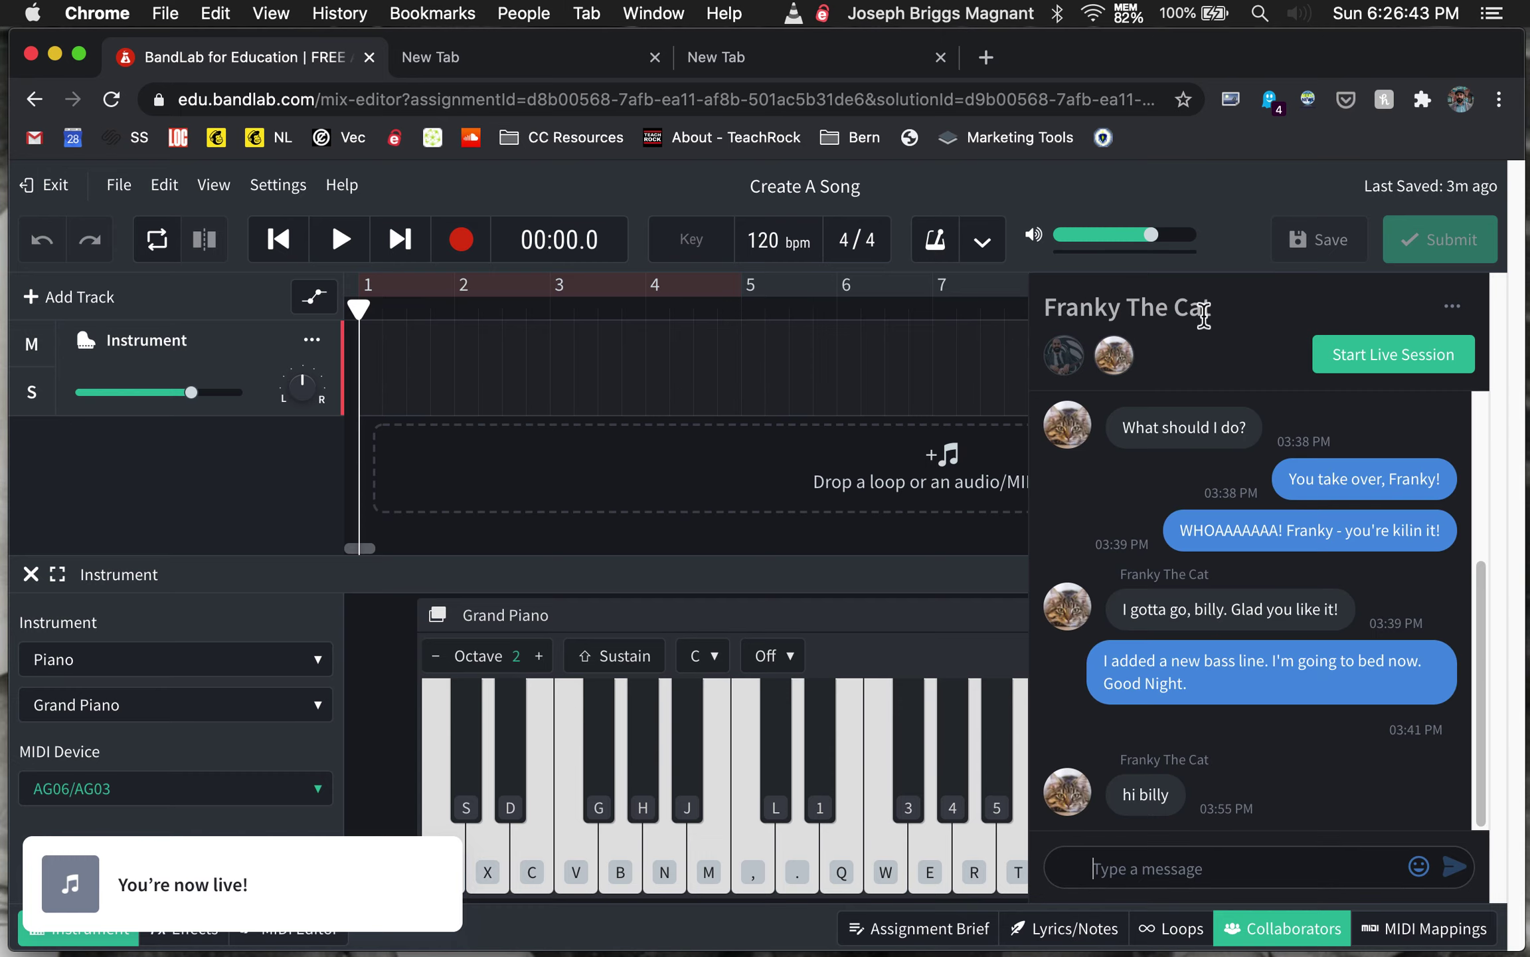
scroll(1174, 495, "up", 5)
scroll(1174, 495, "down", 5)
scroll(1172, 495, "up", 2)
scroll(1172, 495, "down", 3)
Step: Compare the teacher's chat, close the panel, and dismiss the 'You're now live!' toast
left_click(1066, 359)
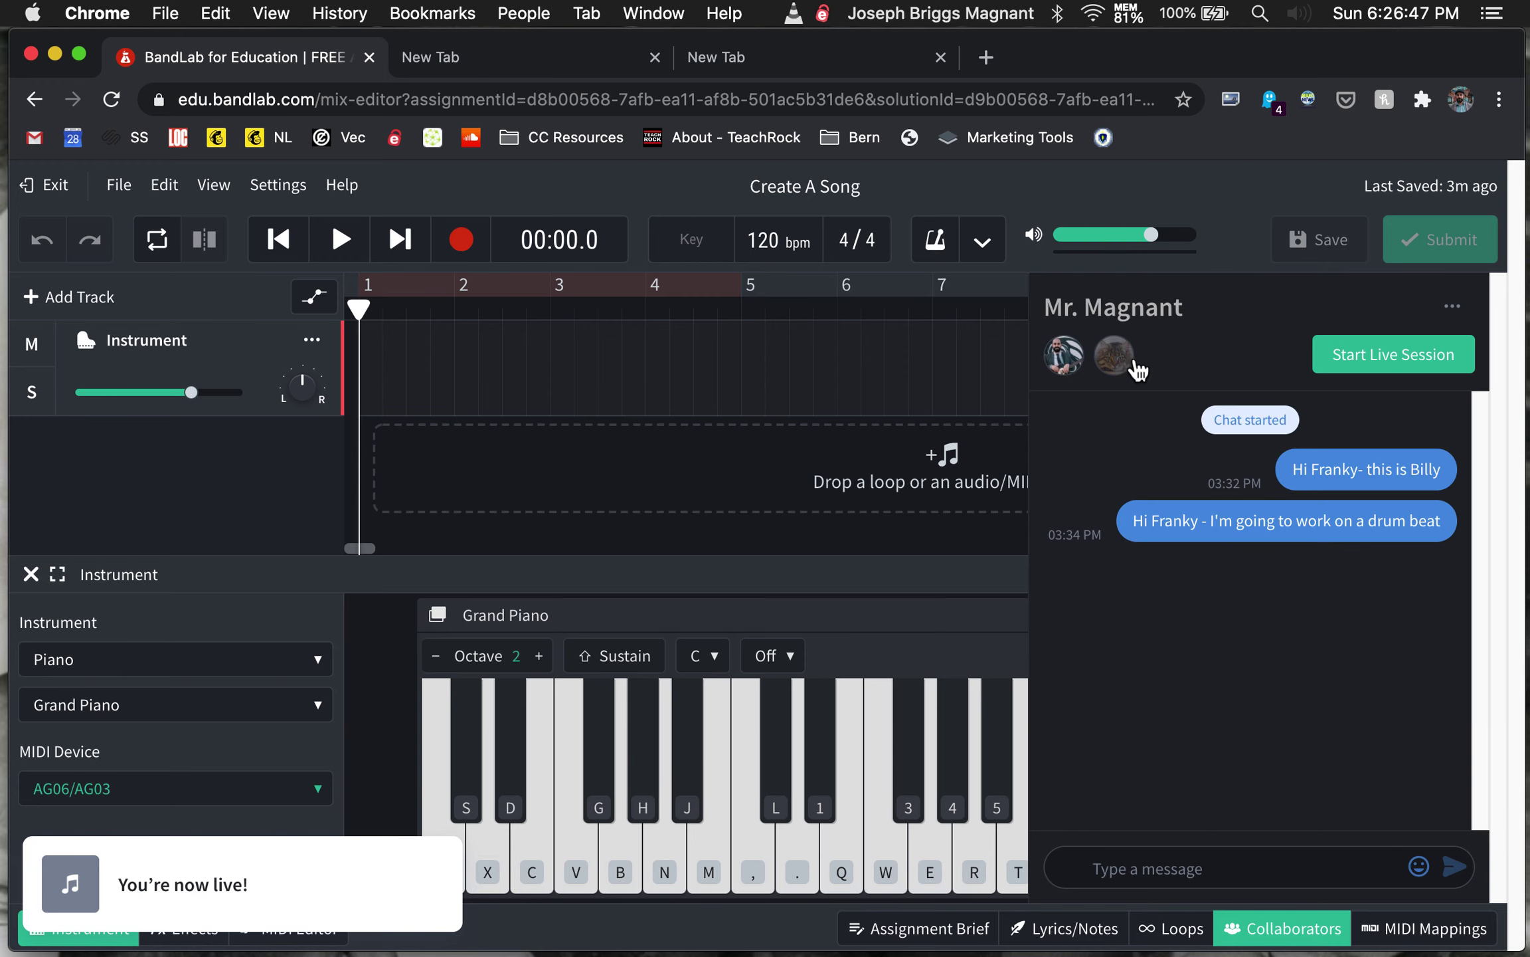
left_click(1122, 355)
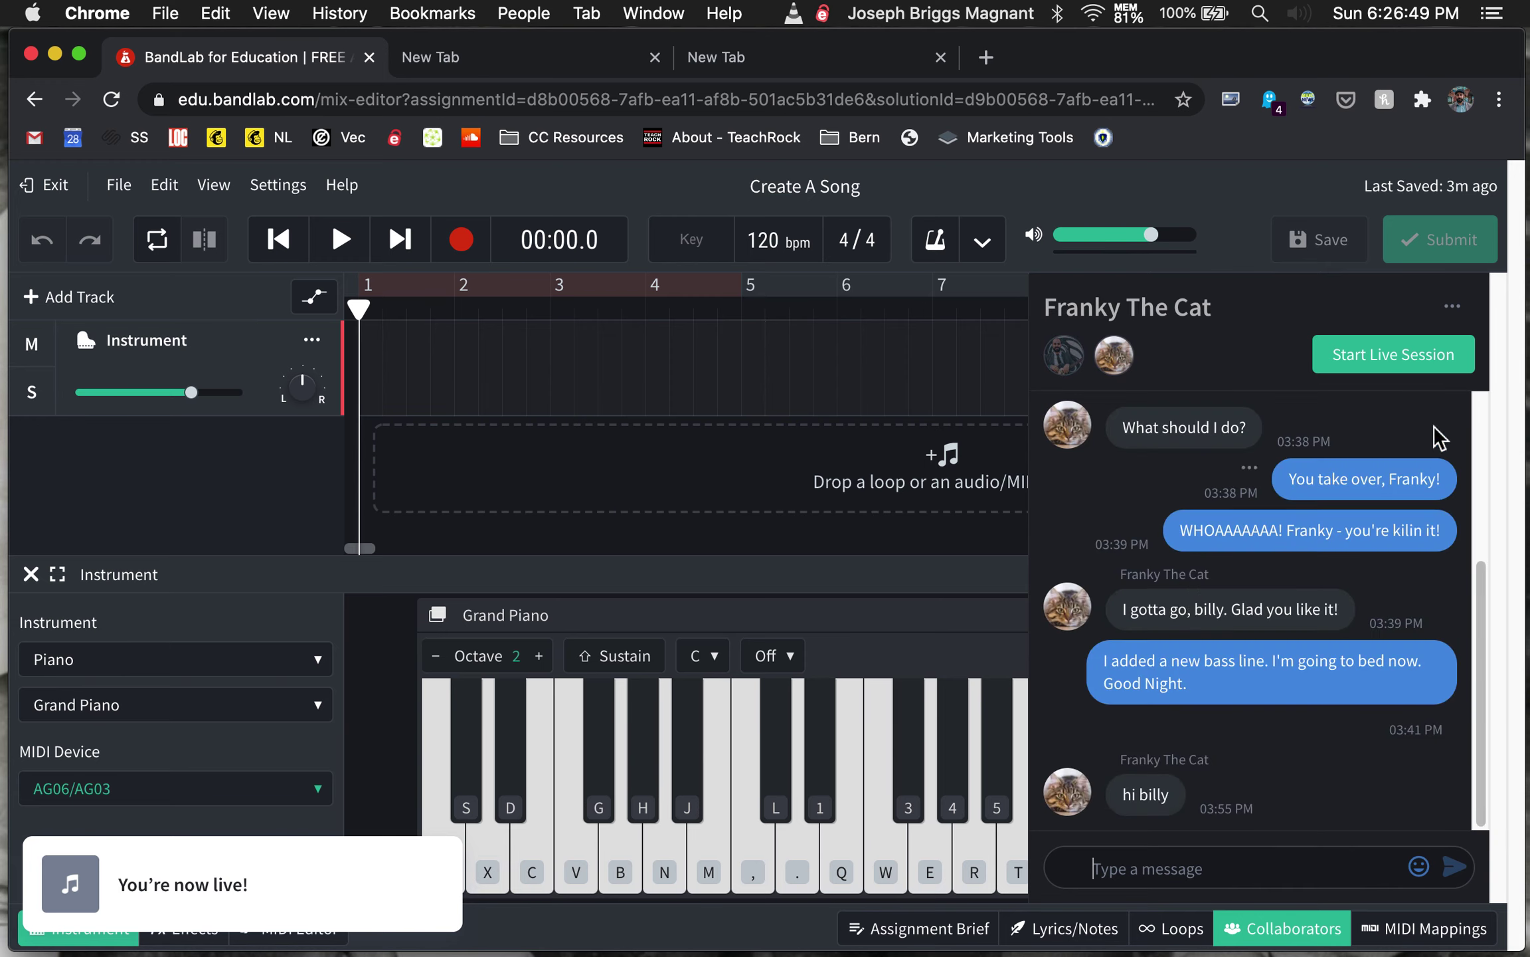
left_click(1066, 355)
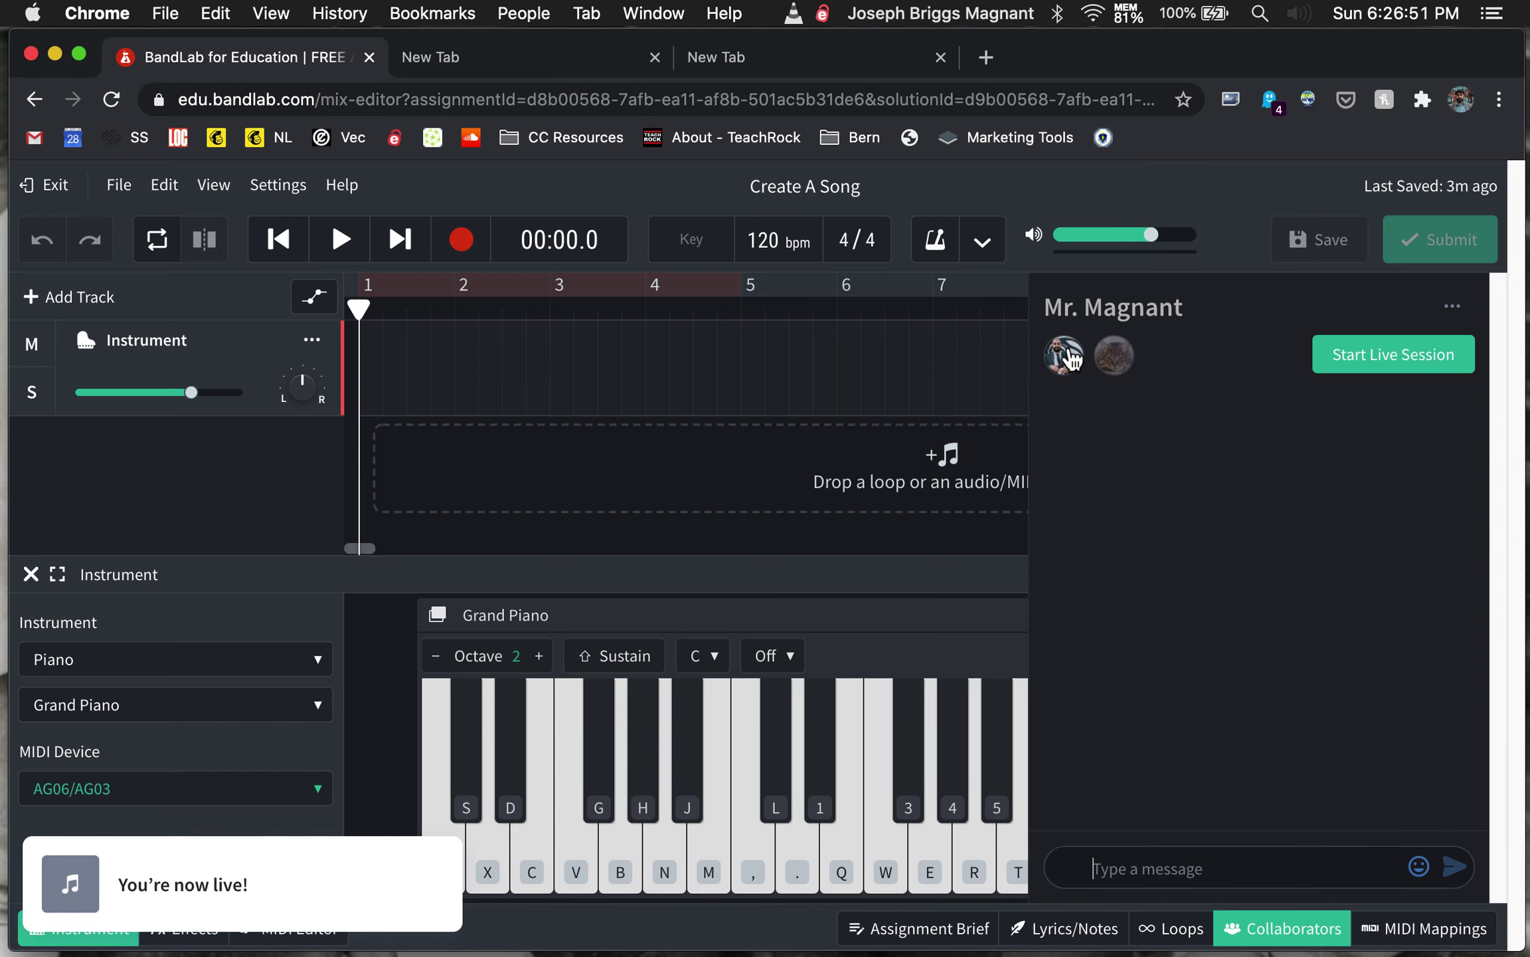
left_click(1114, 355)
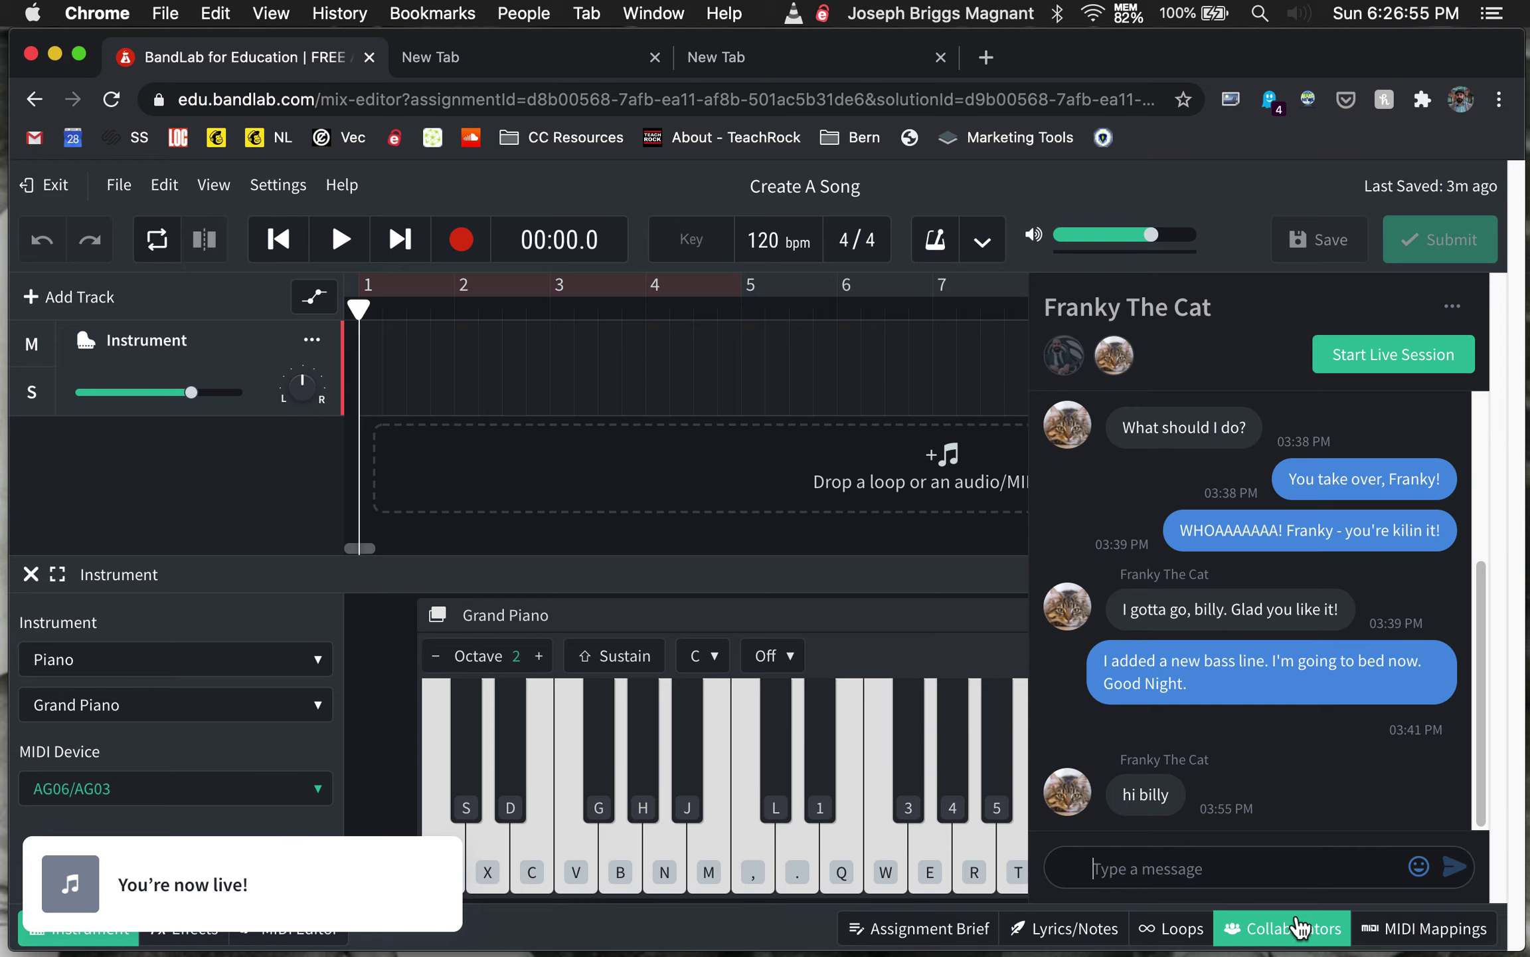
left_click(1300, 928)
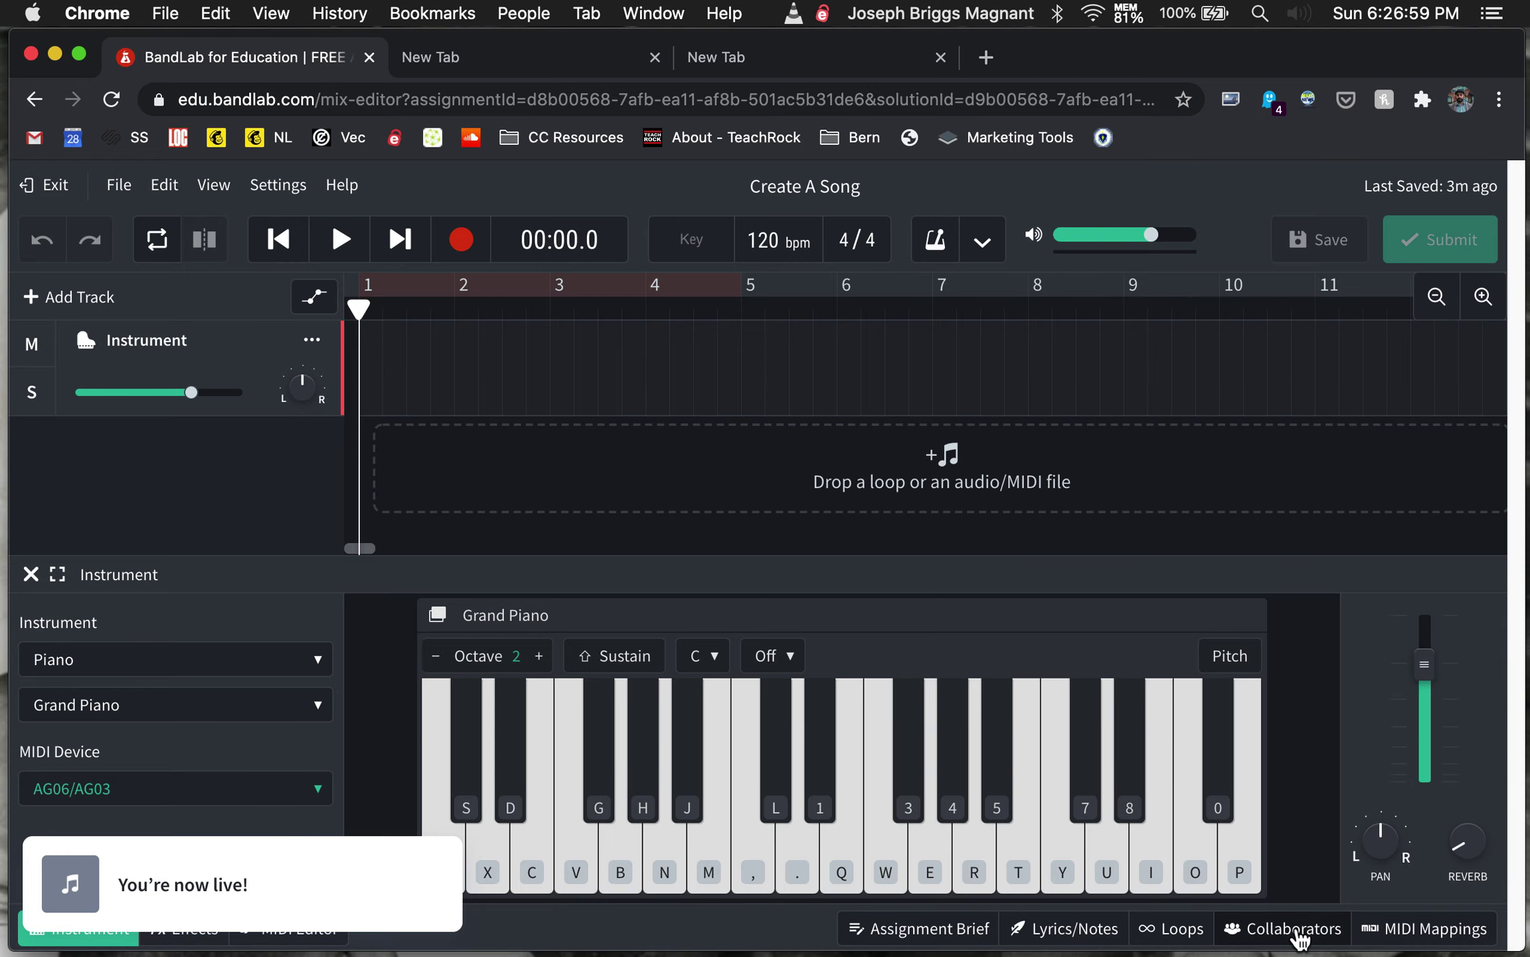
left_click(95, 349)
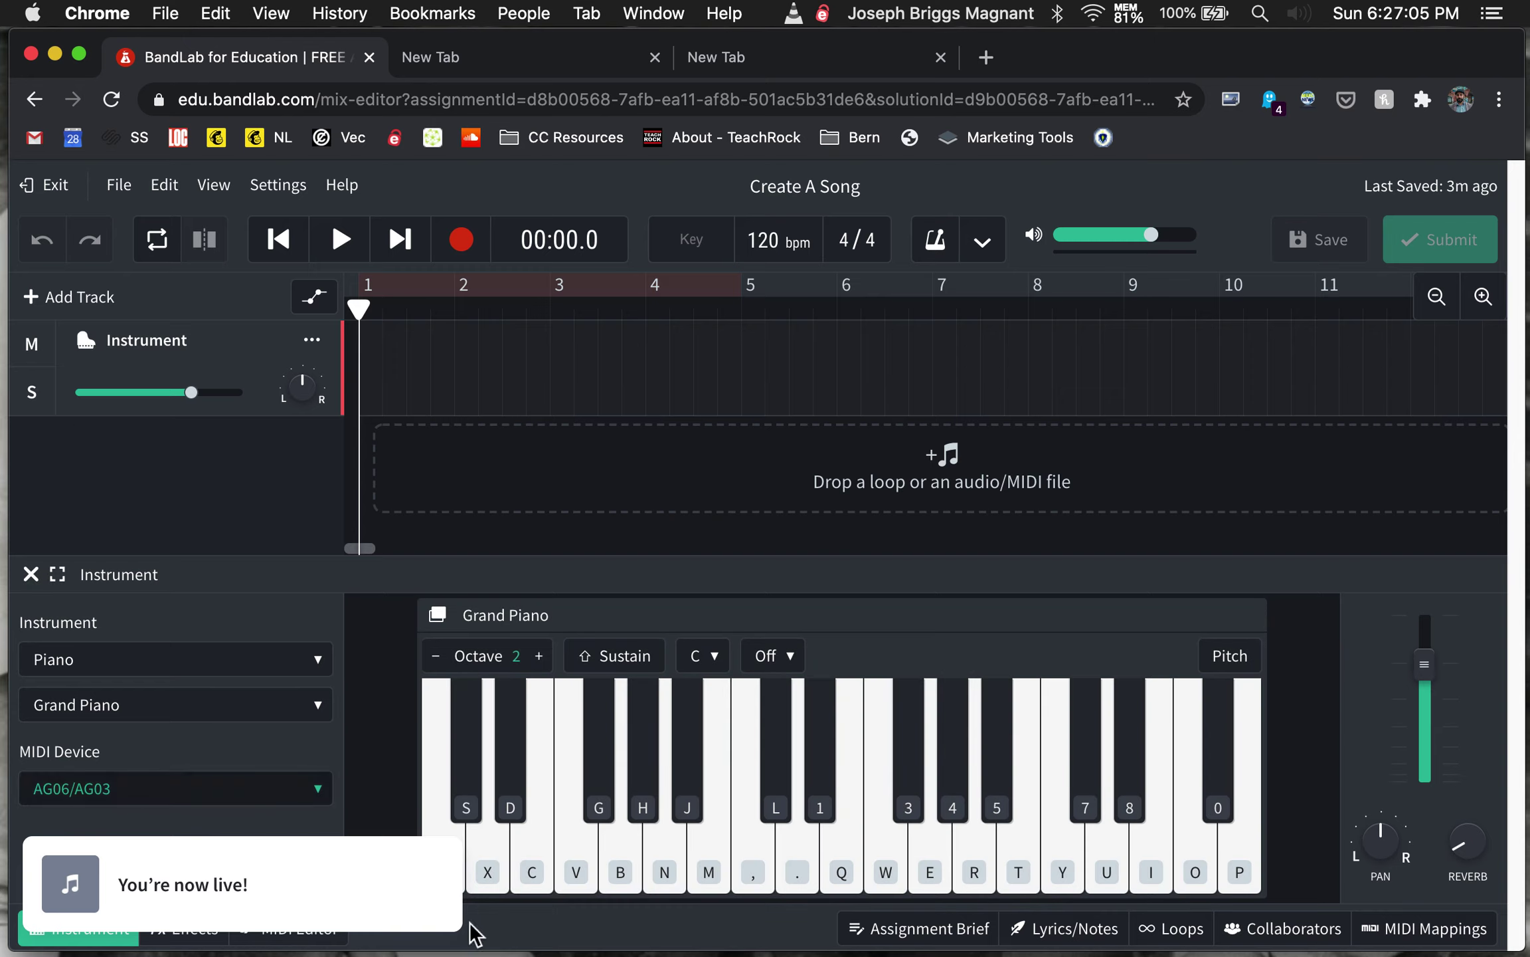
left_click(456, 838)
Step: Switch the instrument to Bass > Dub Bass and audition it on the Z–V keys
left_click(308, 665)
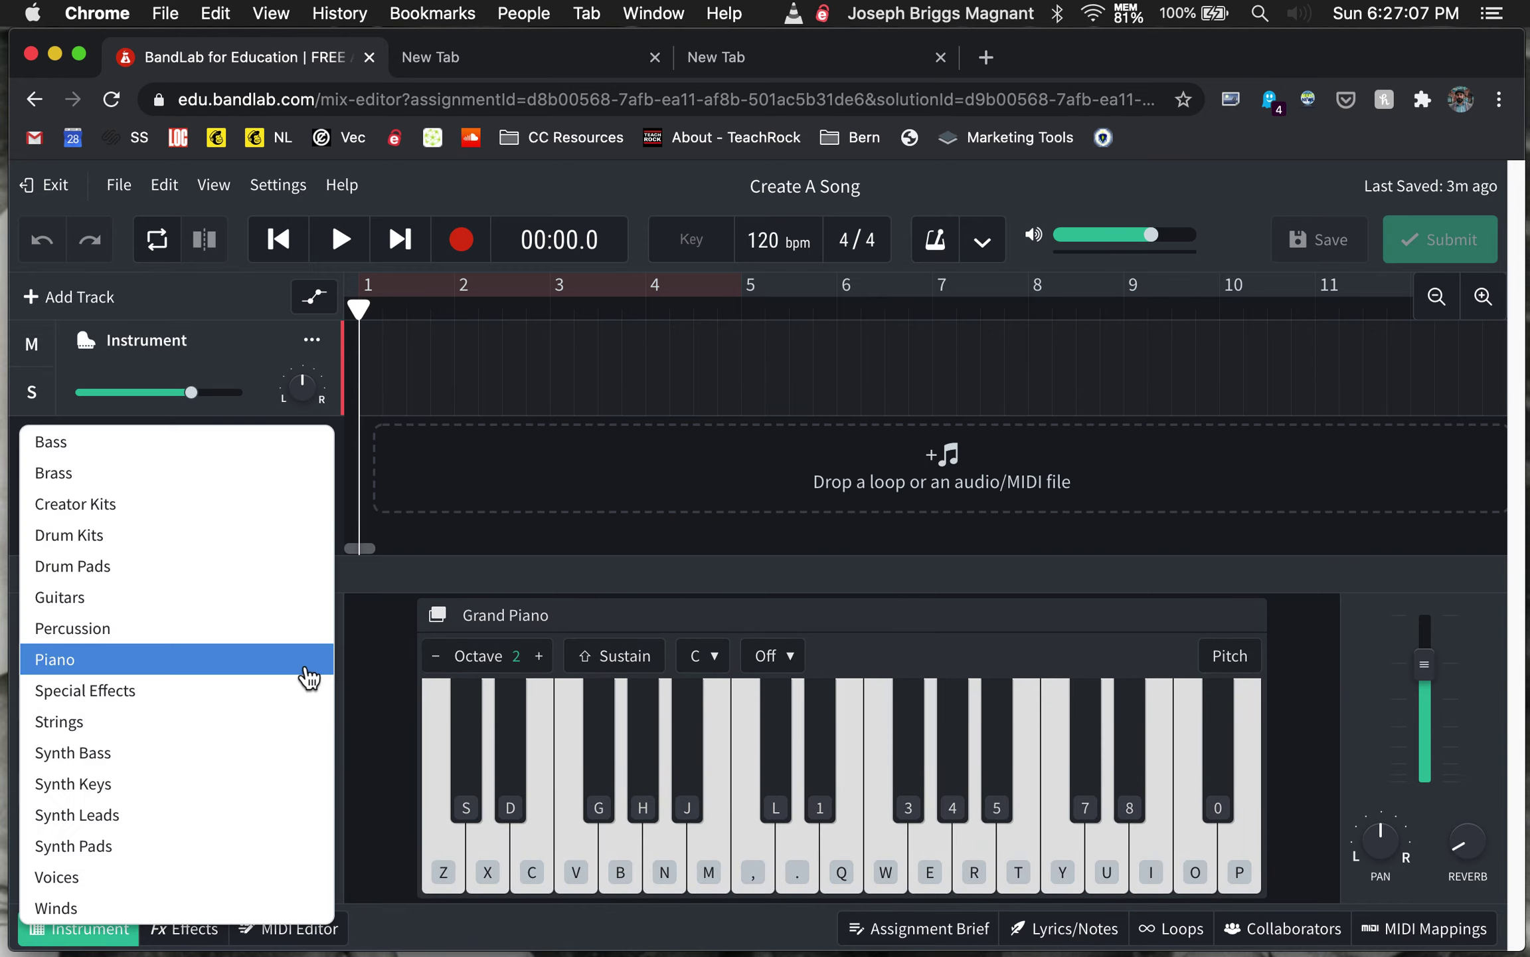
left_click(131, 460)
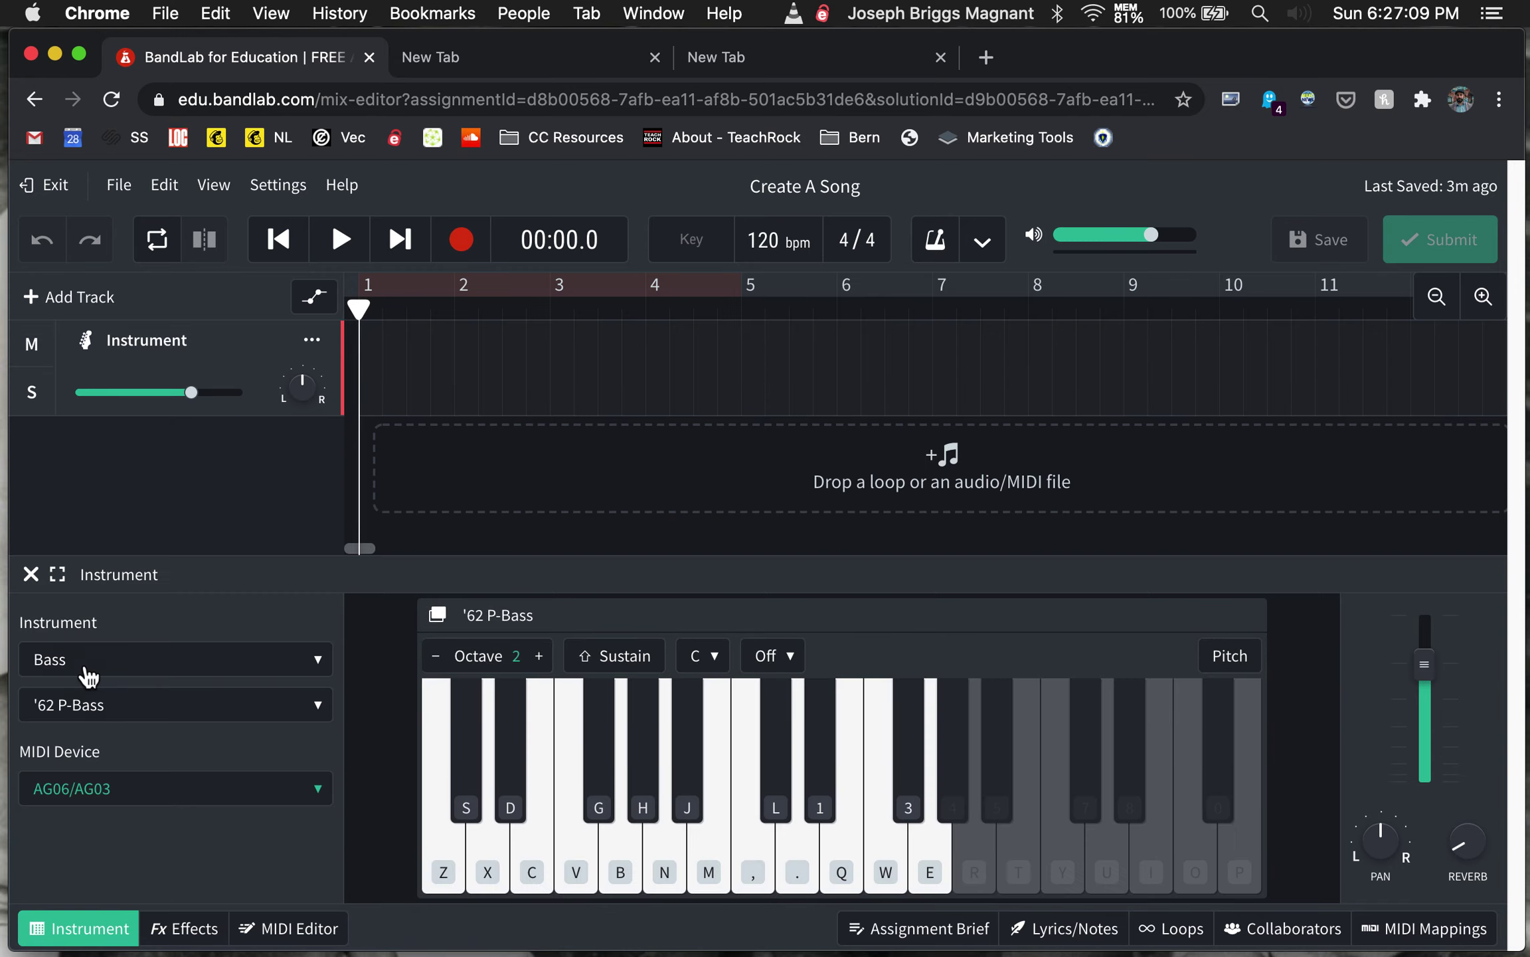
left_click(213, 723)
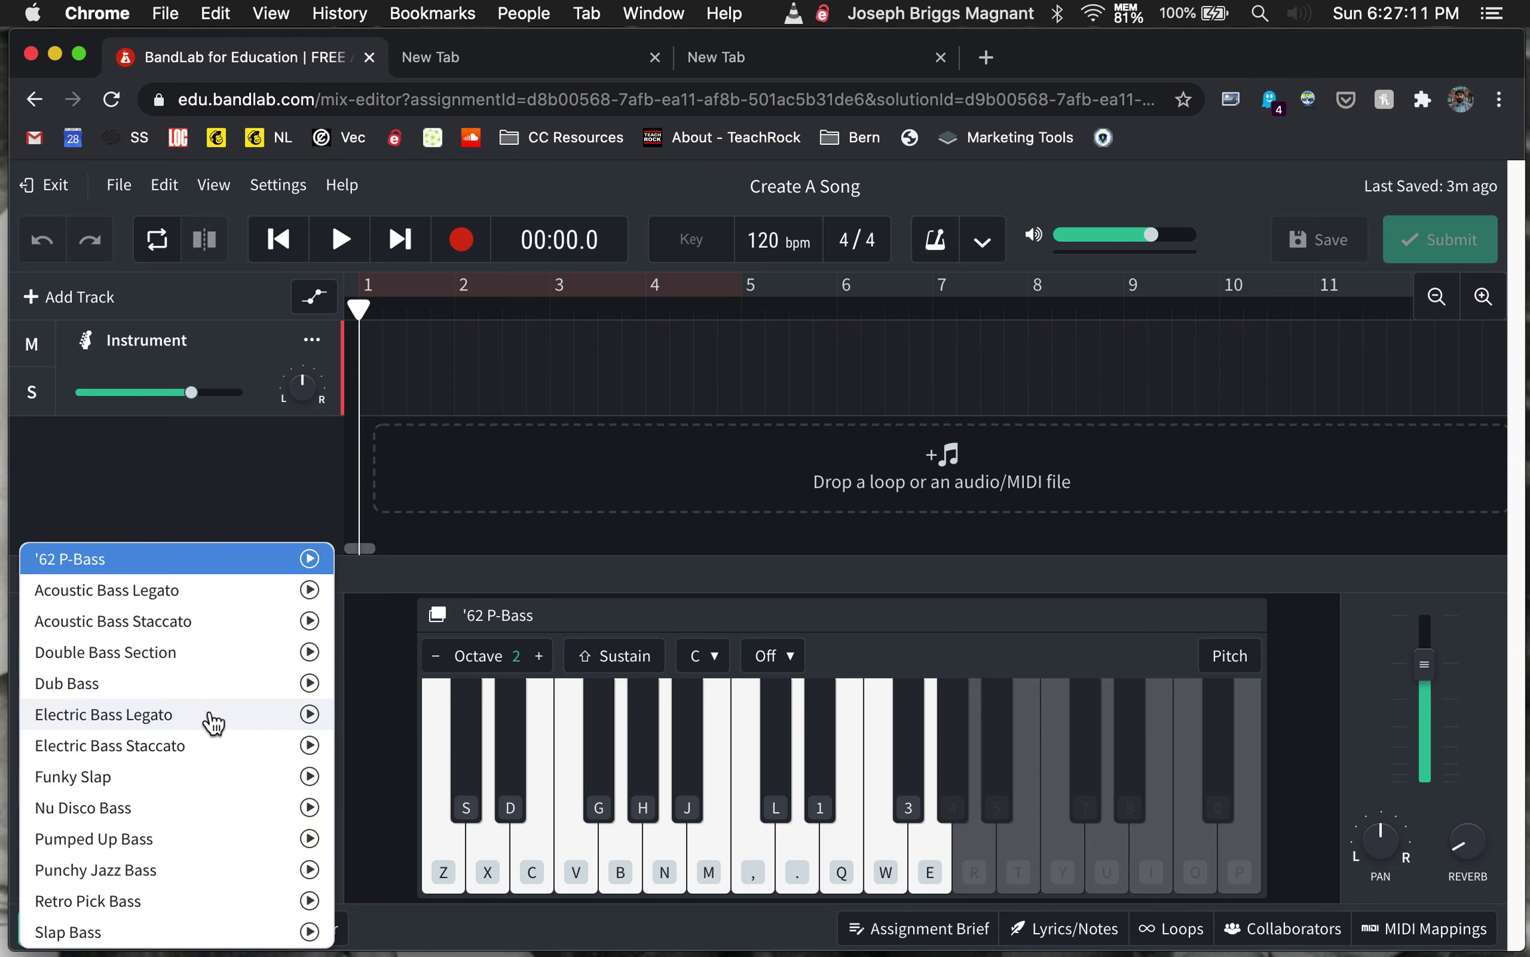
left_click(213, 683)
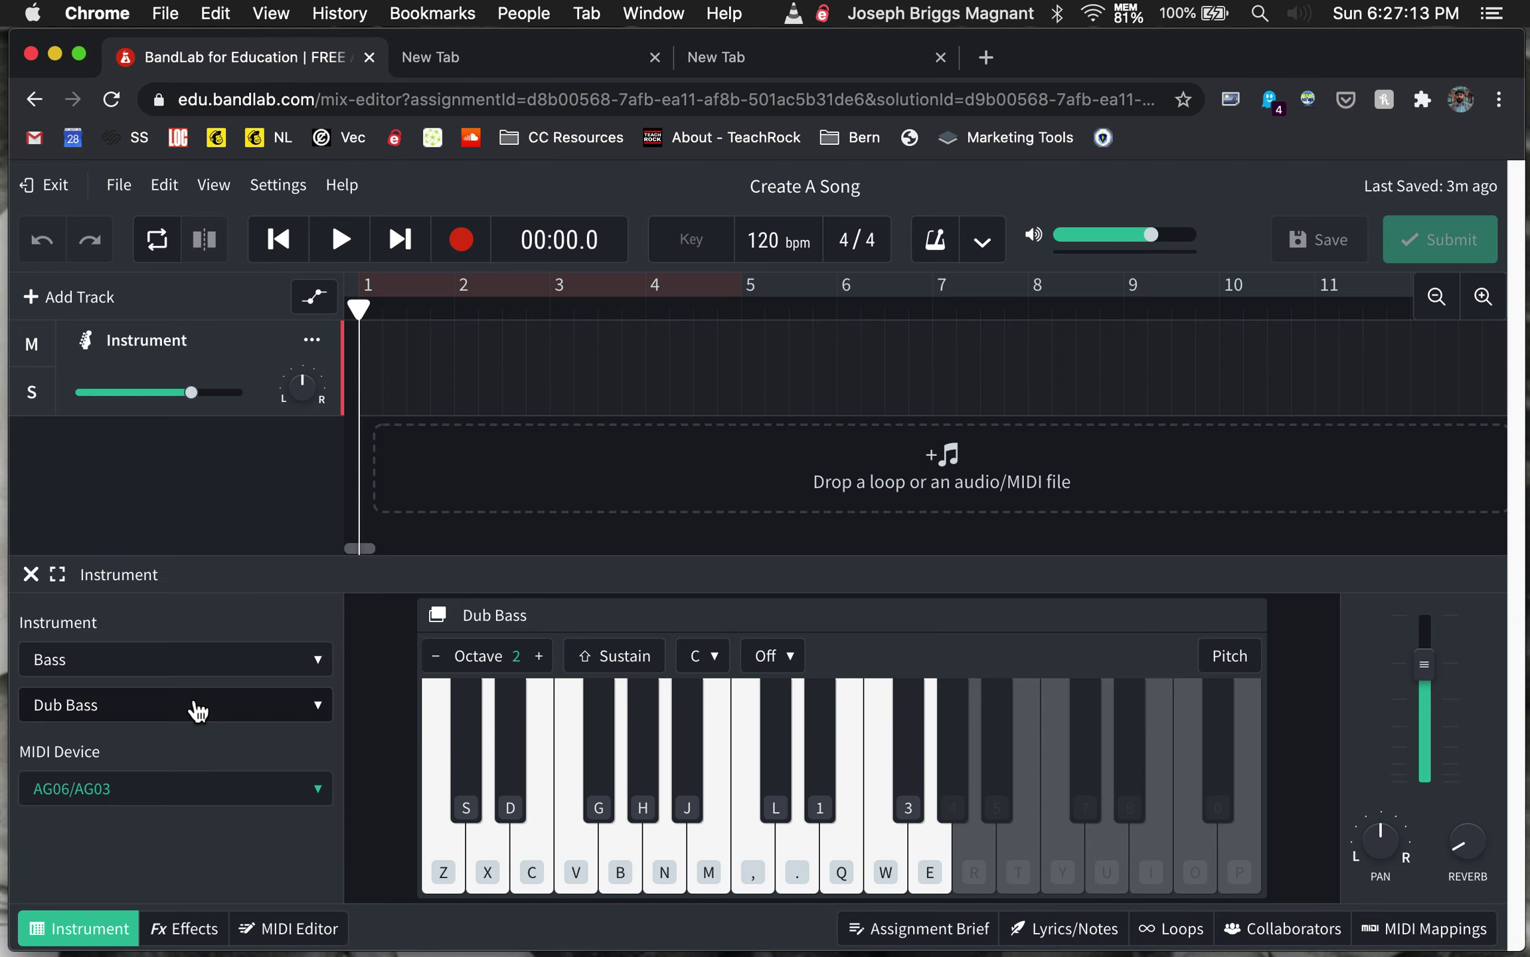
key("x")
key("z")
key("x")
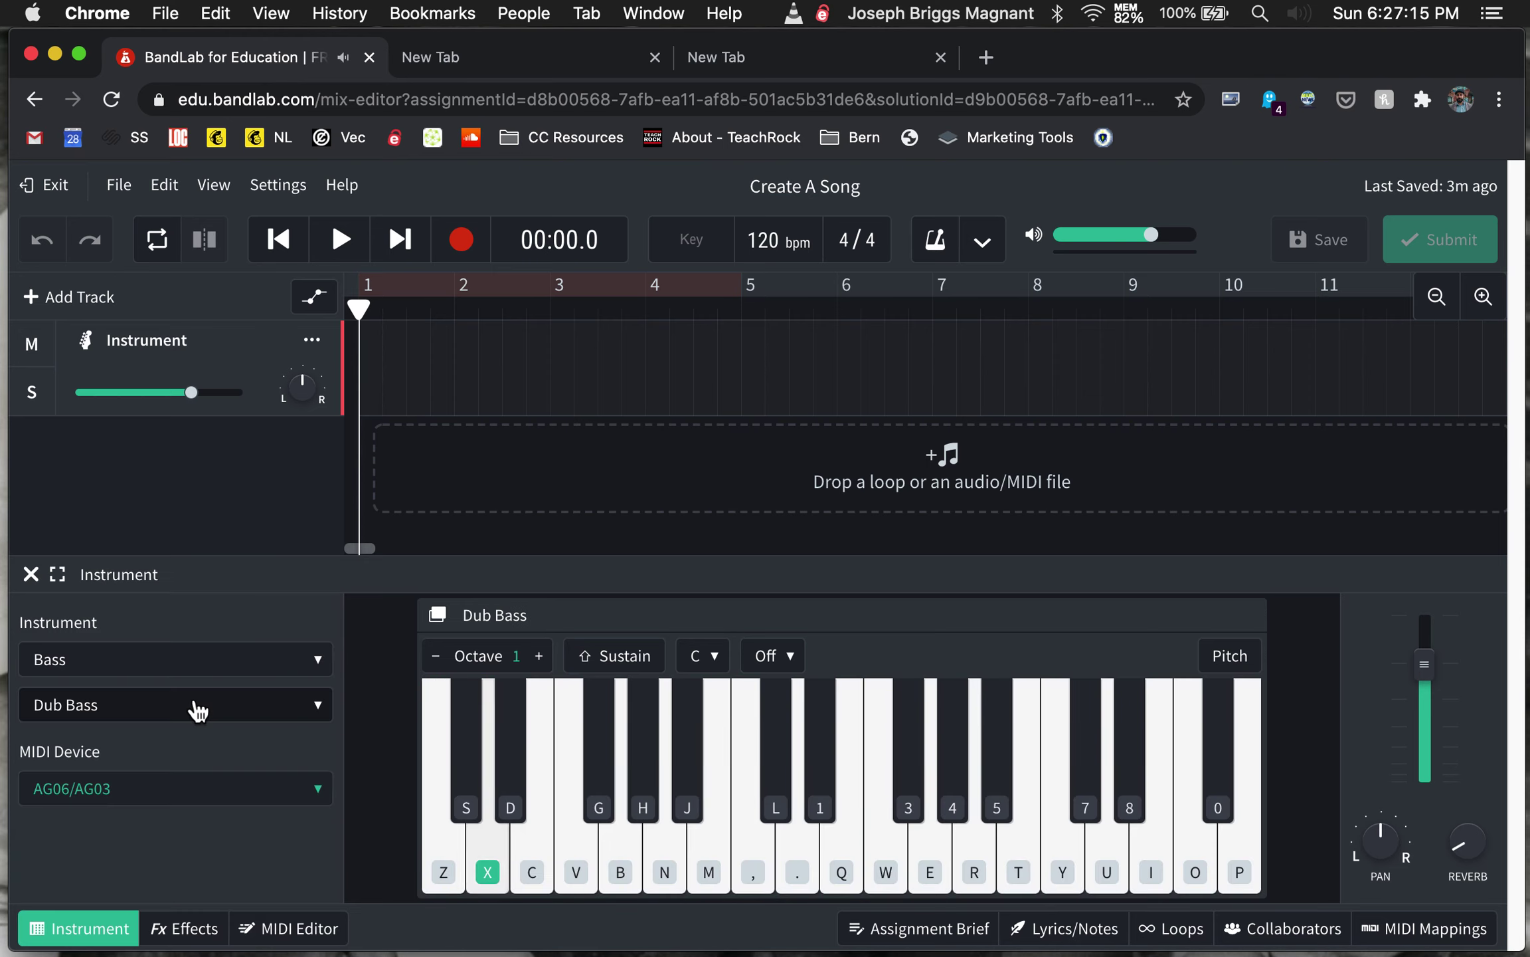
key("c")
key("v")
key("v")
key("c")
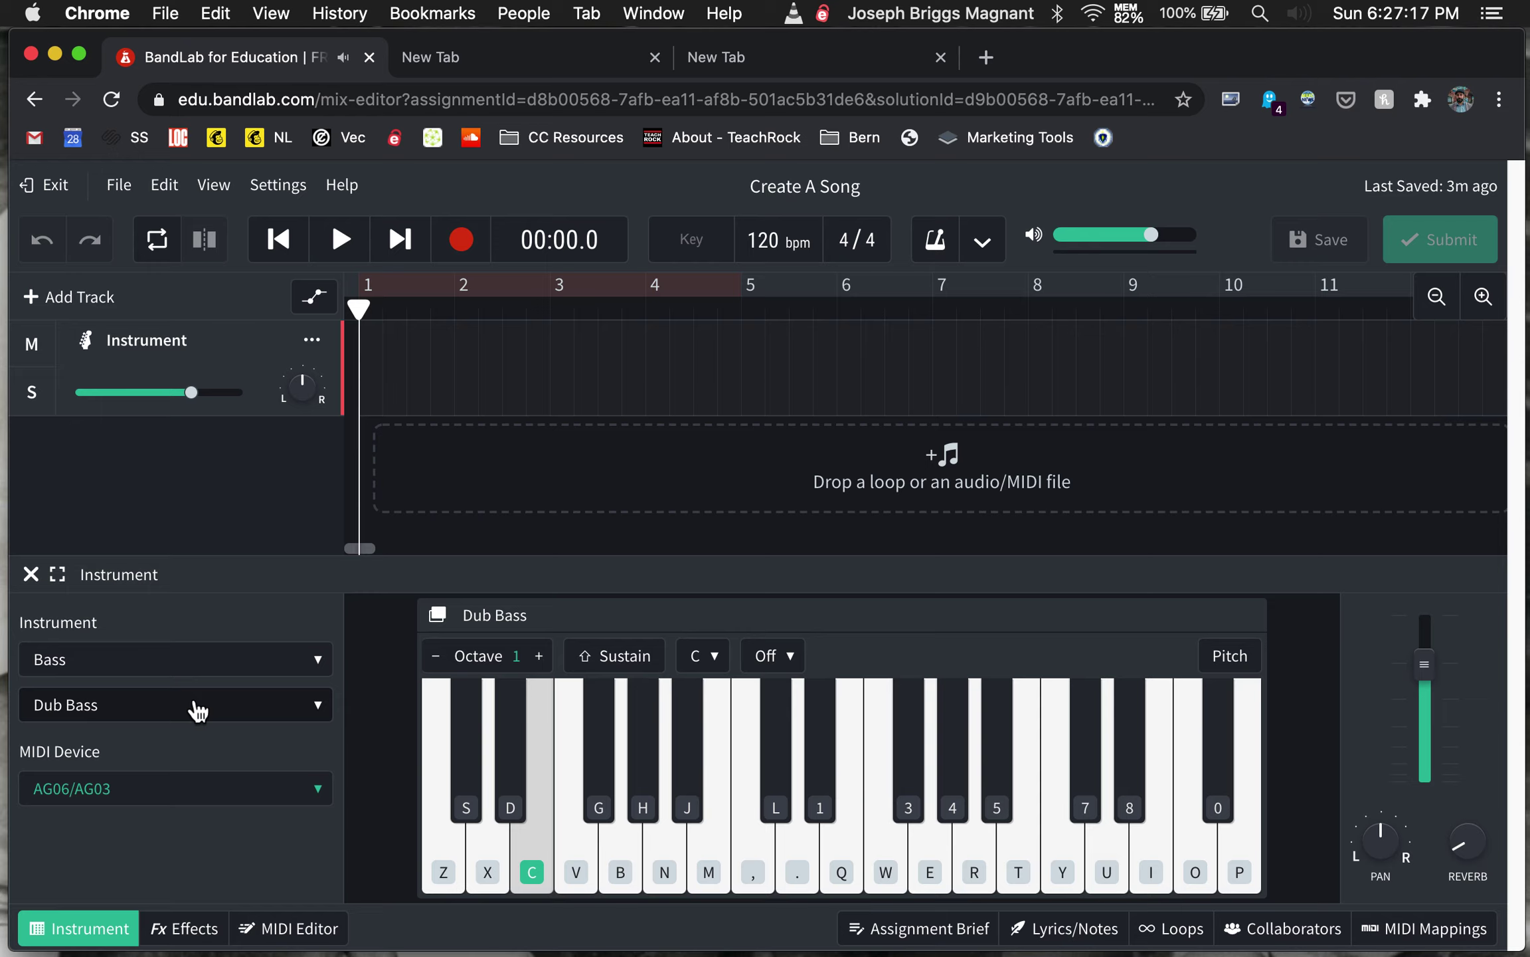
key("v")
key("x")
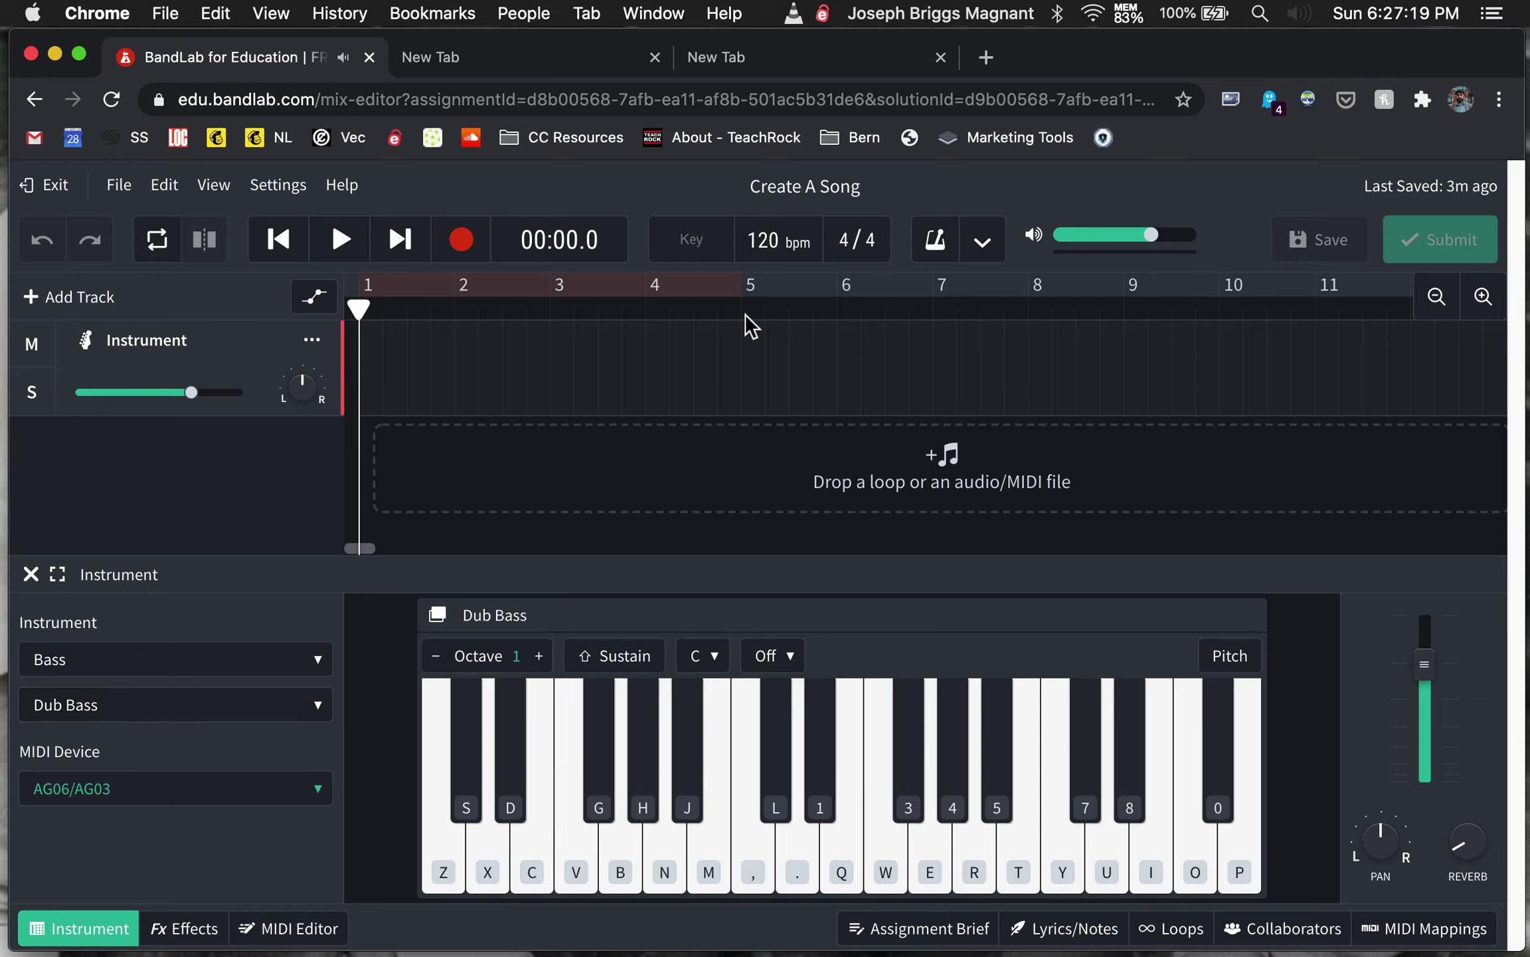
Step: Turn on the metronome and begin recording the bass part
left_click(935, 240)
left_click(986, 245)
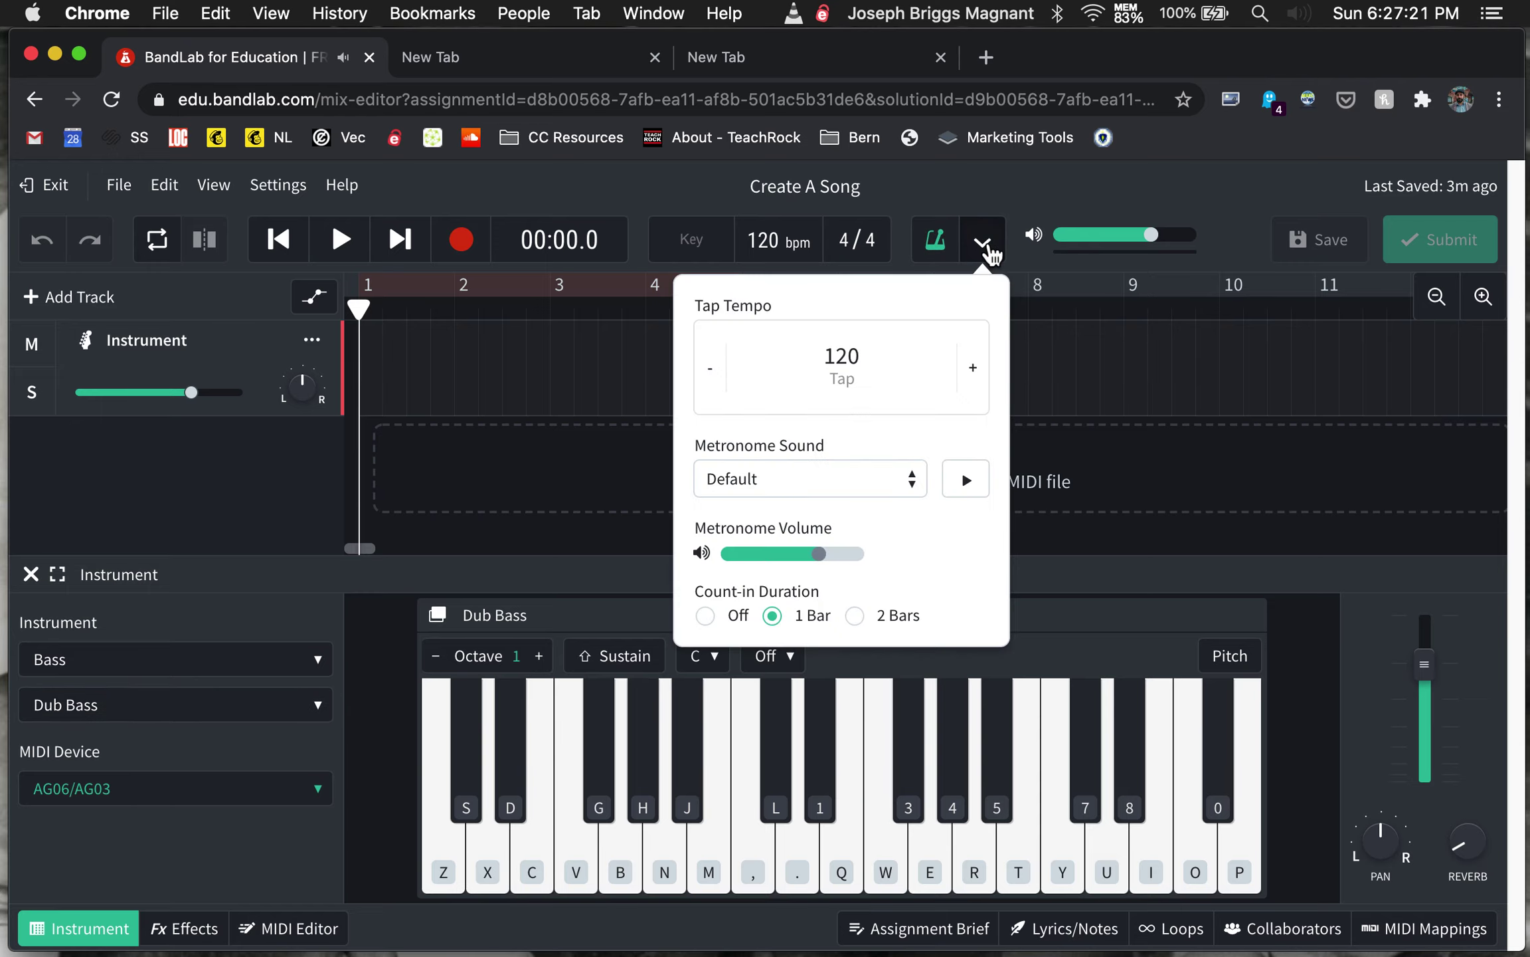
left_click(1031, 186)
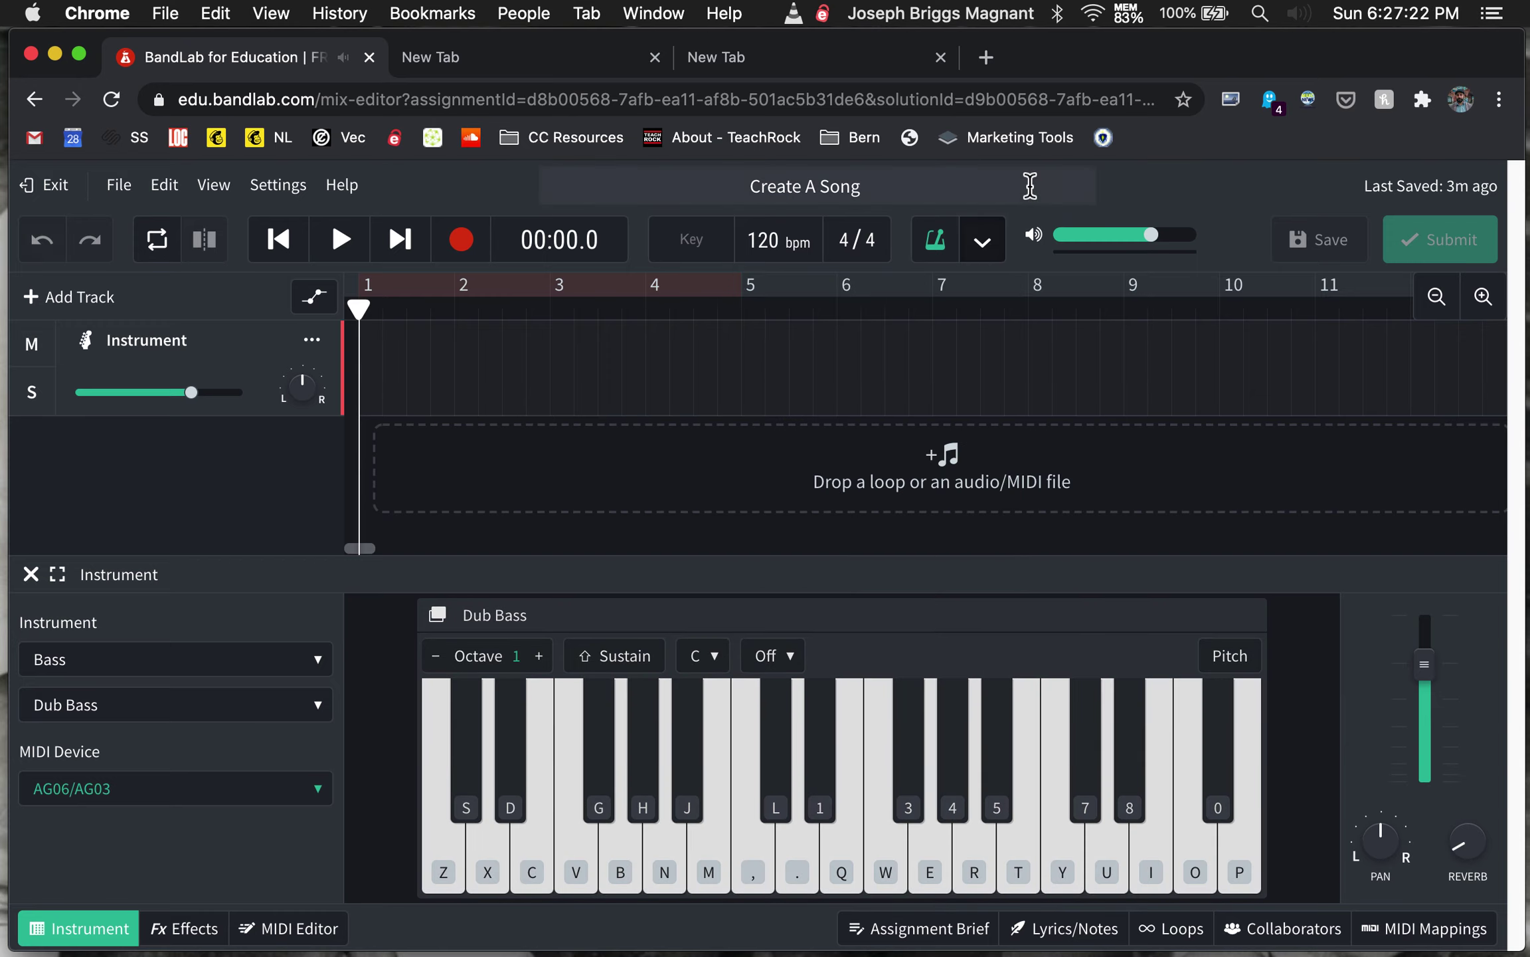
left_click(945, 188)
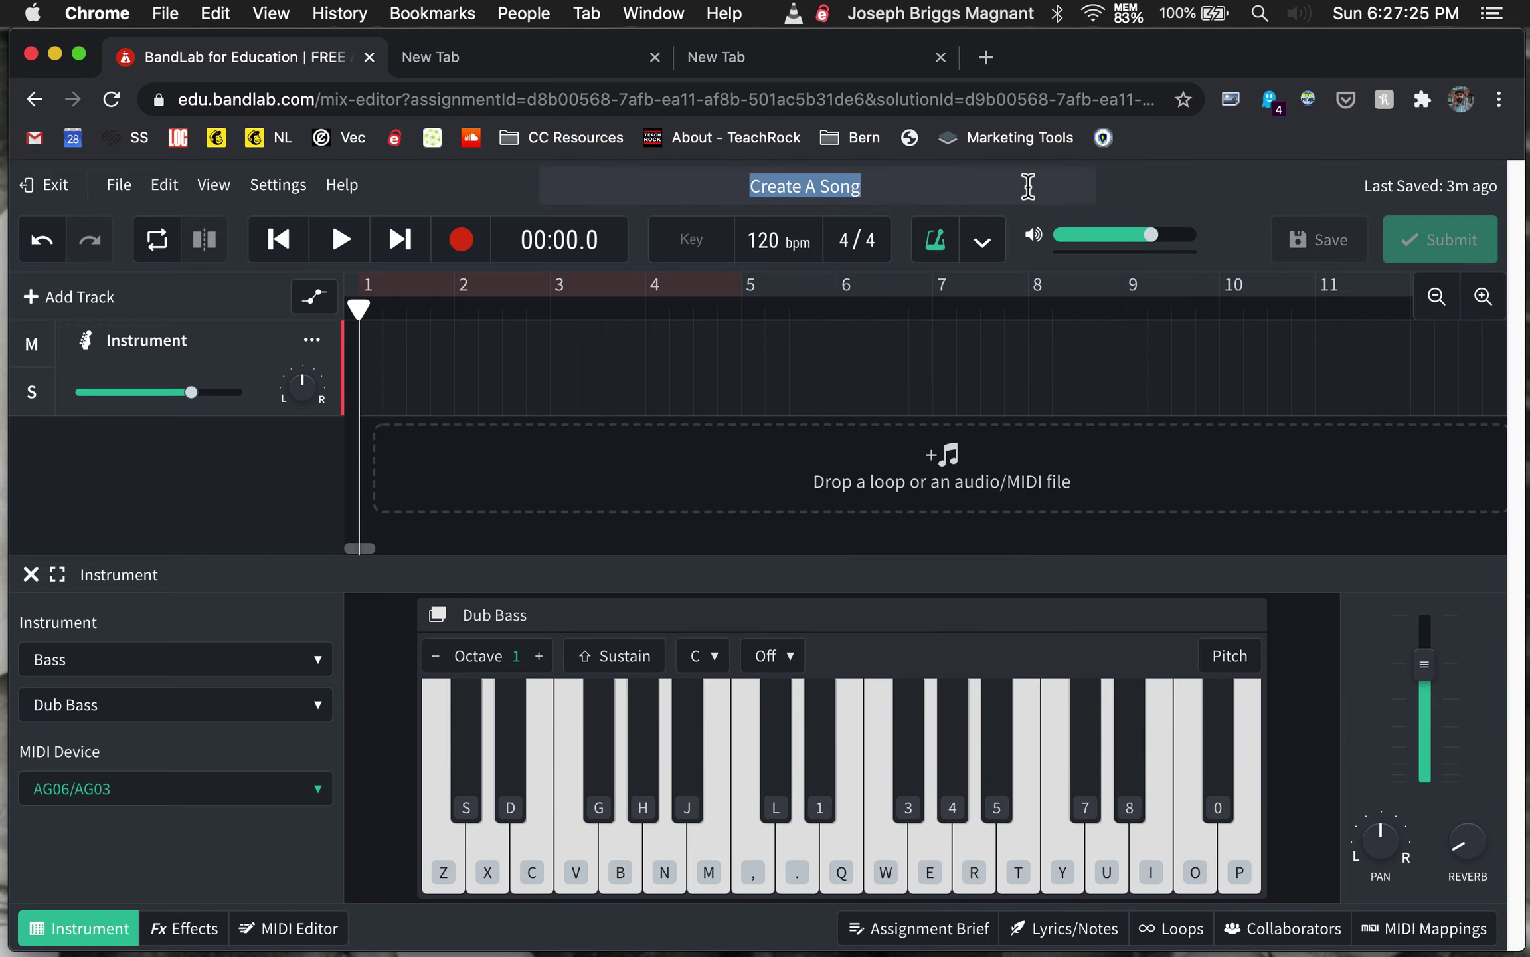
left_click(905, 193)
left_click(883, 191)
left_click(845, 186)
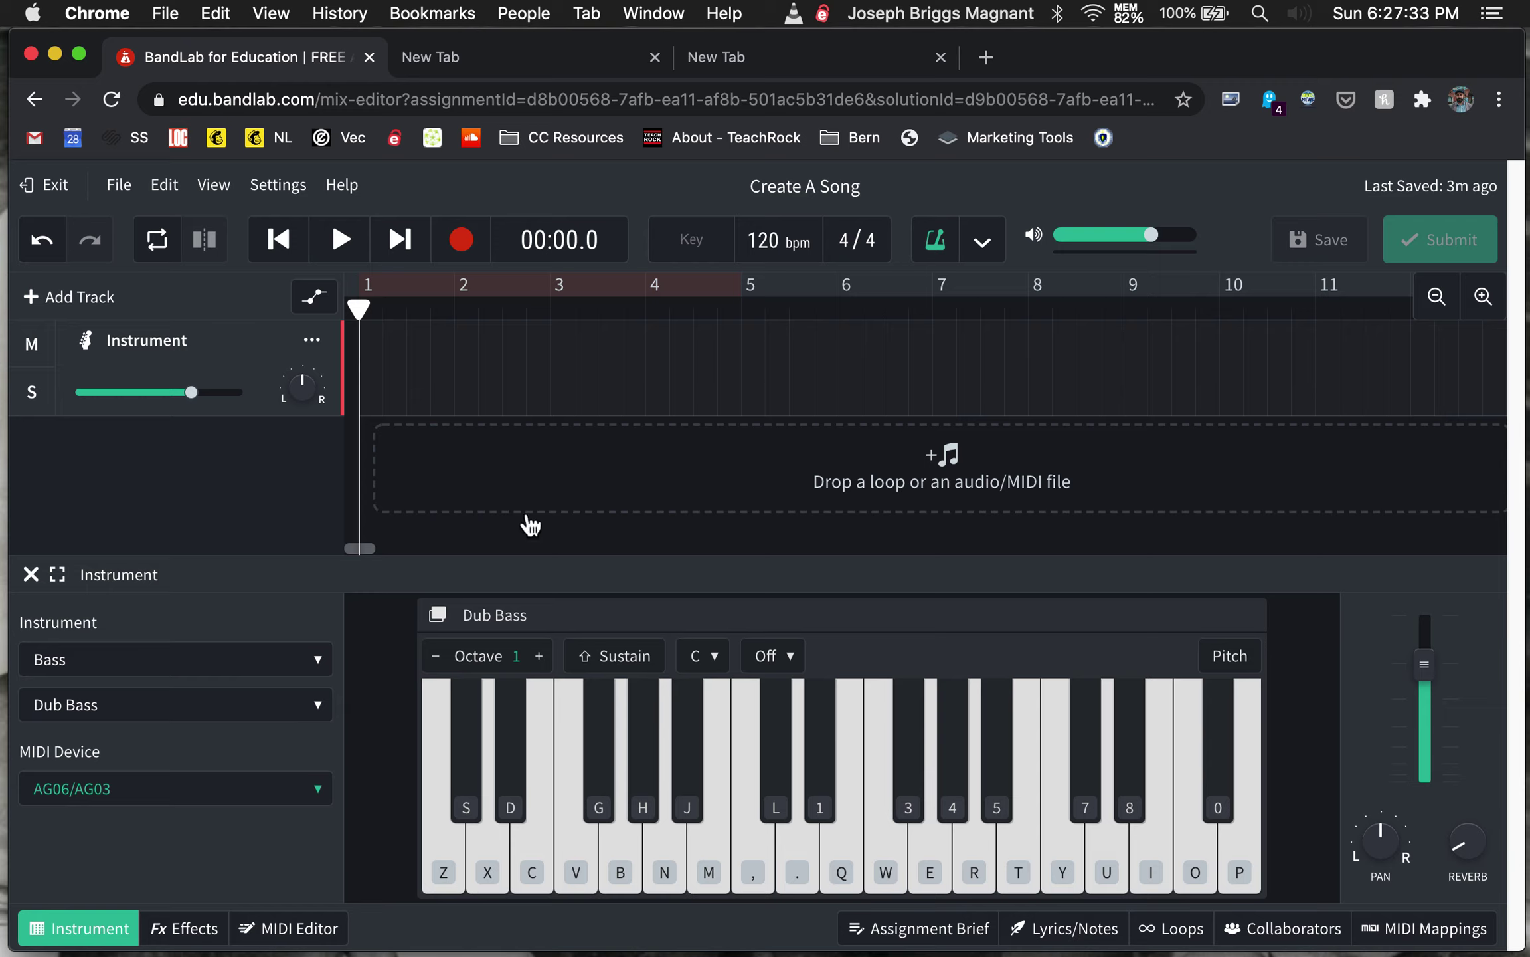
left_click(461, 239)
Step: Play a four-bar Dub Bass line on keys Z, X, C, V and B, then stop recording
key("z")
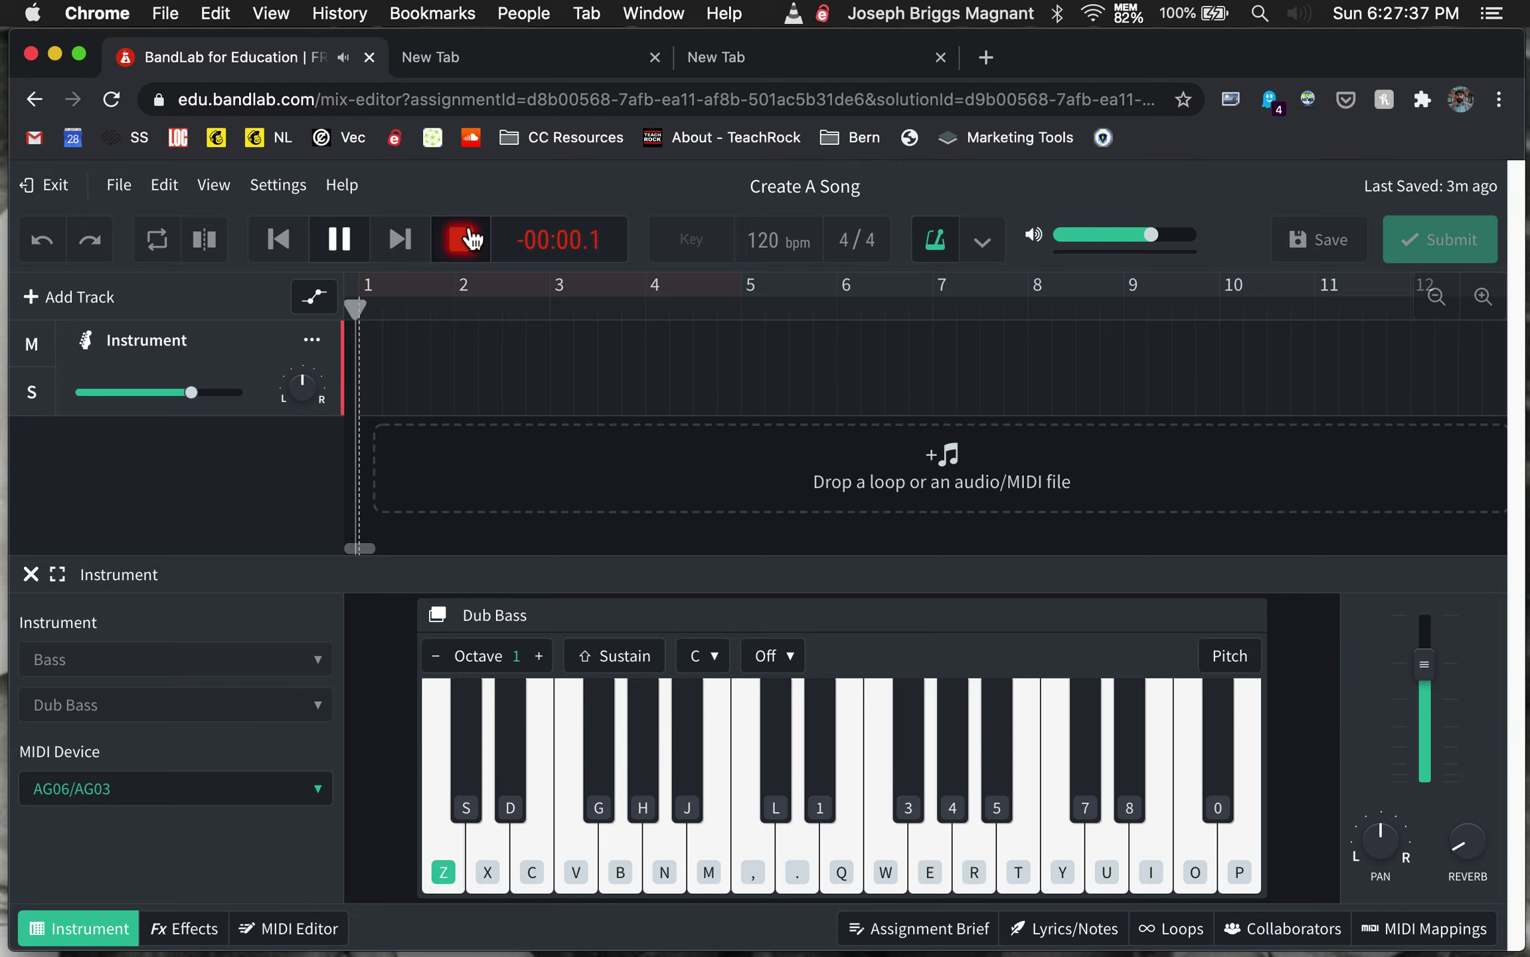
key("v")
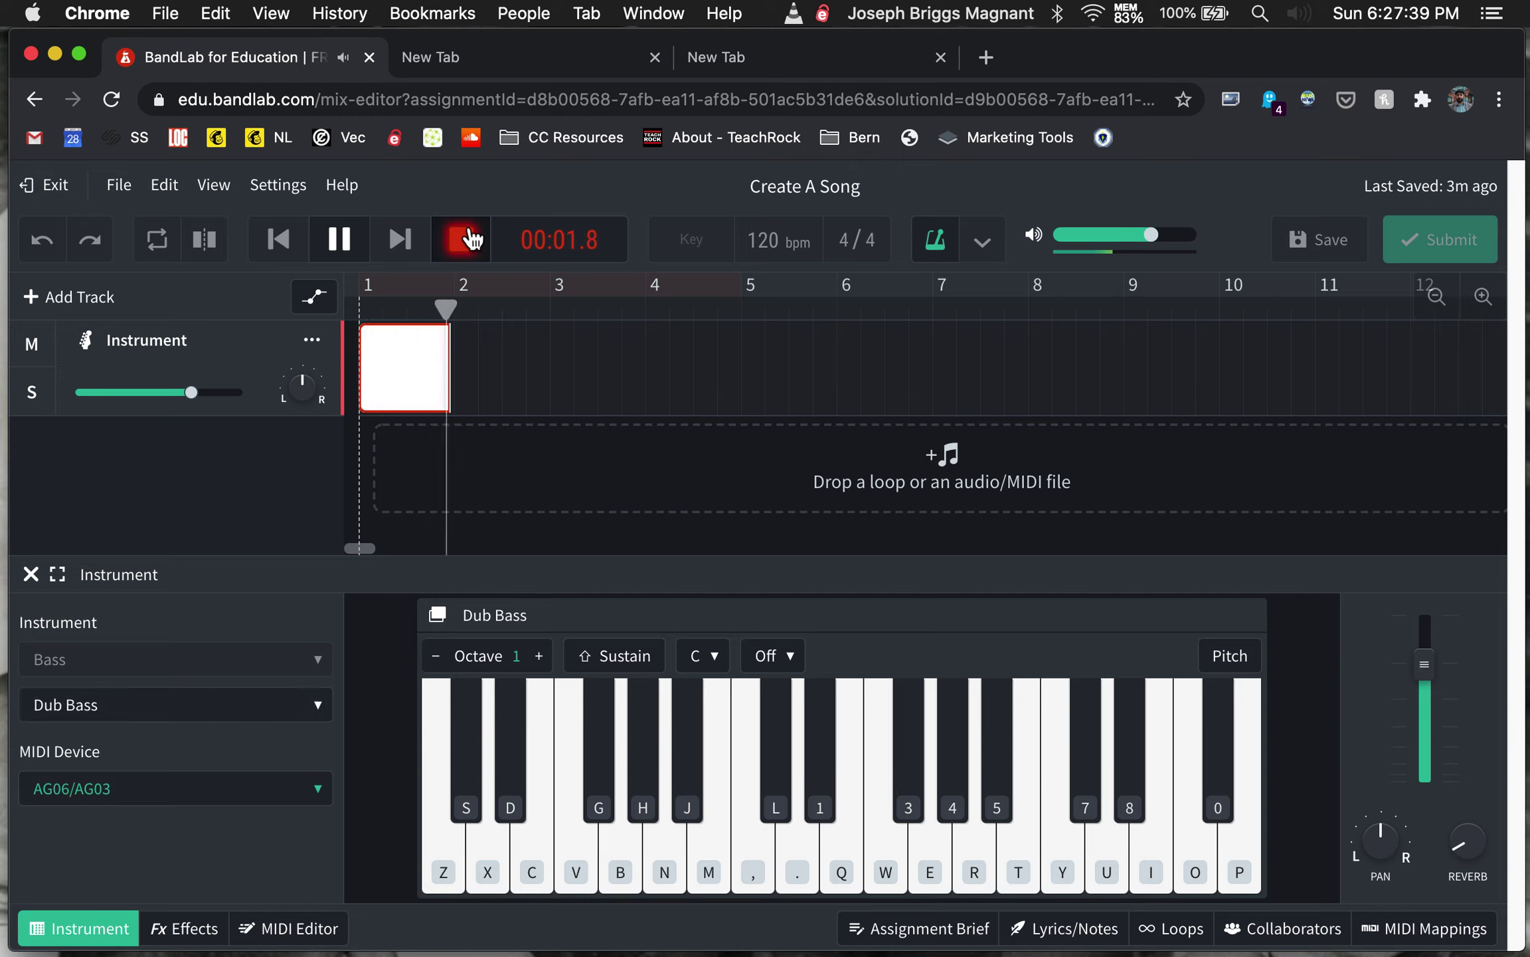
key("z")
key("x")
key("z")
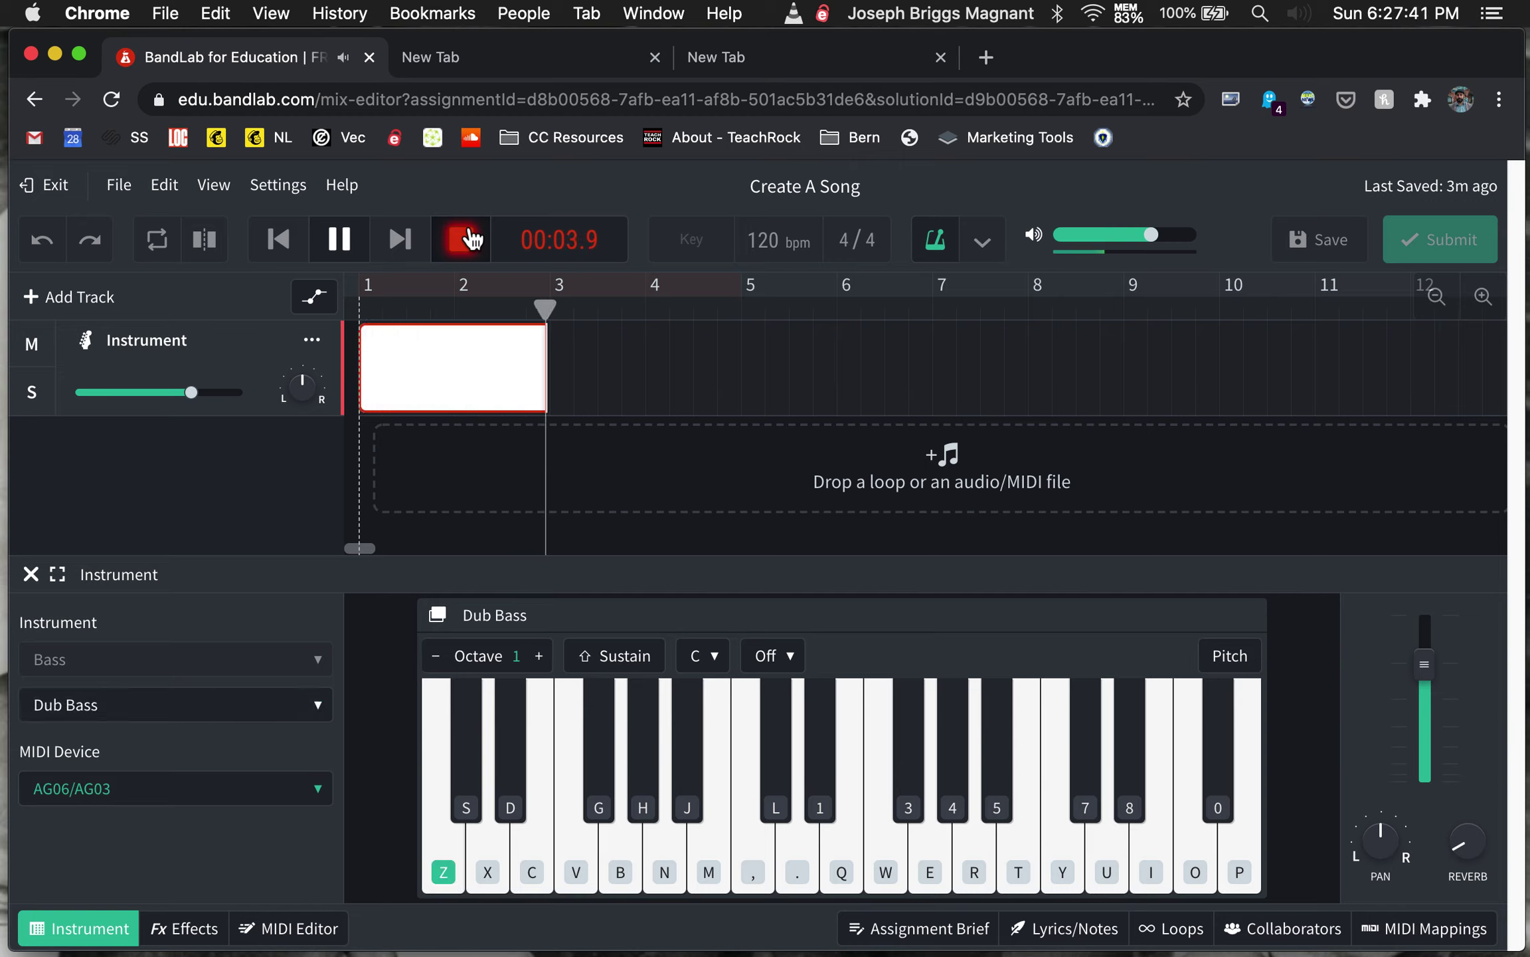
key("c")
key("v")
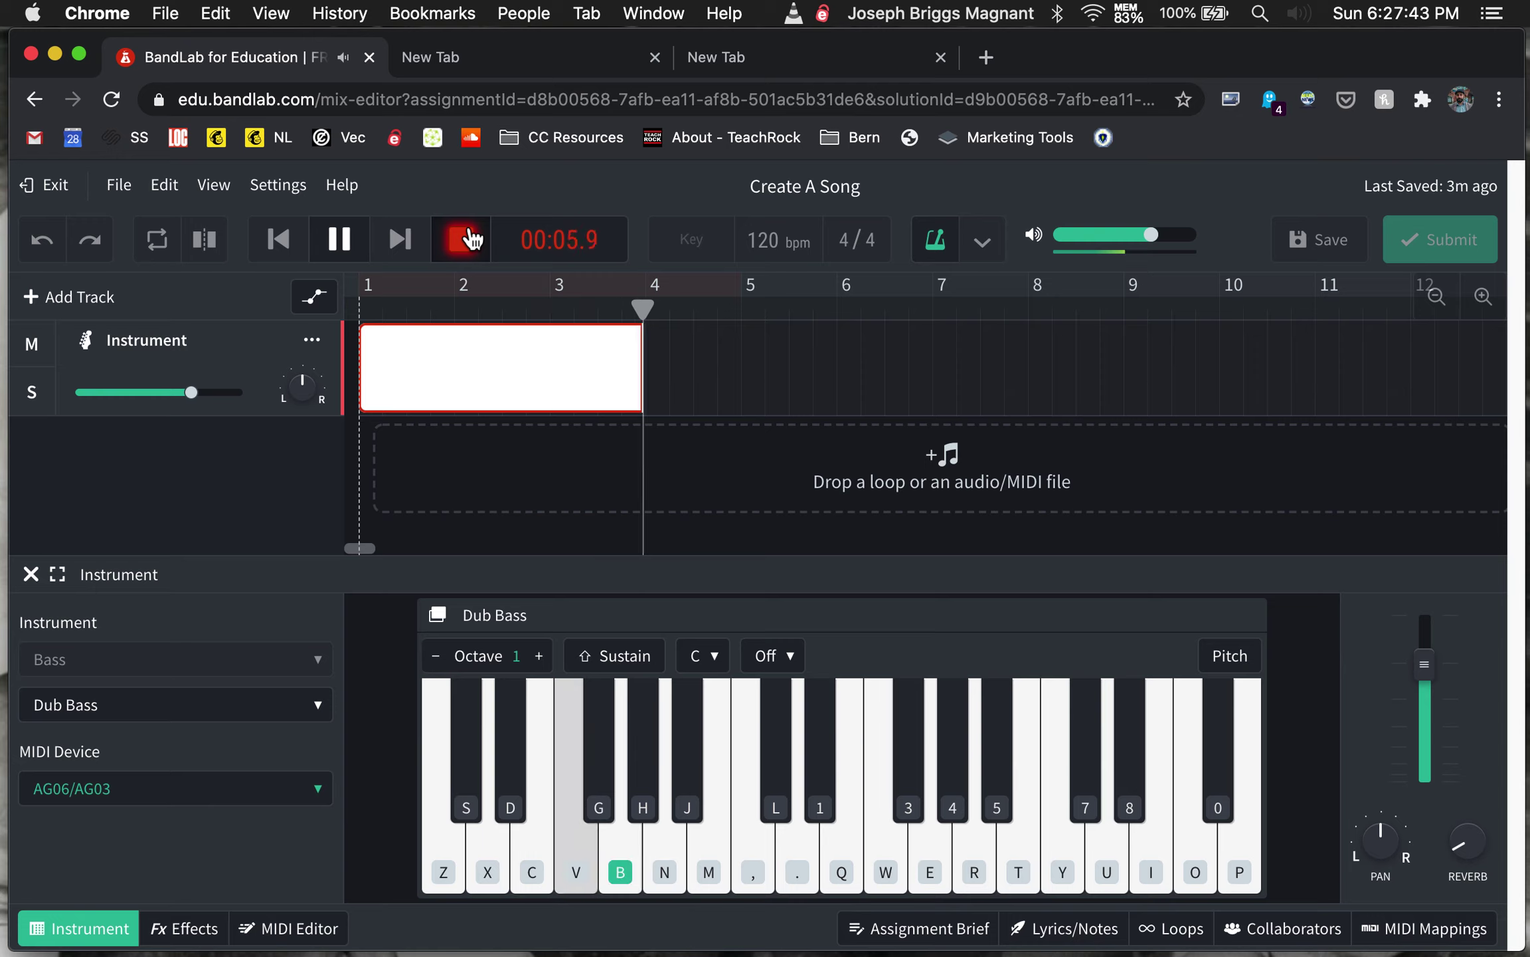
key("b")
key("z")
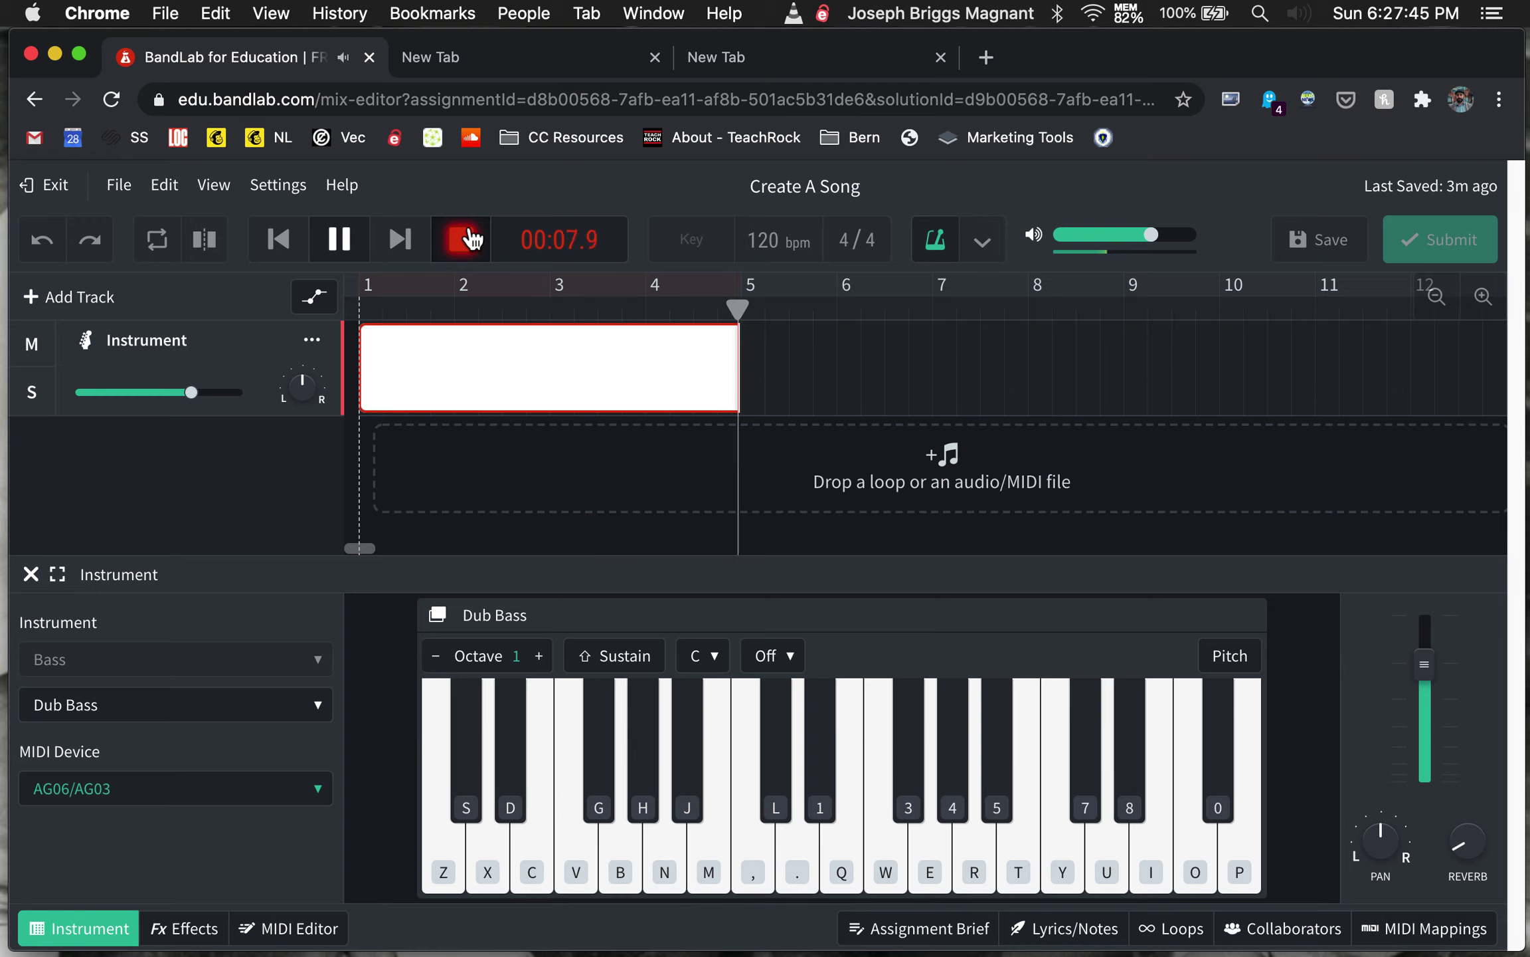
left_click(472, 237)
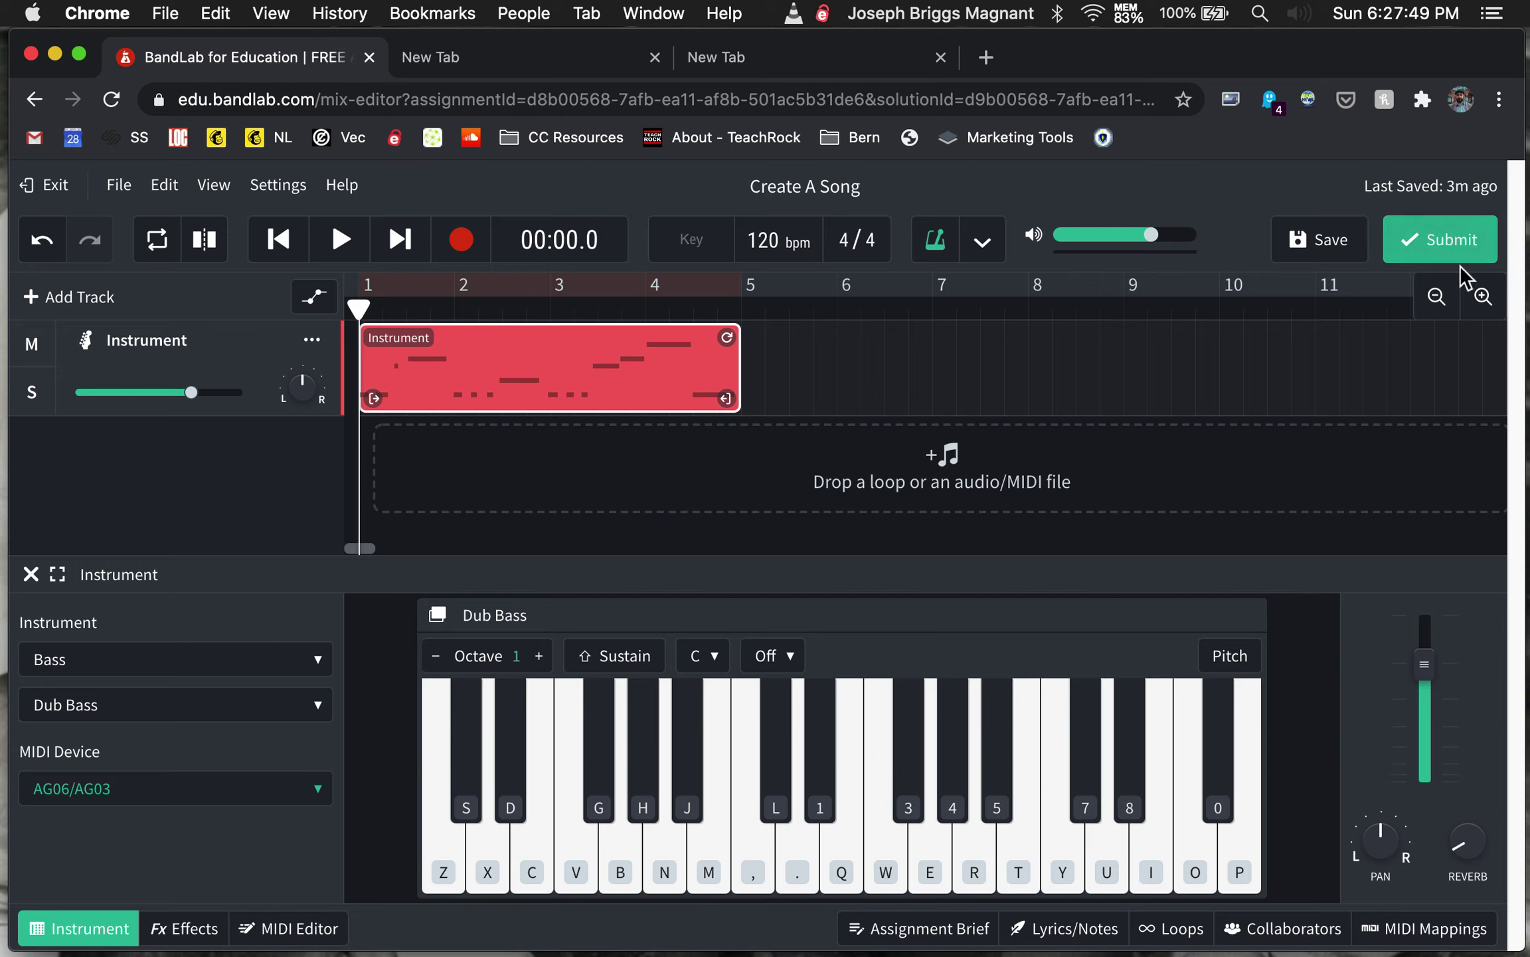
Step: Save the song and message the classmate that the bass is recorded, suggesting a drum part
left_click(1316, 228)
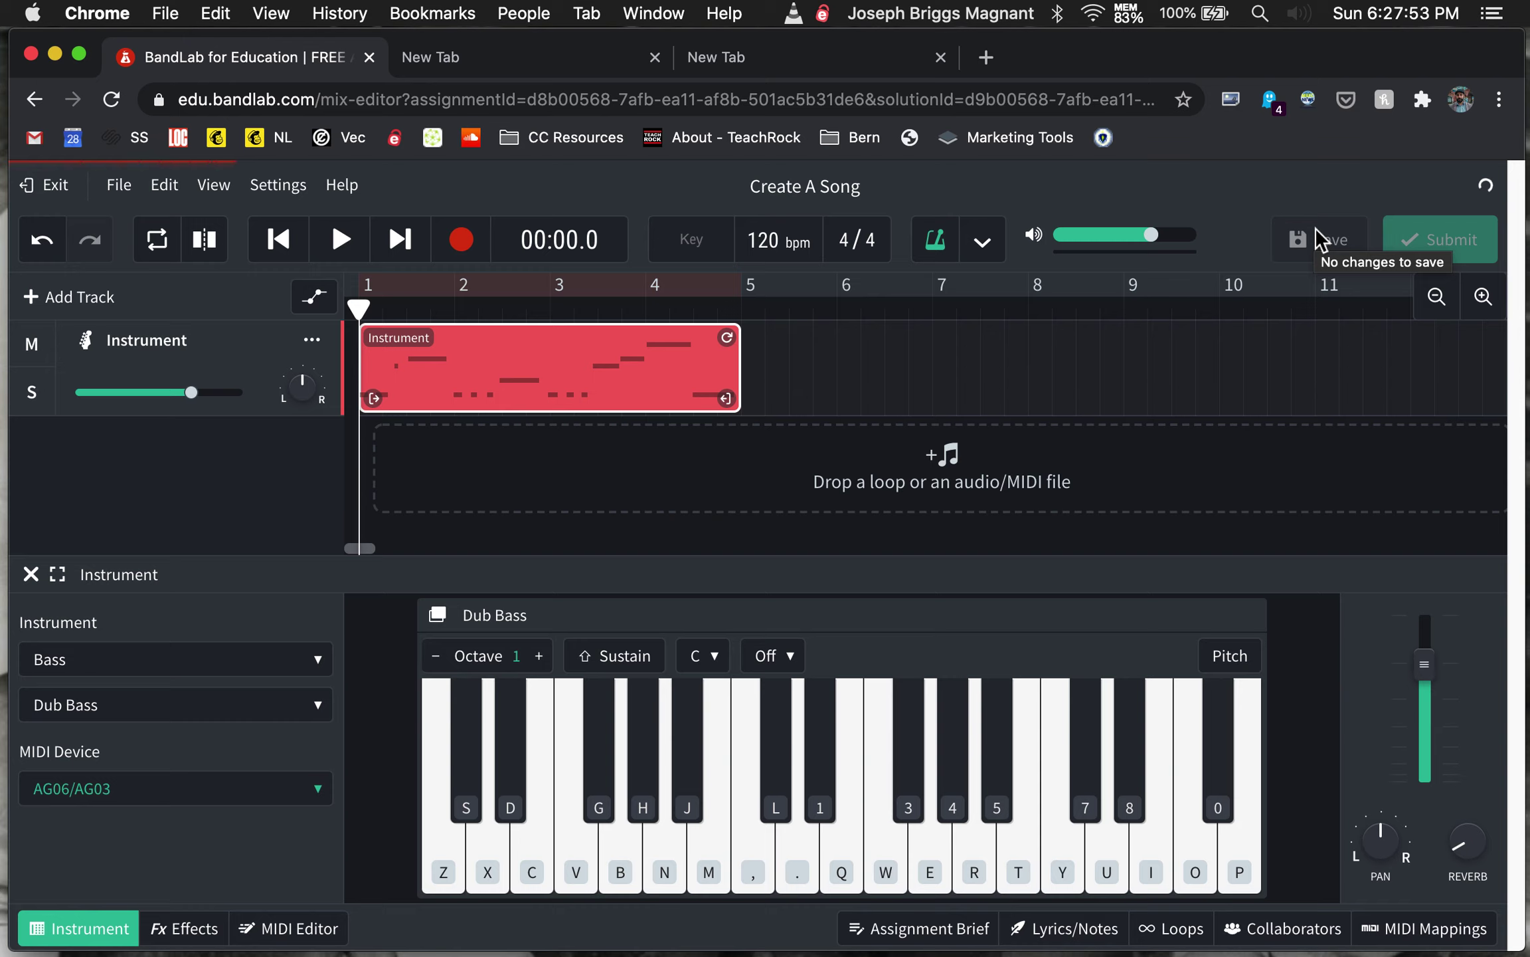
left_click(1272, 928)
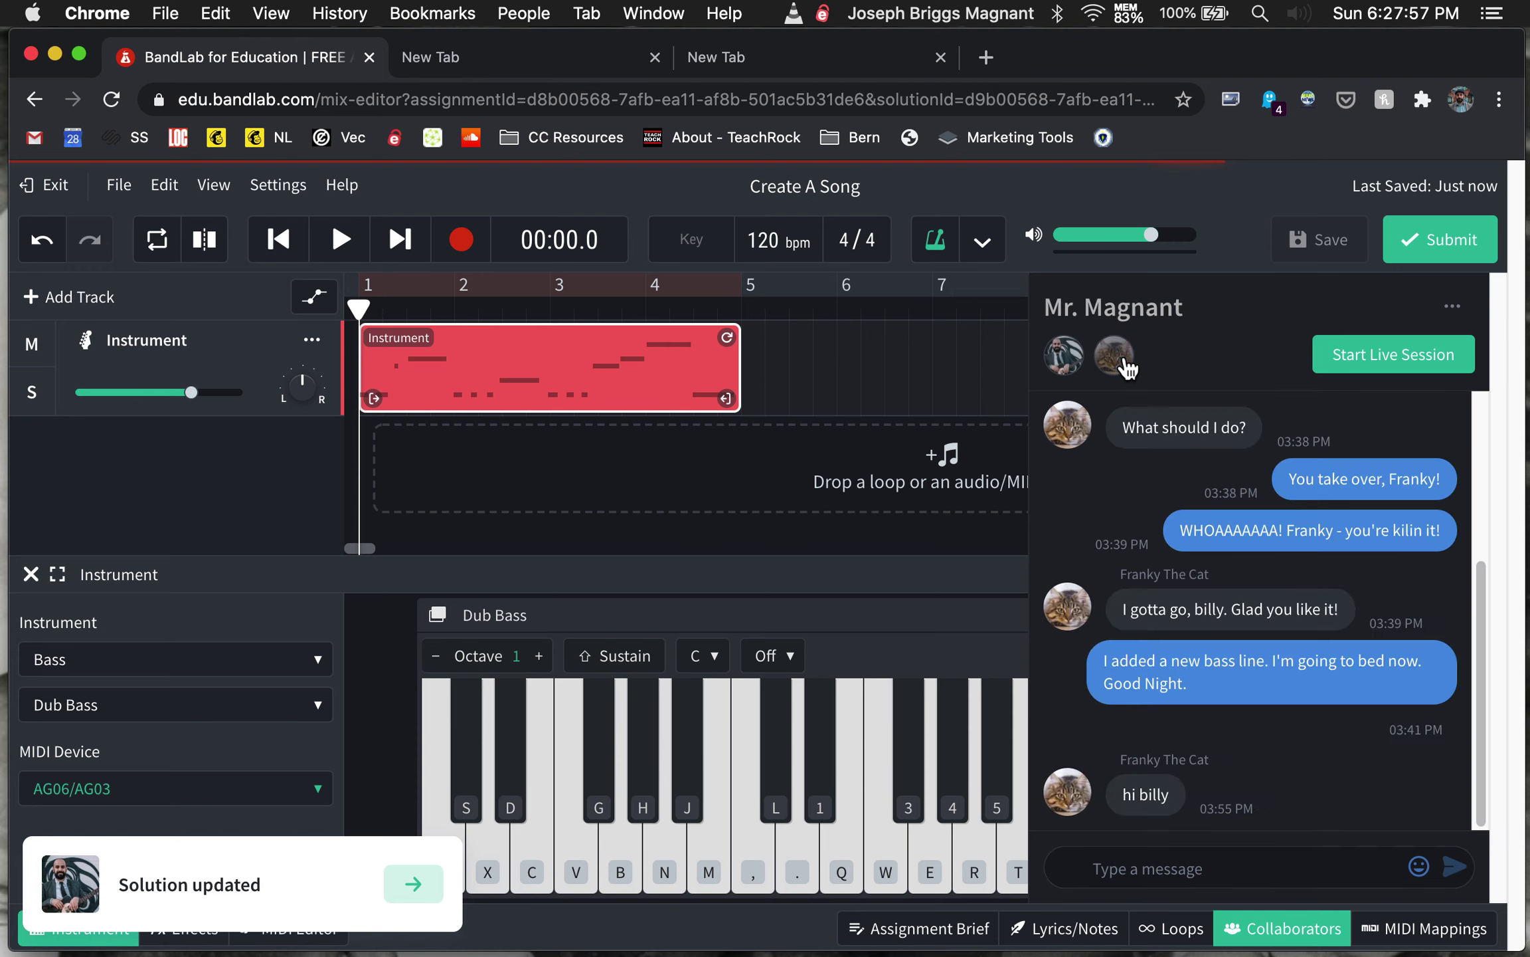
left_click(1184, 867)
type("Hi Franky -")
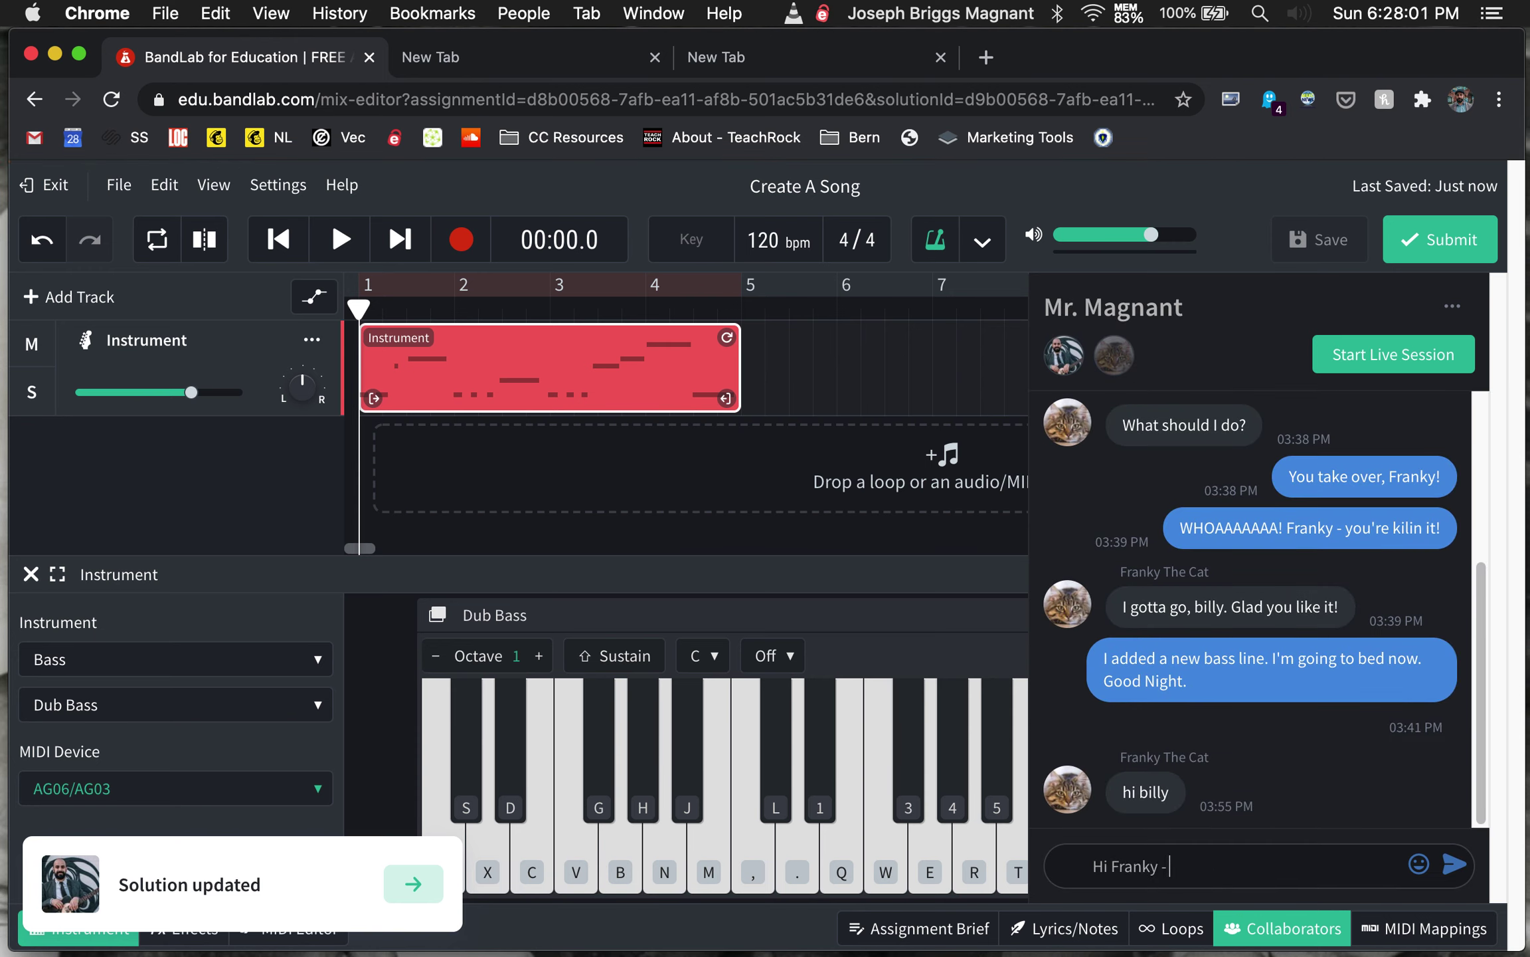
type(" I recorded the bass.")
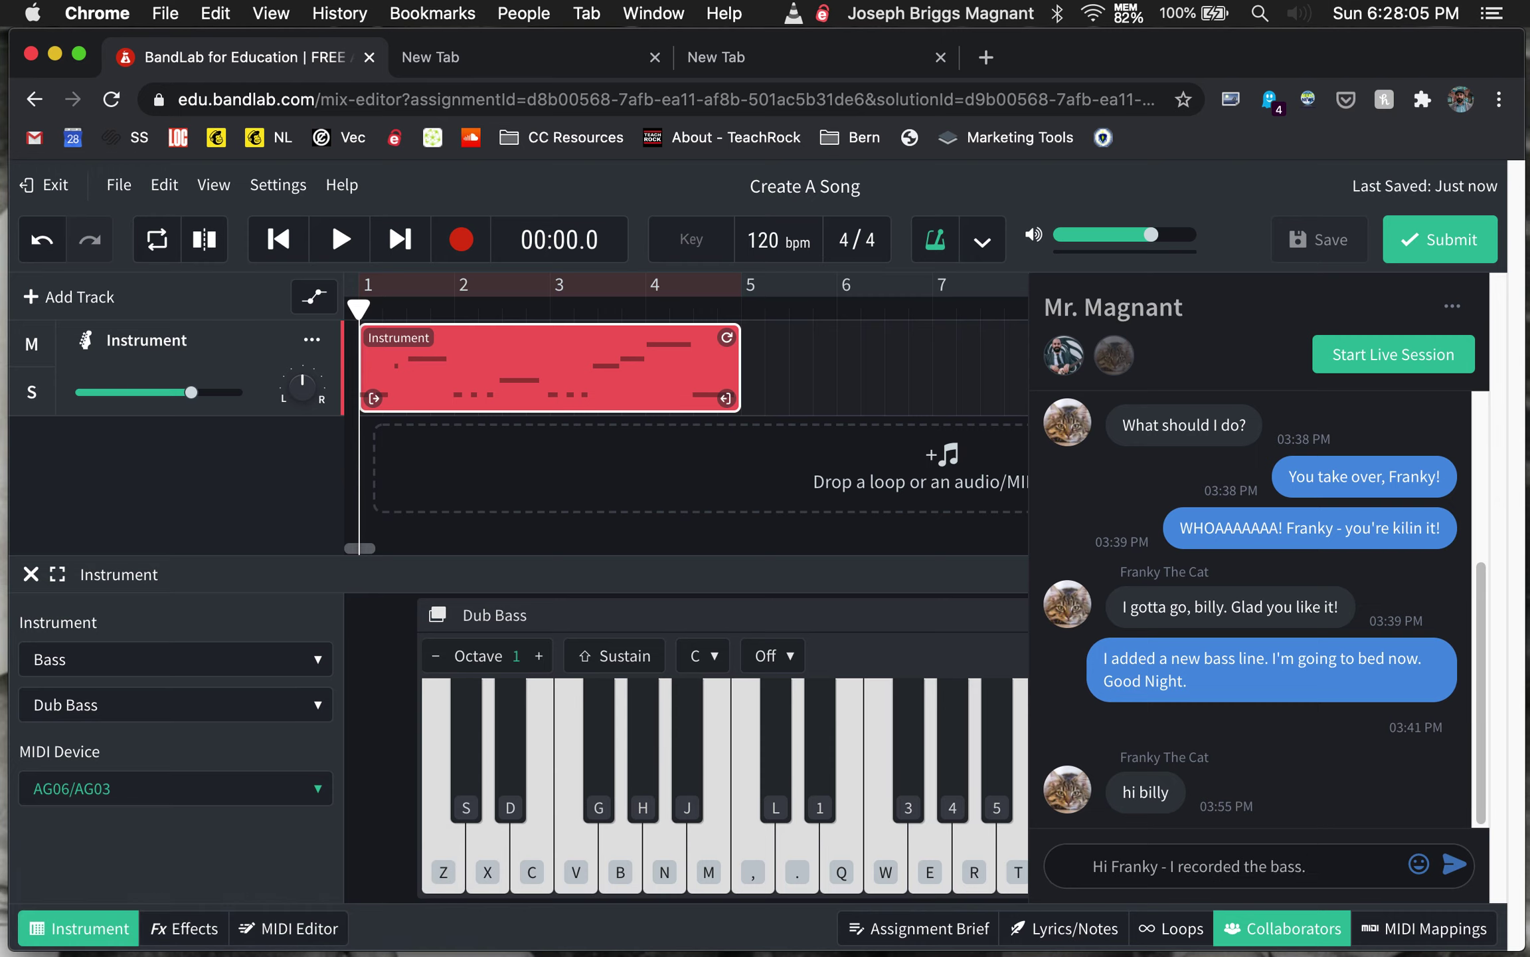
type(" Why don't you come up with a drum part.")
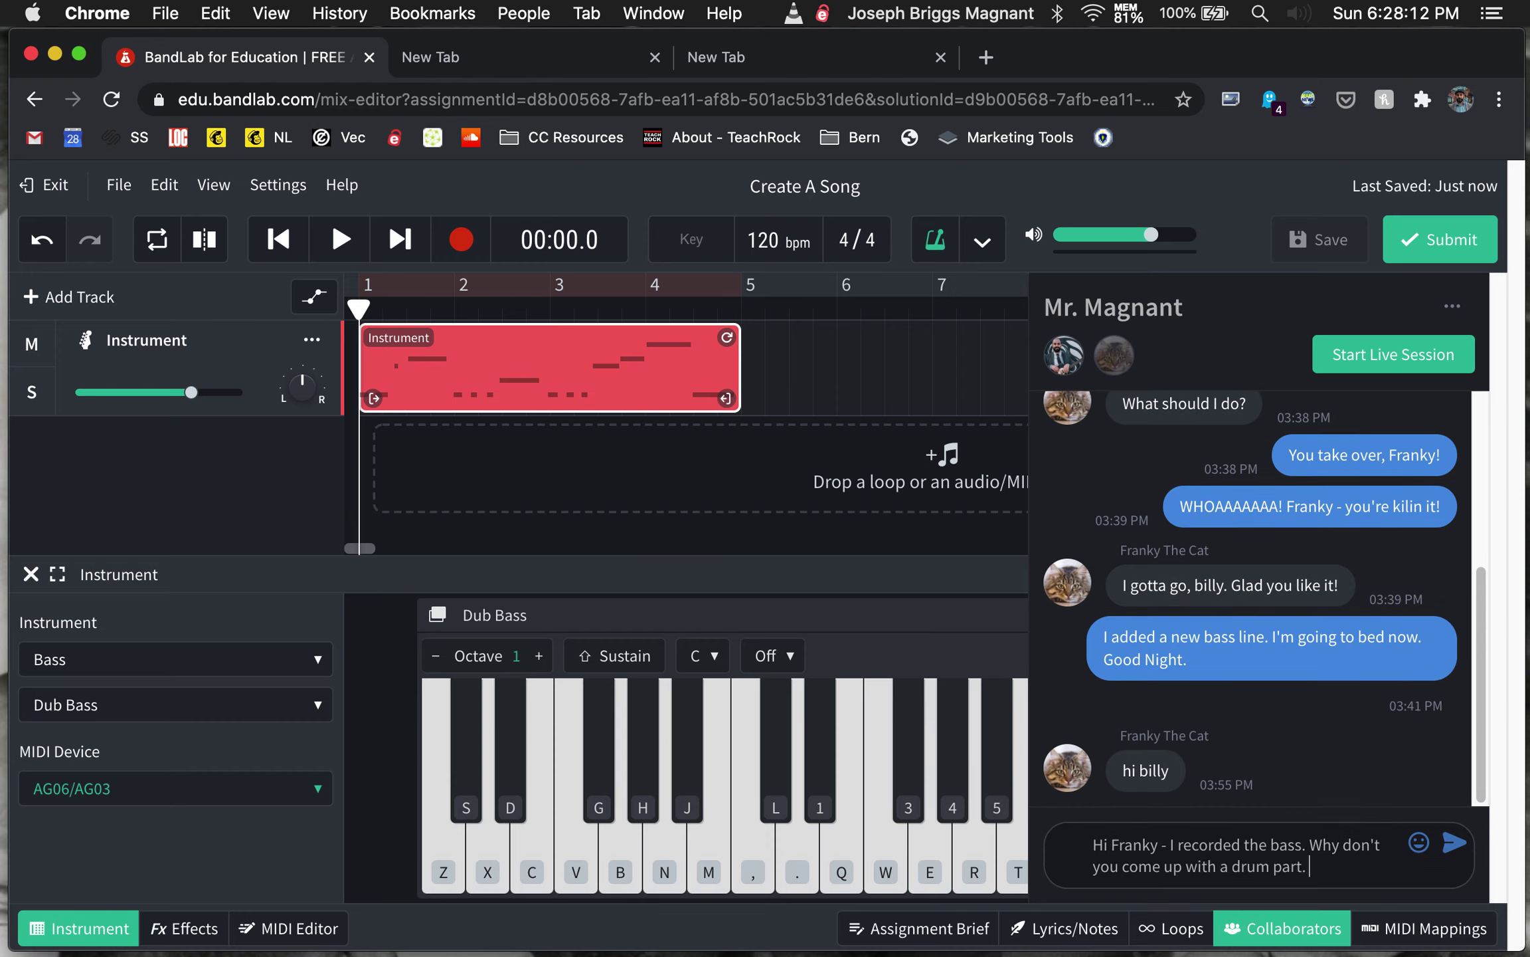
key("Return")
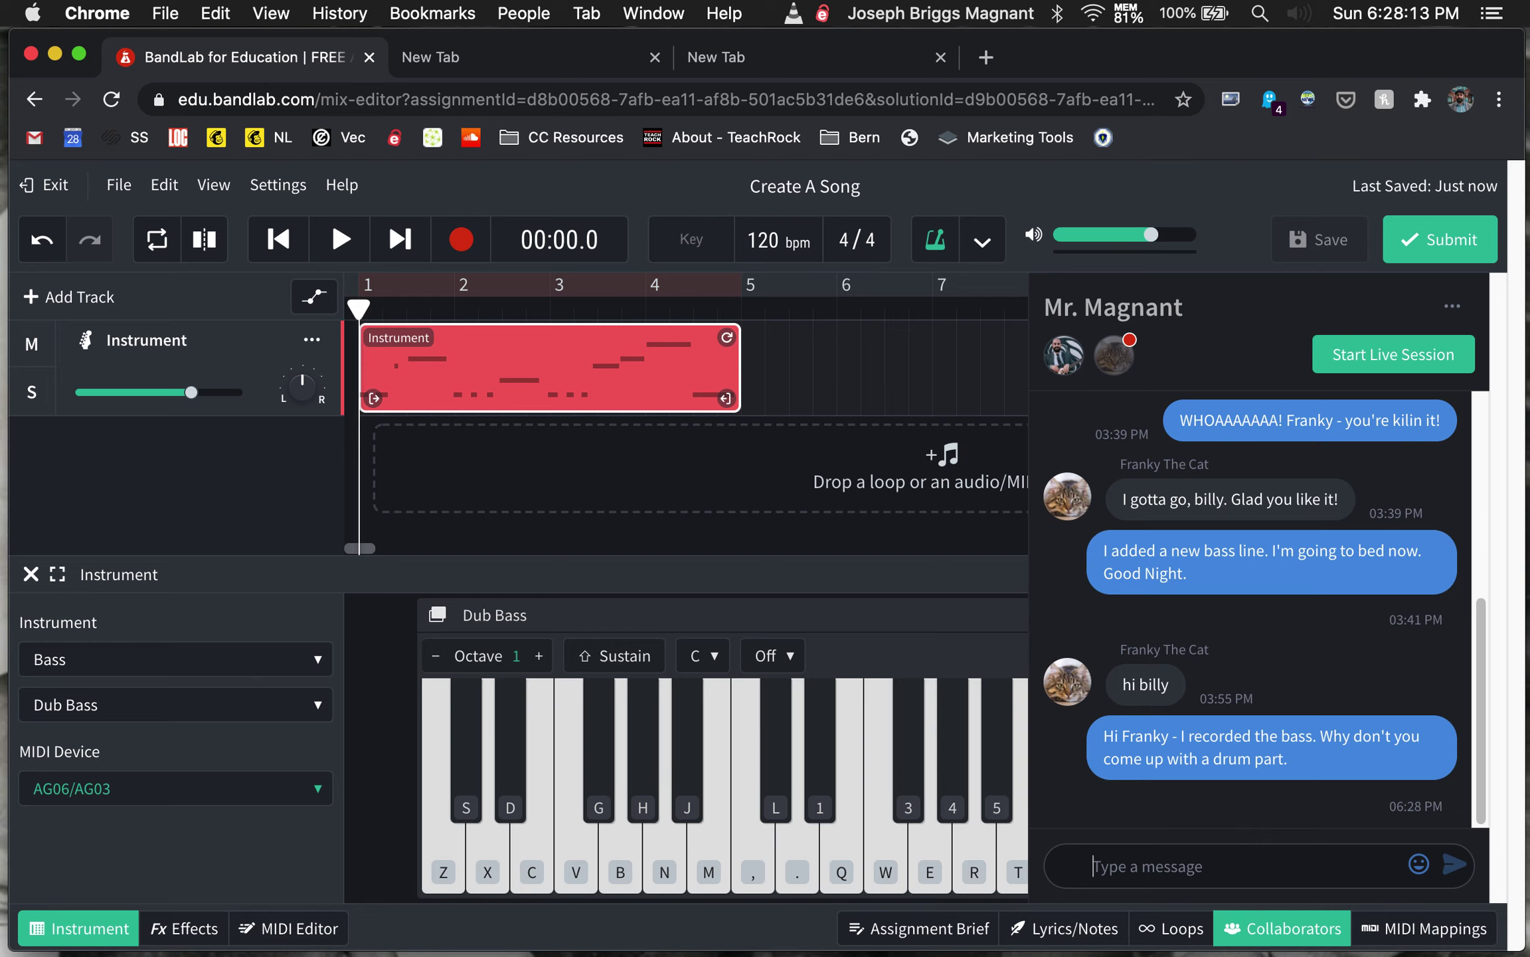
left_click(1326, 247)
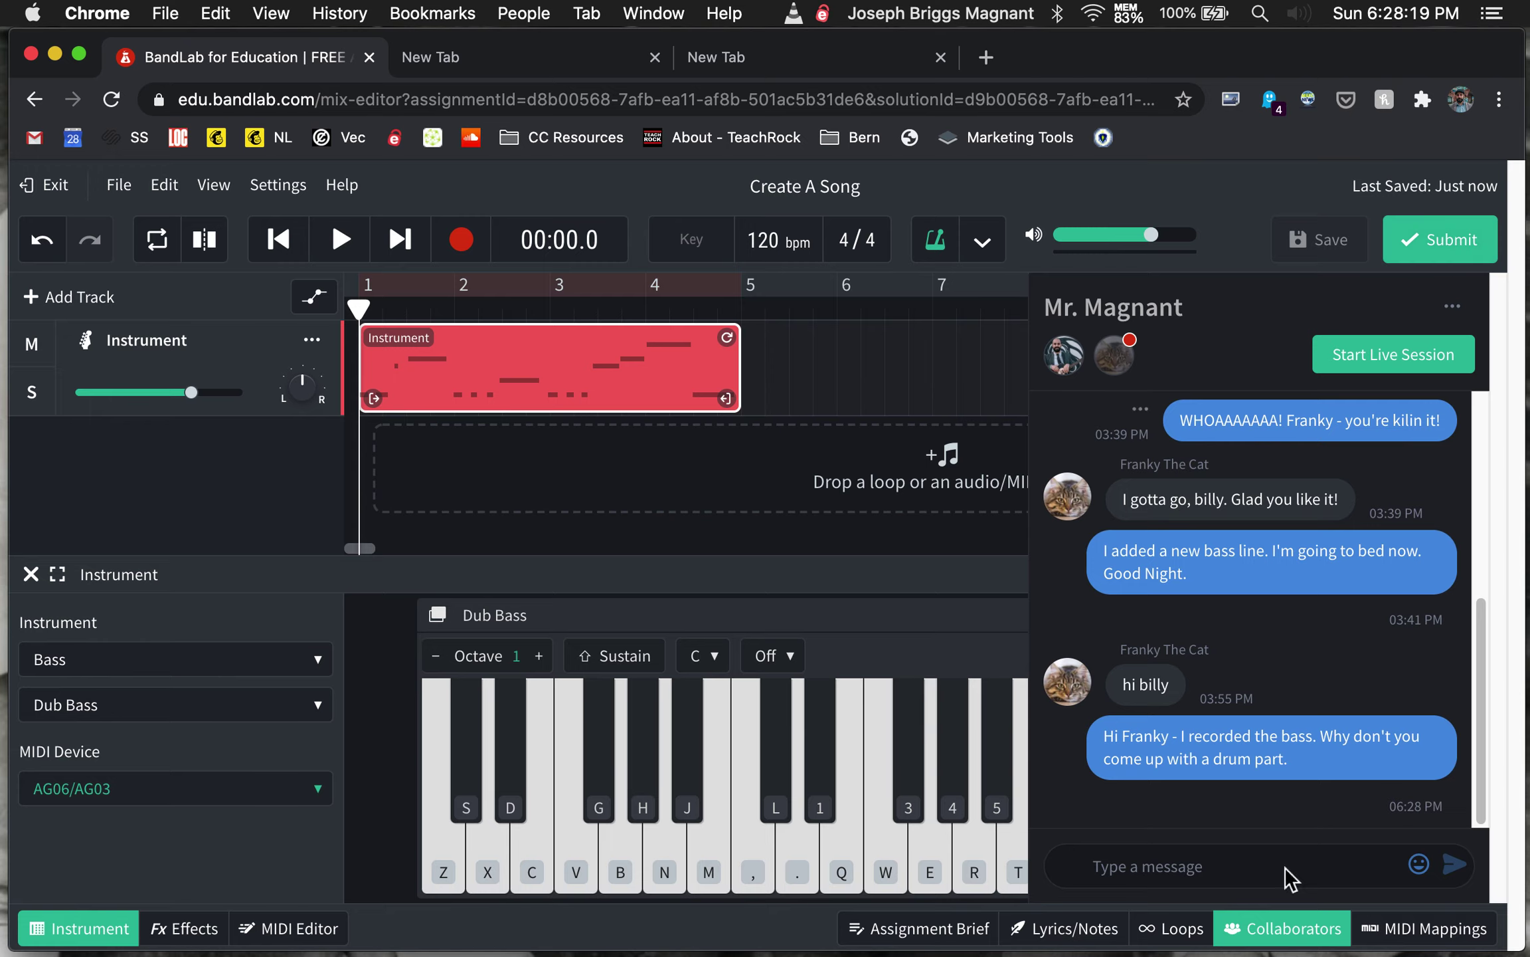
left_click(1282, 929)
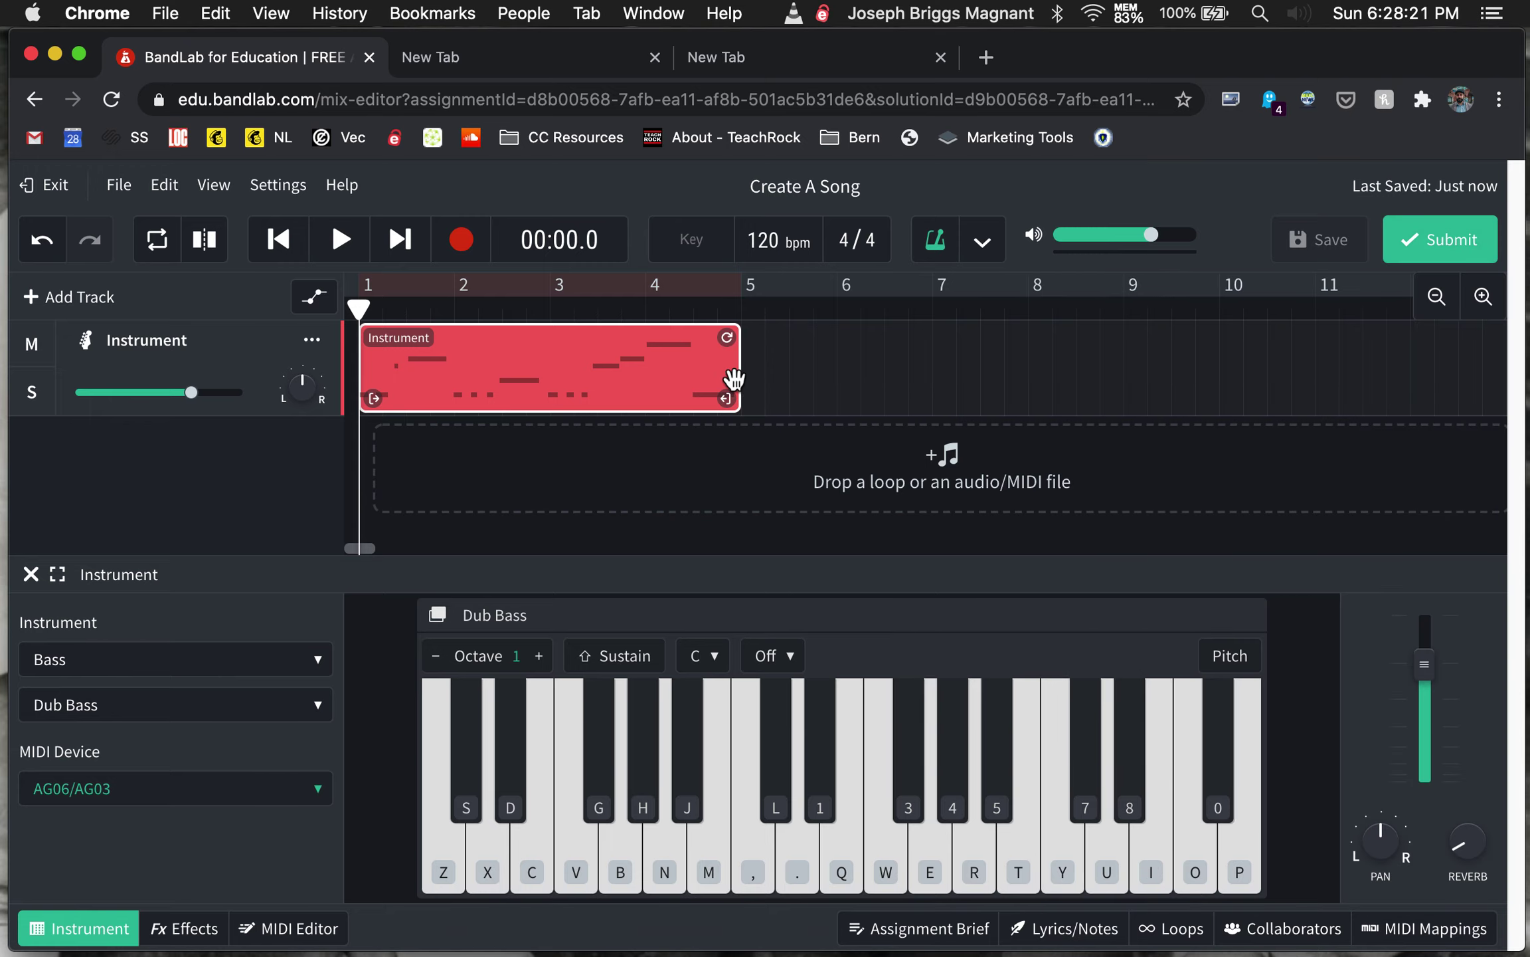
Step: Exit to the classroom post and open Create A Song in the collaborator's mix editor window
left_click(69, 192)
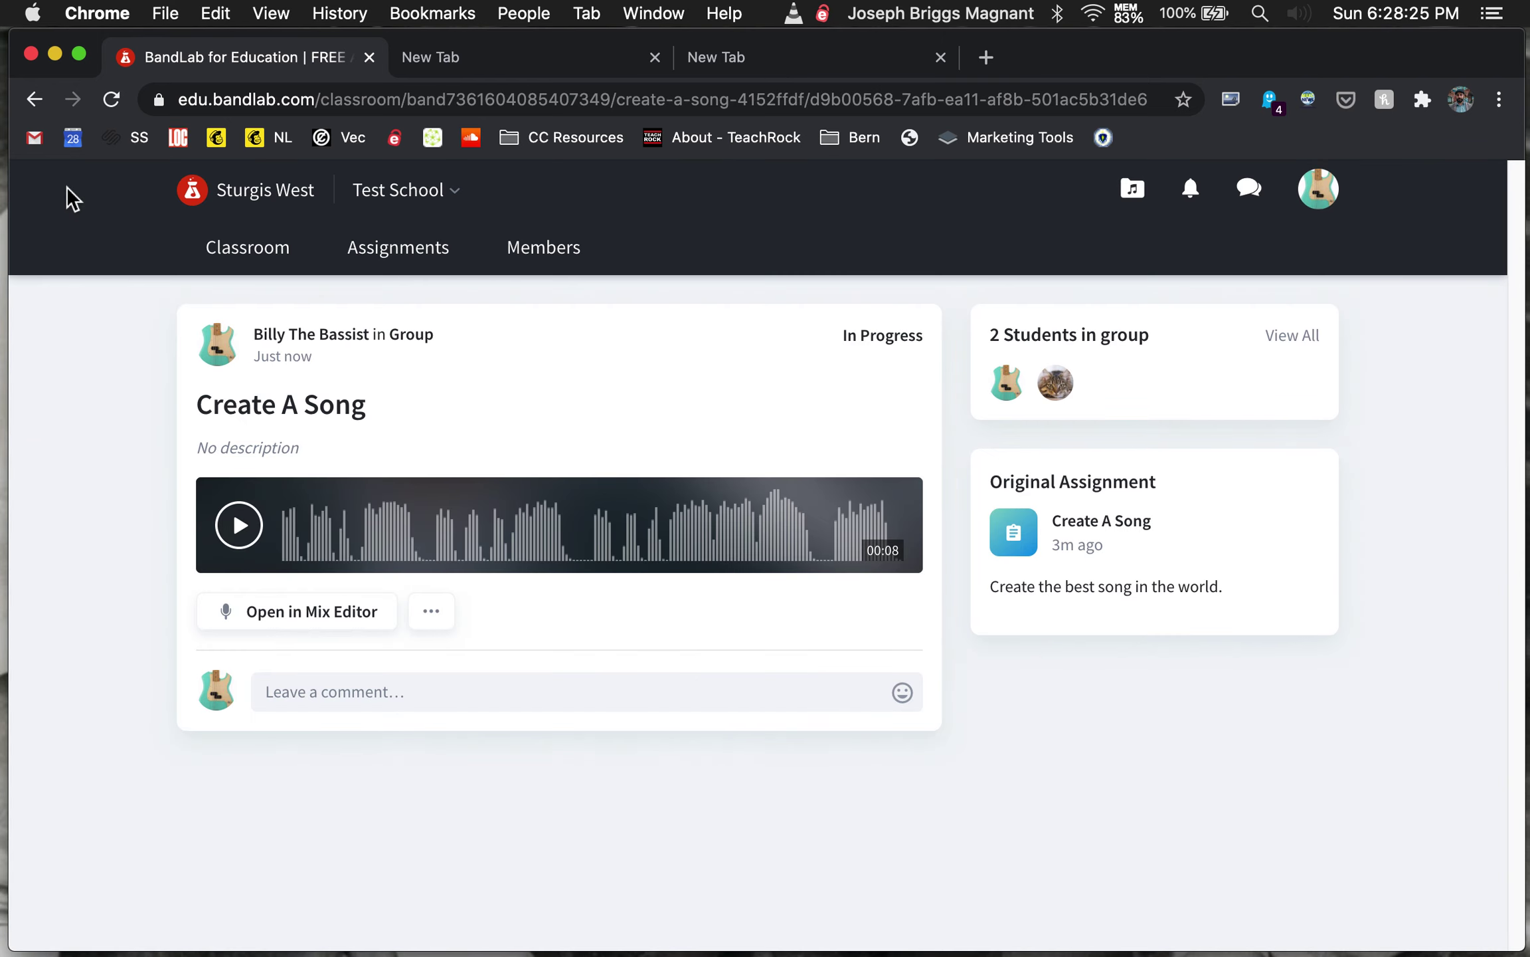
key("super+grave")
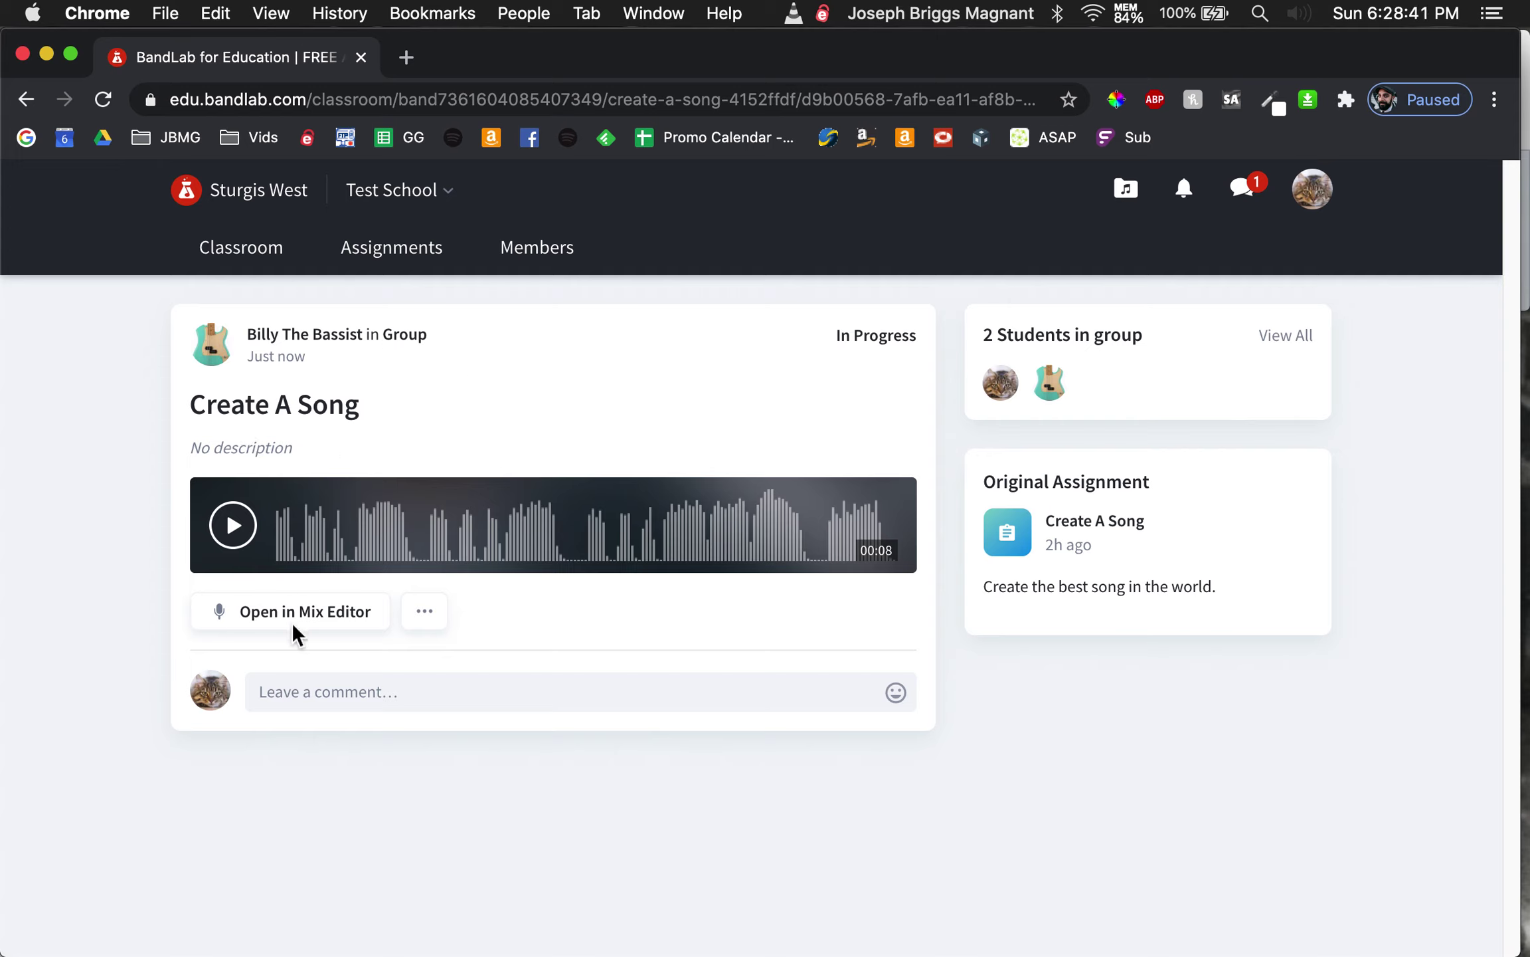
left_click(251, 629)
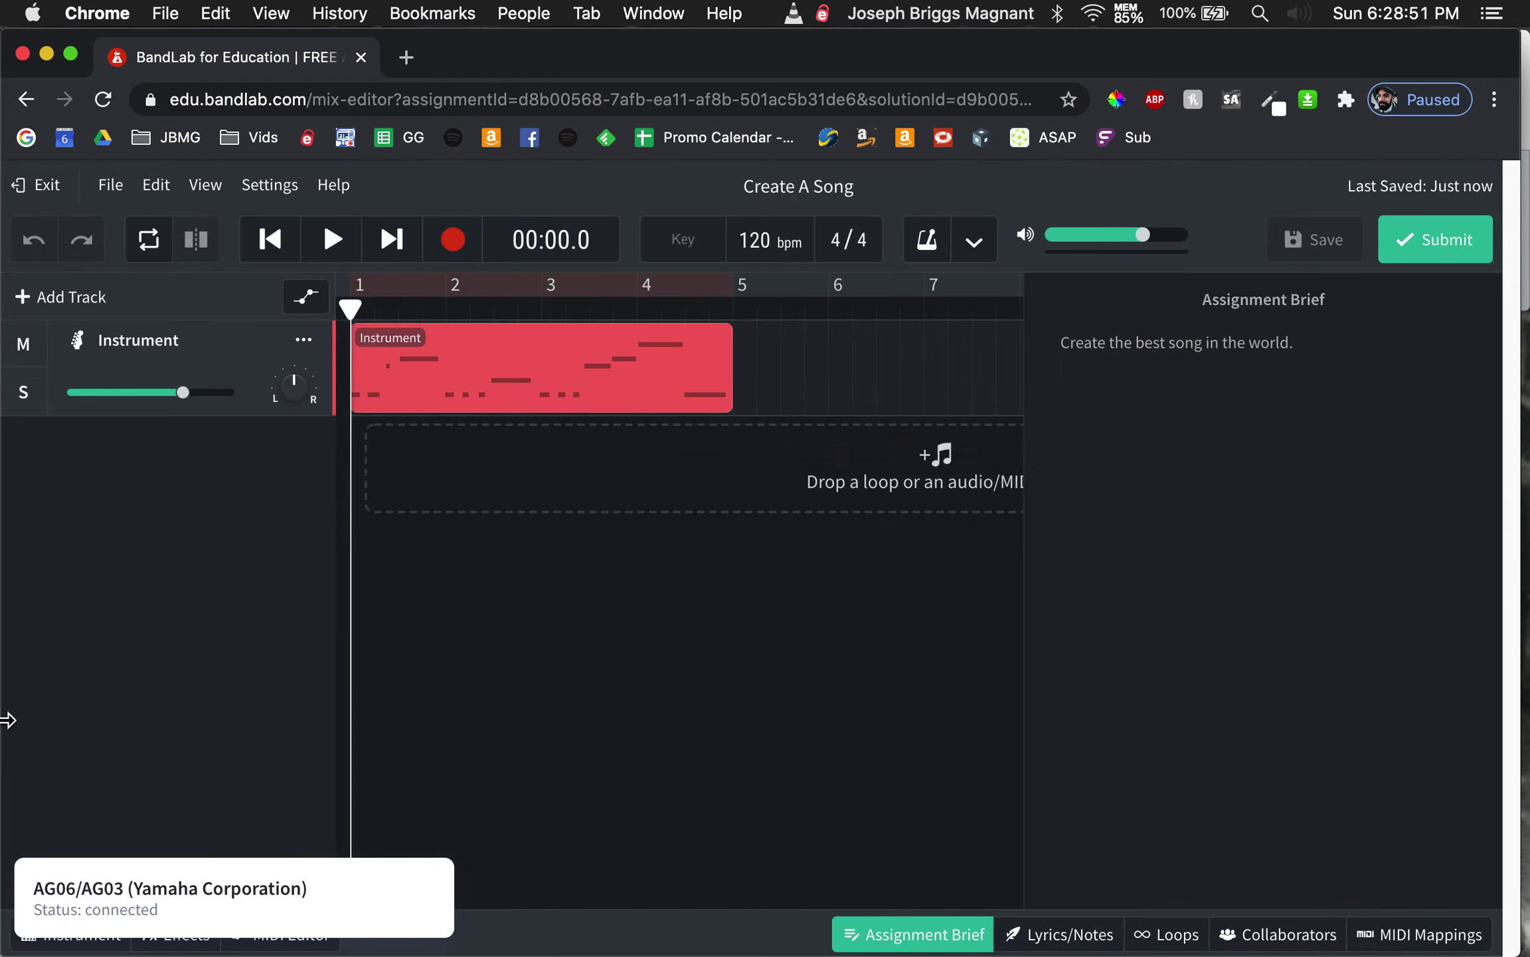
key("super+grave")
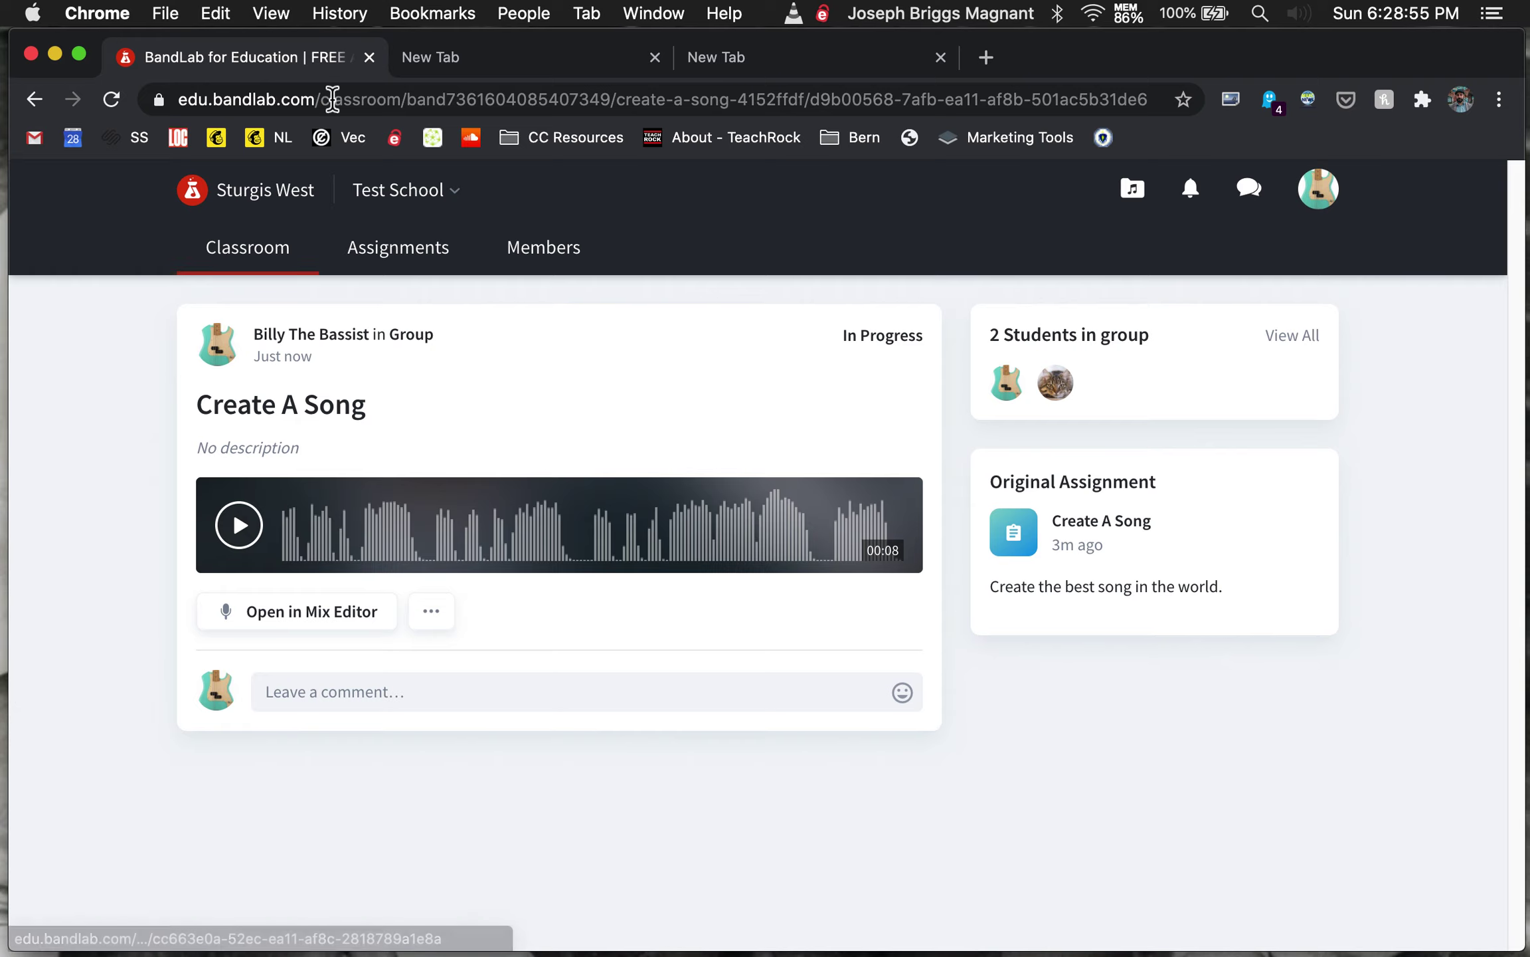
left_click(442, 60)
left_click(762, 58)
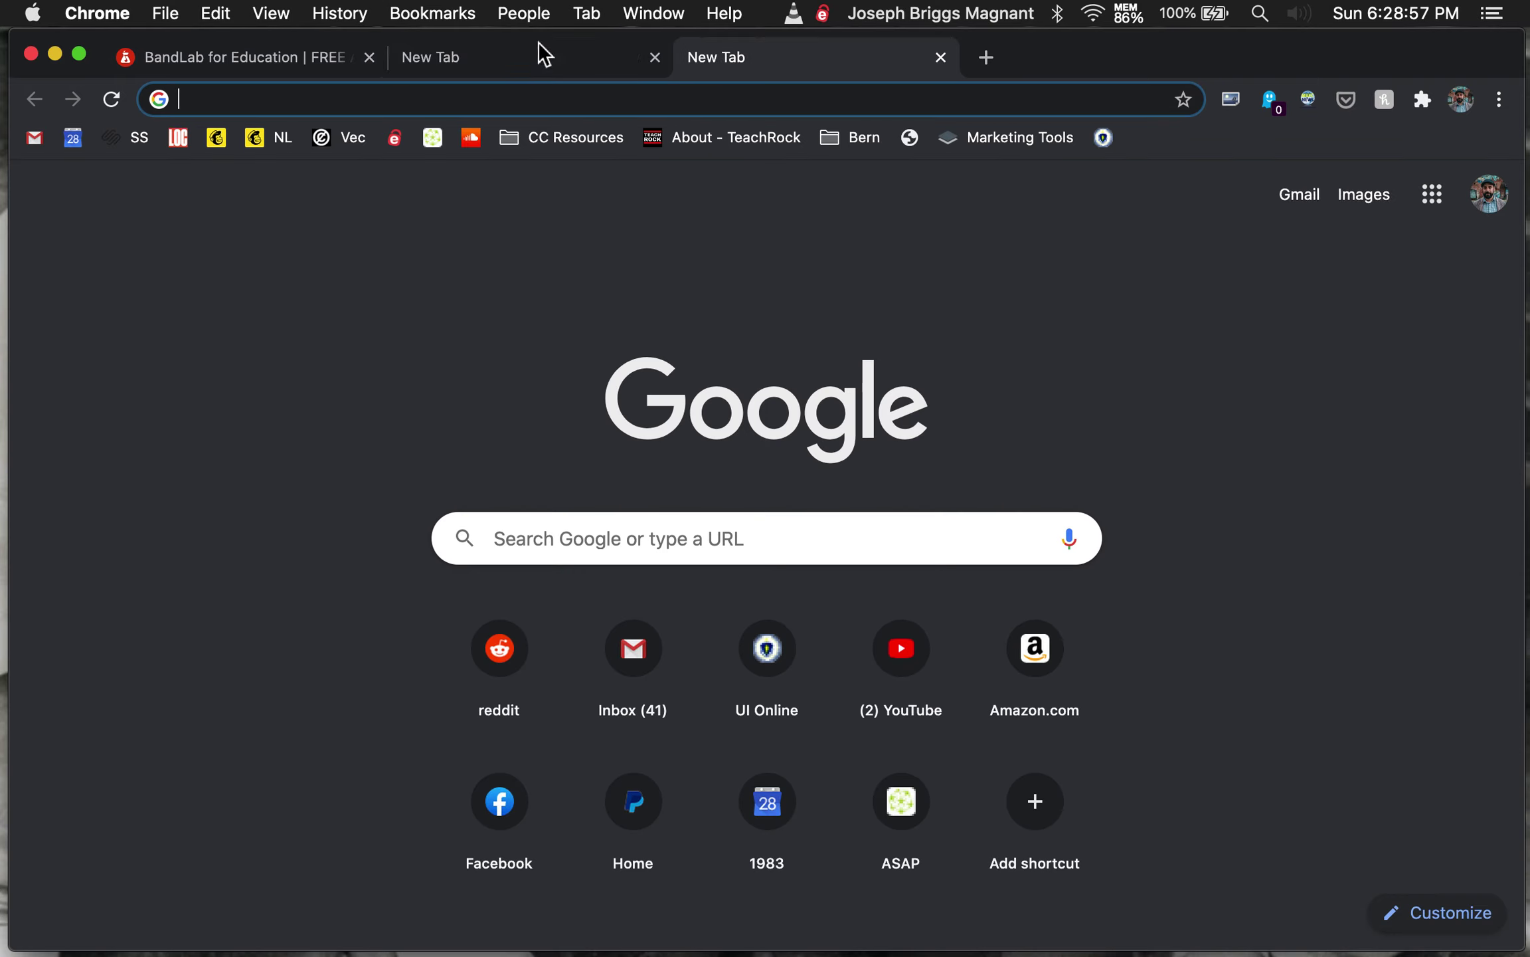
left_click(429, 48)
left_click(293, 50)
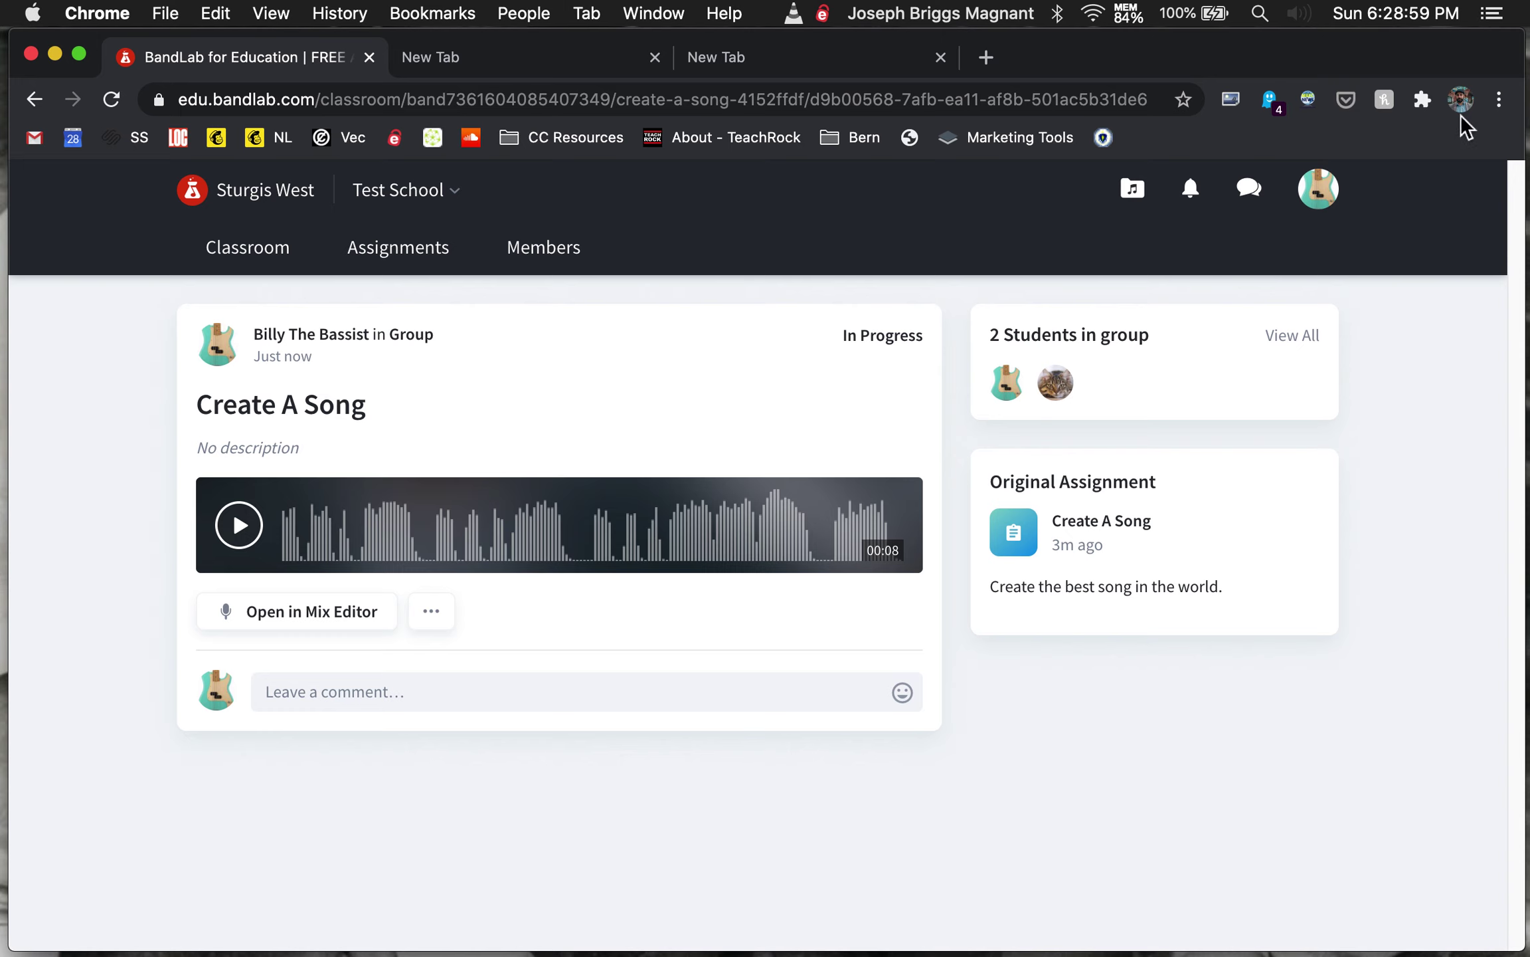
key("ctrl+Right")
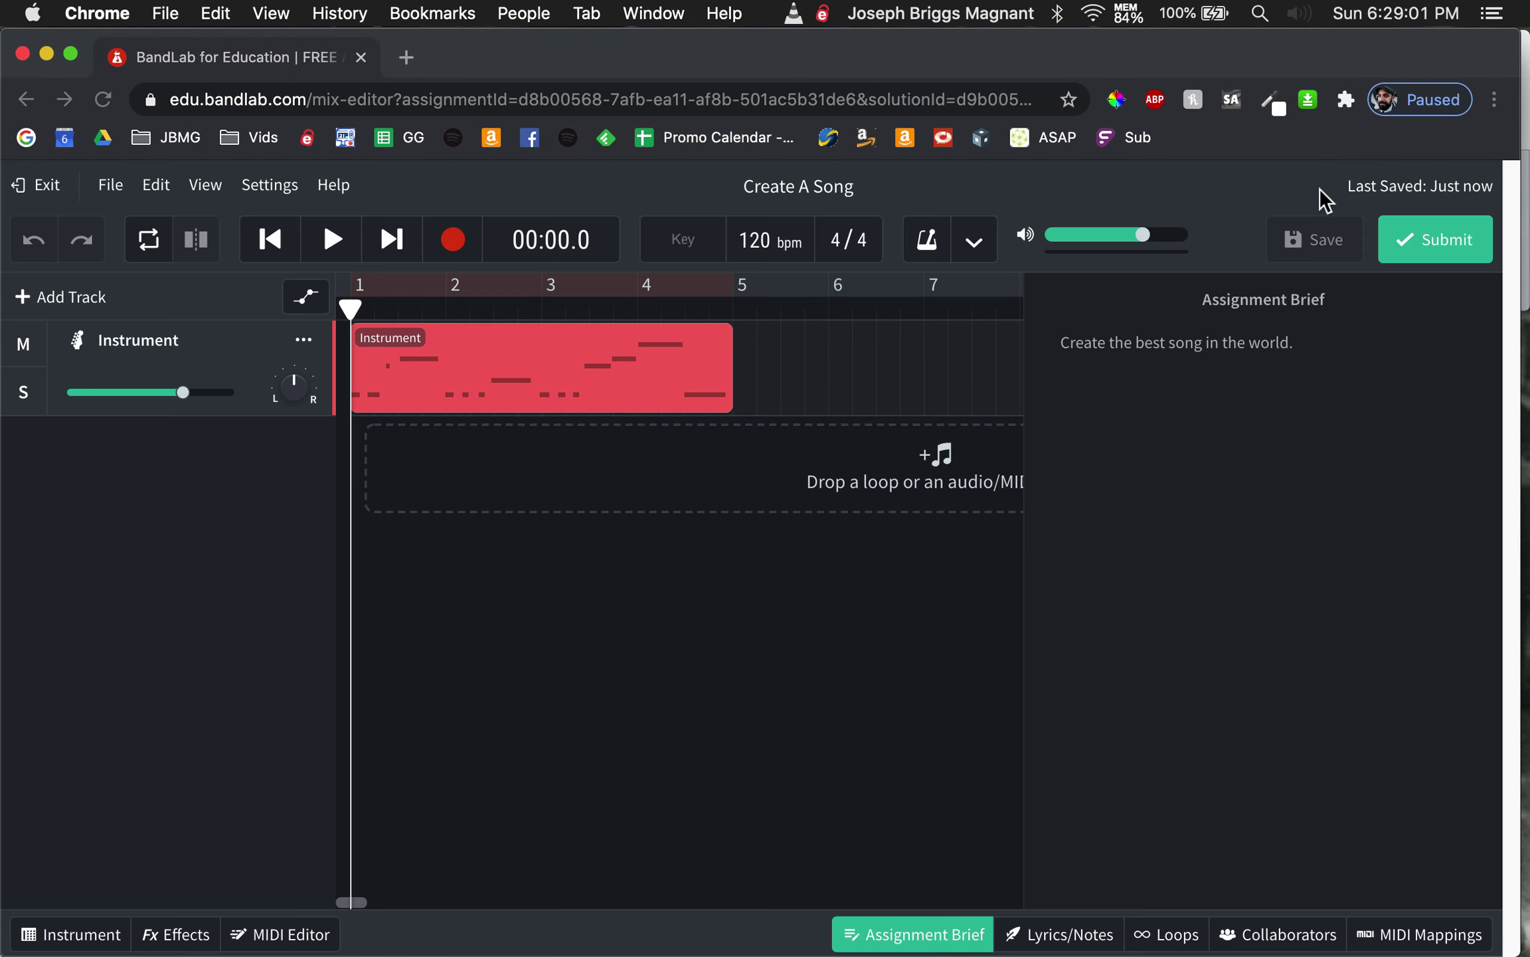
Step: Check the other student's chat, then reply 'Okay - will' in the group chat
left_click(1288, 938)
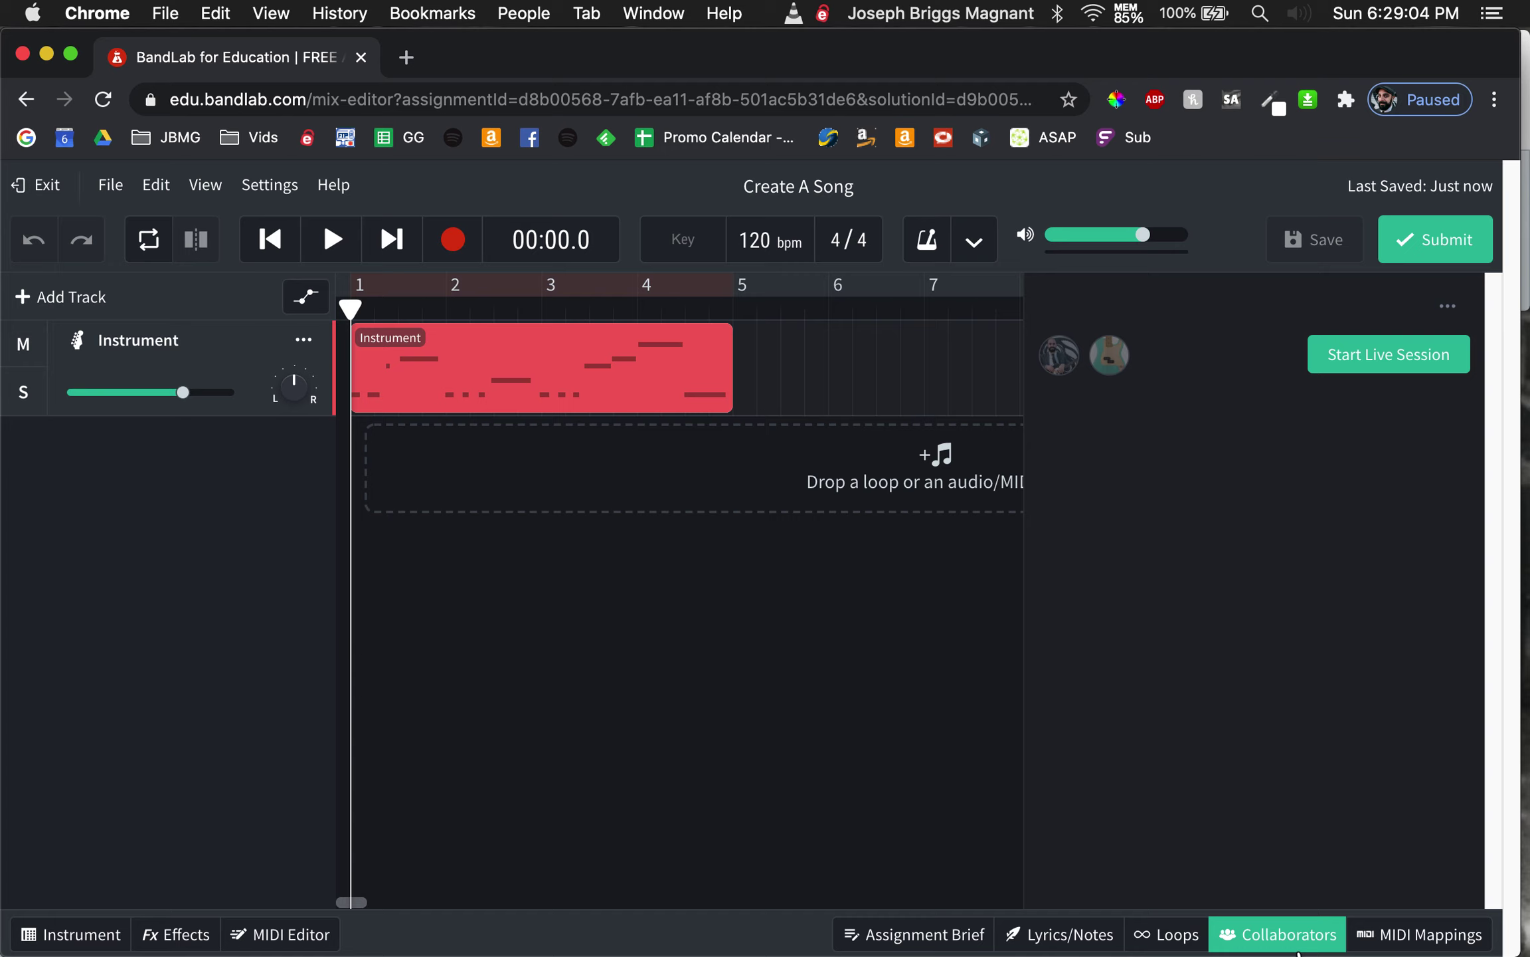
left_click(1132, 360)
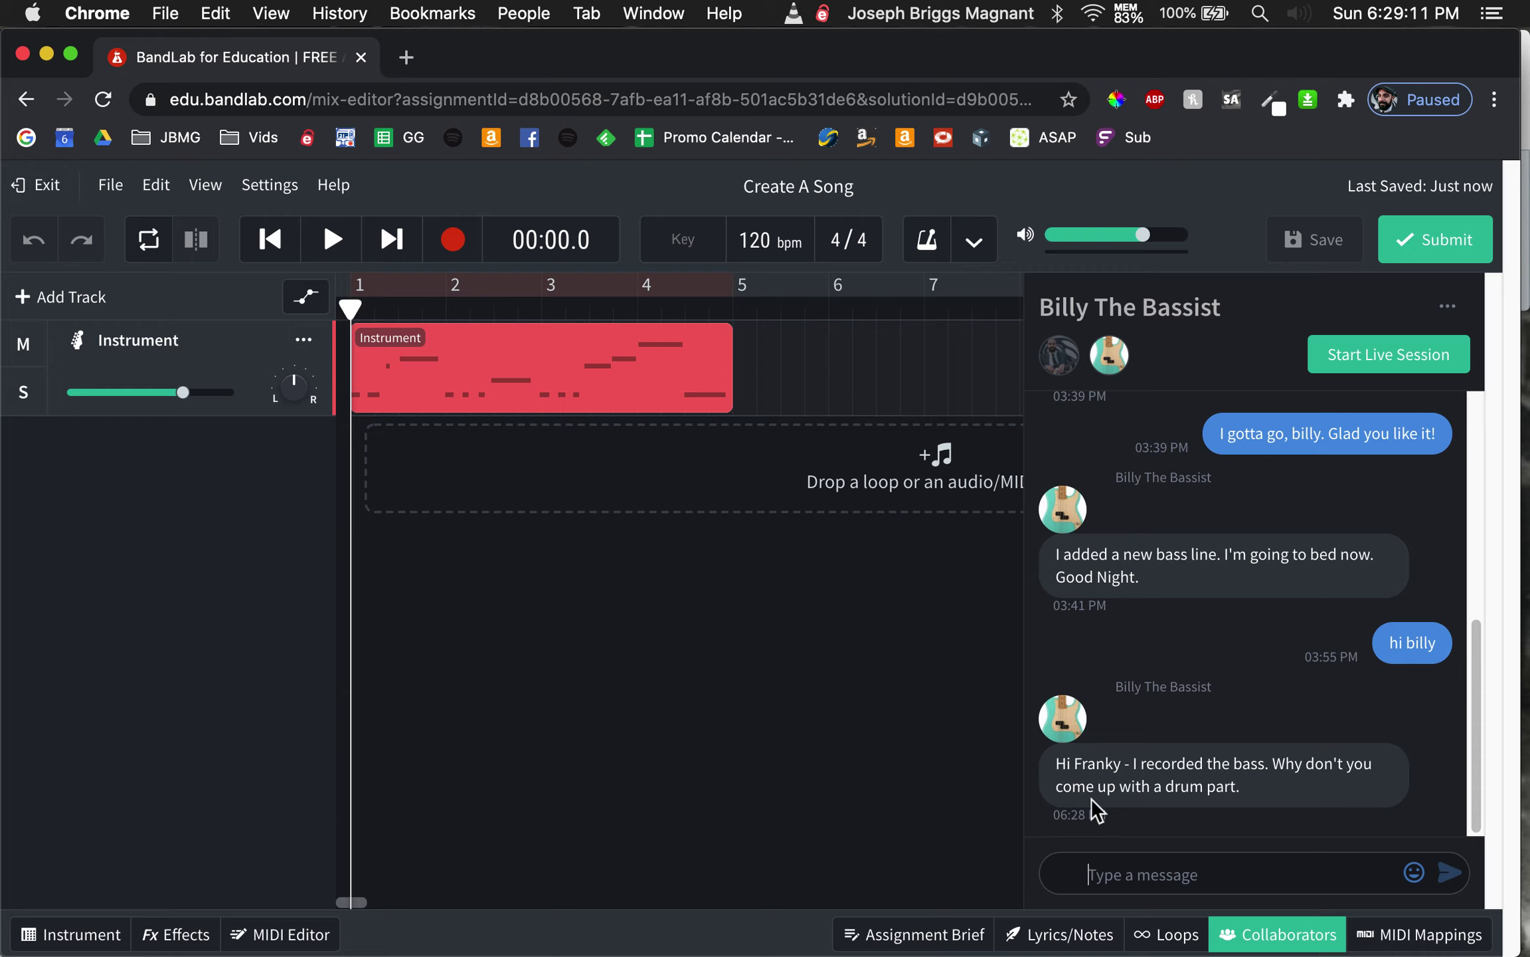
left_click(1258, 937)
left_click(1338, 944)
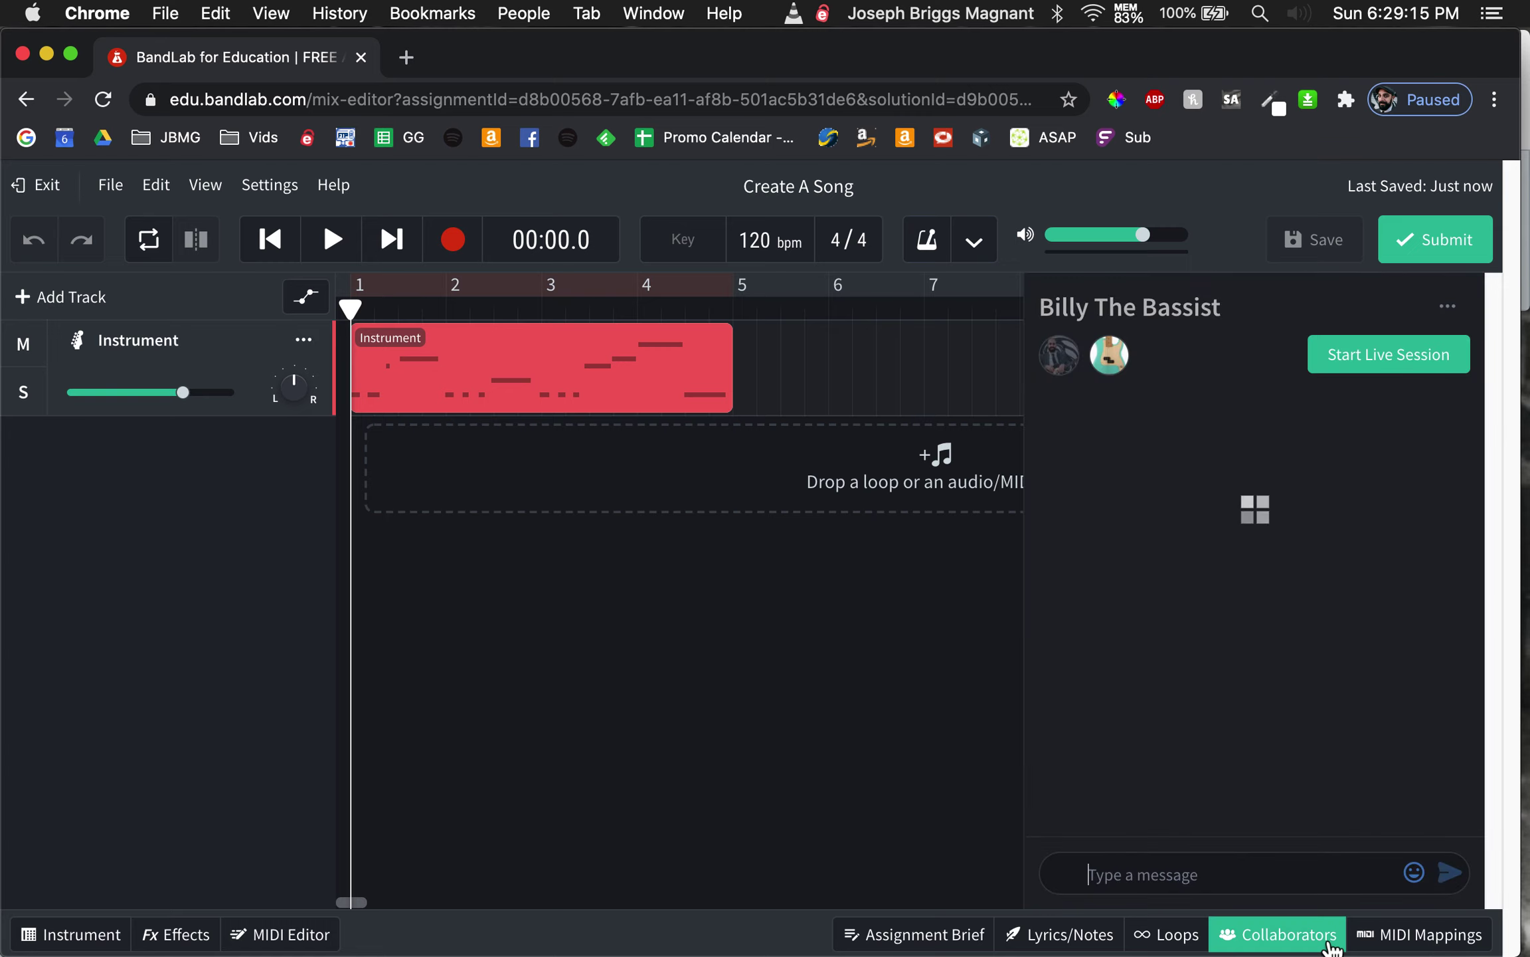
left_click(1137, 874)
type("Okay")
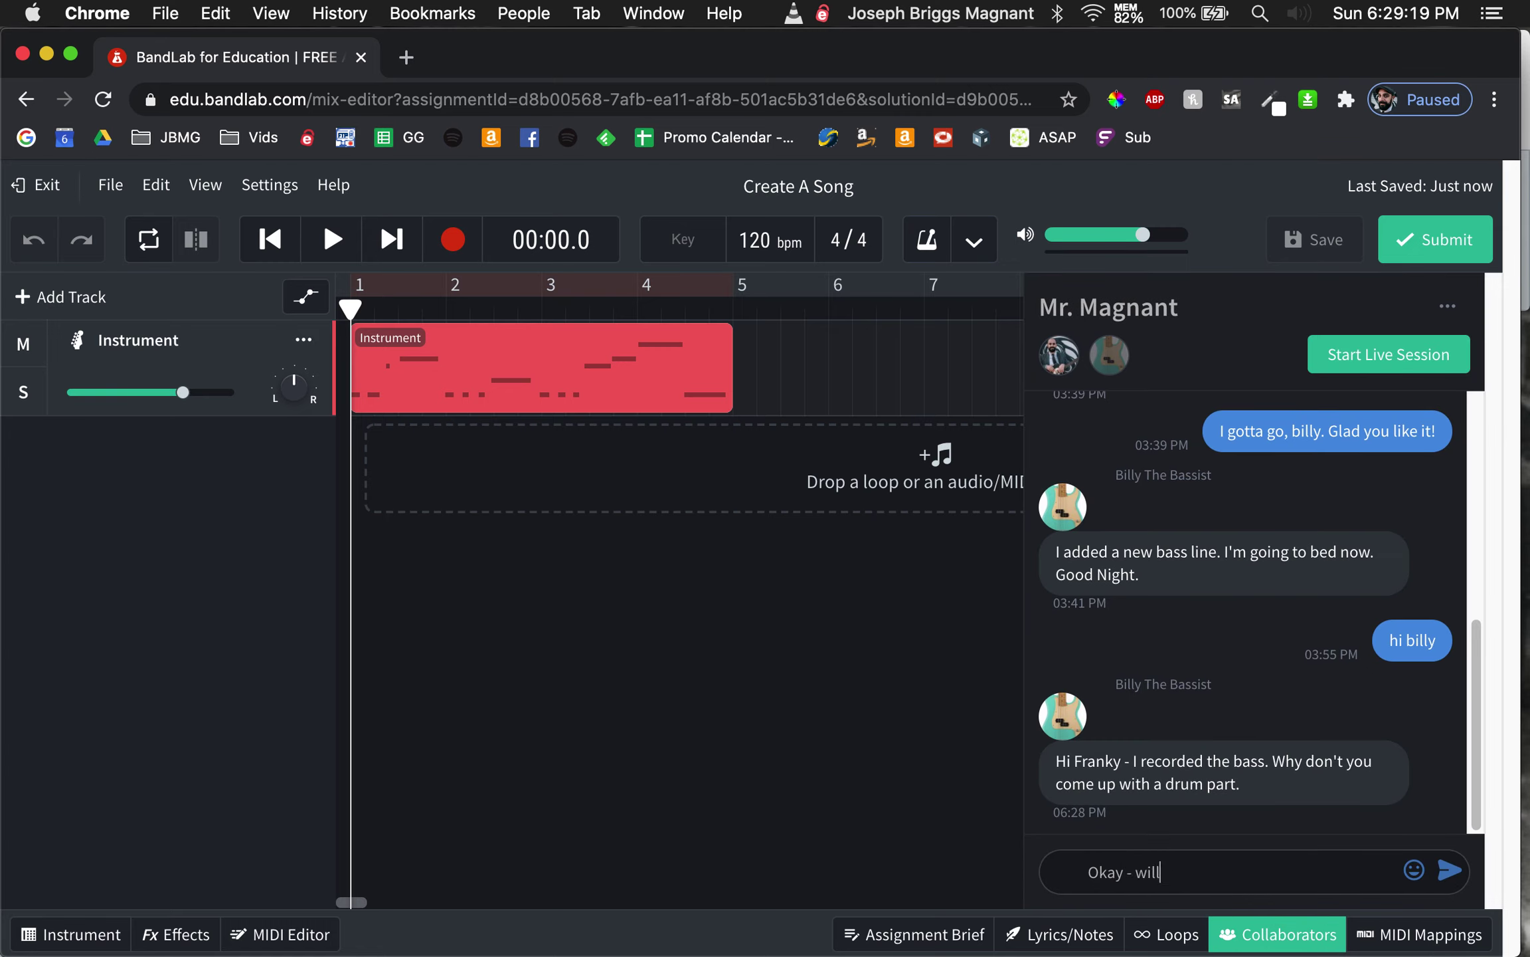
type(" - will")
key("Return")
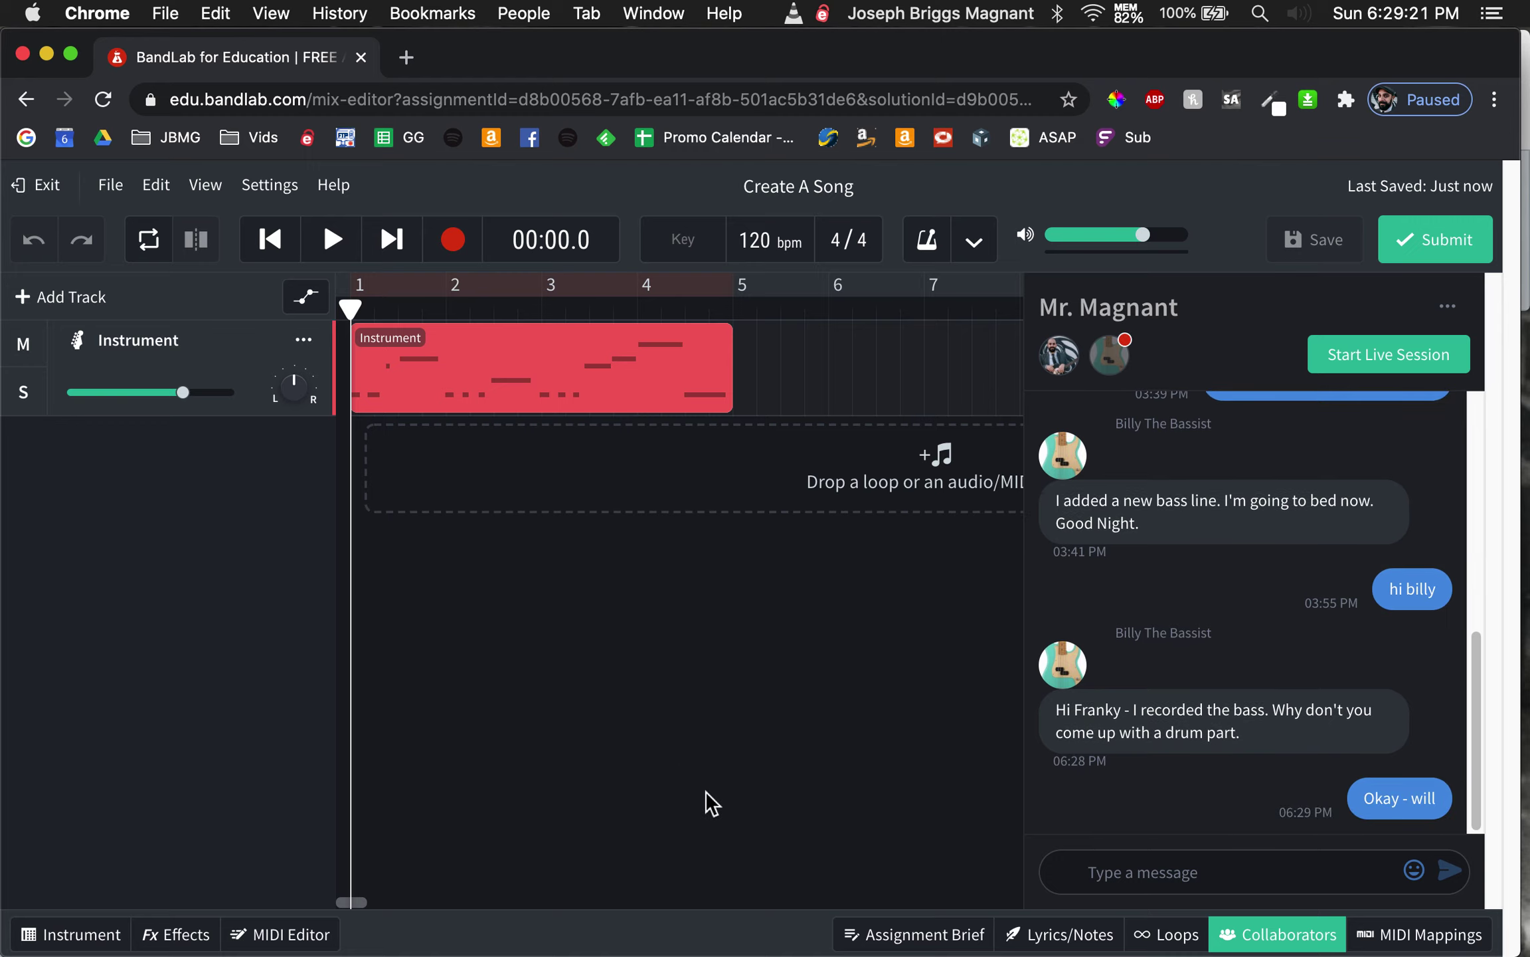
left_click(1274, 938)
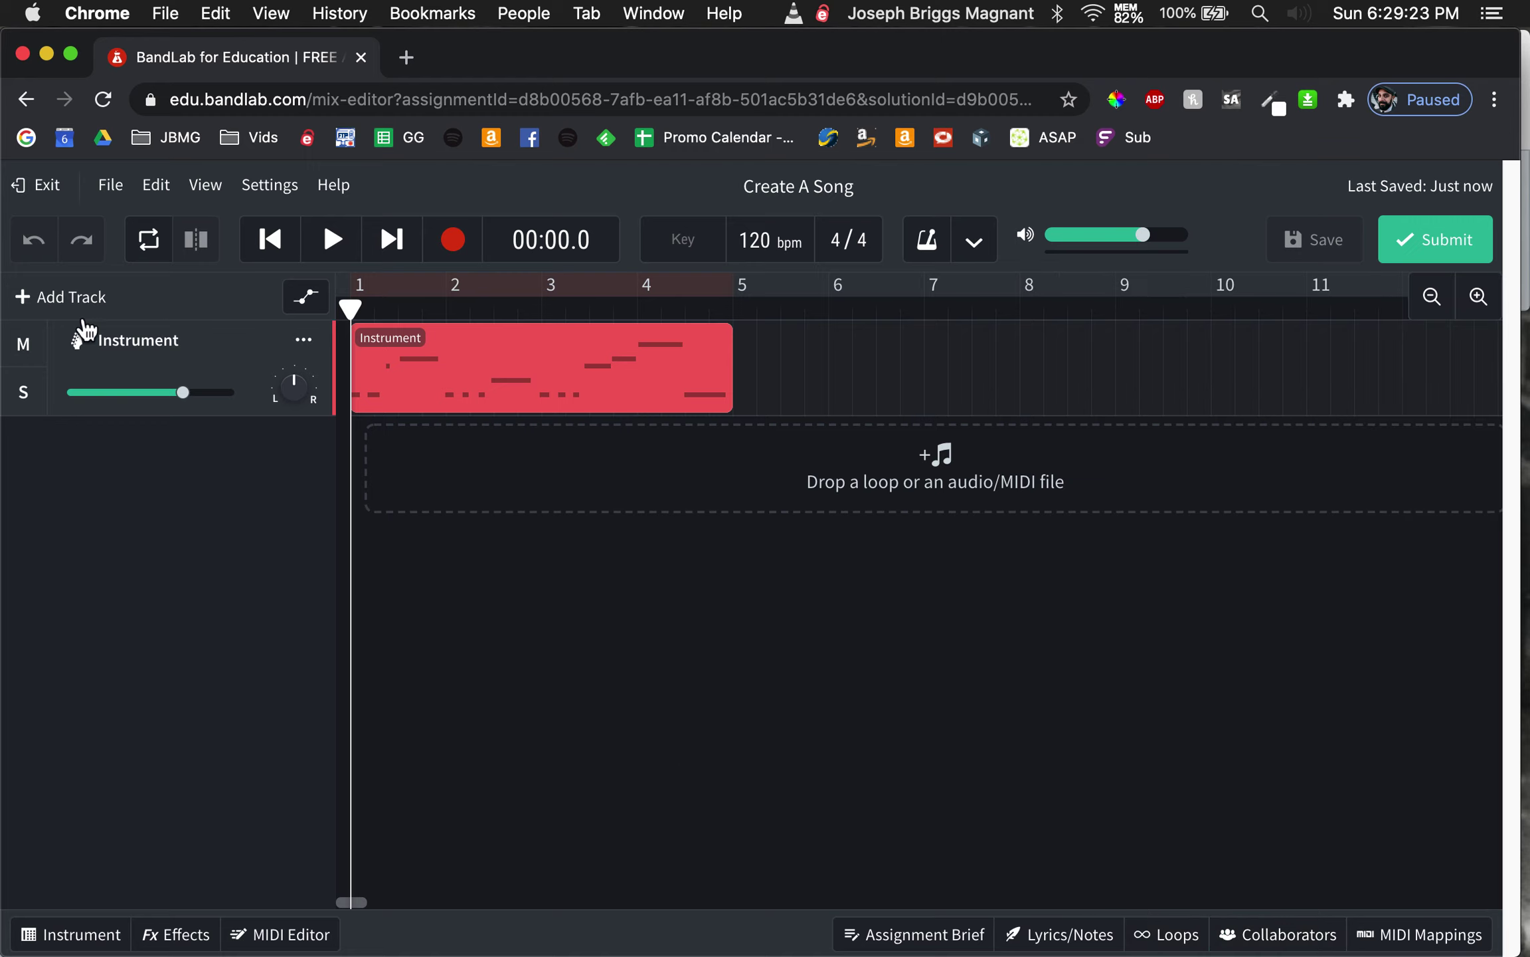
Step: Add a Drum Machine track, delete its B region, and open pattern A's 808 Kit grid
left_click(37, 296)
left_click(489, 517)
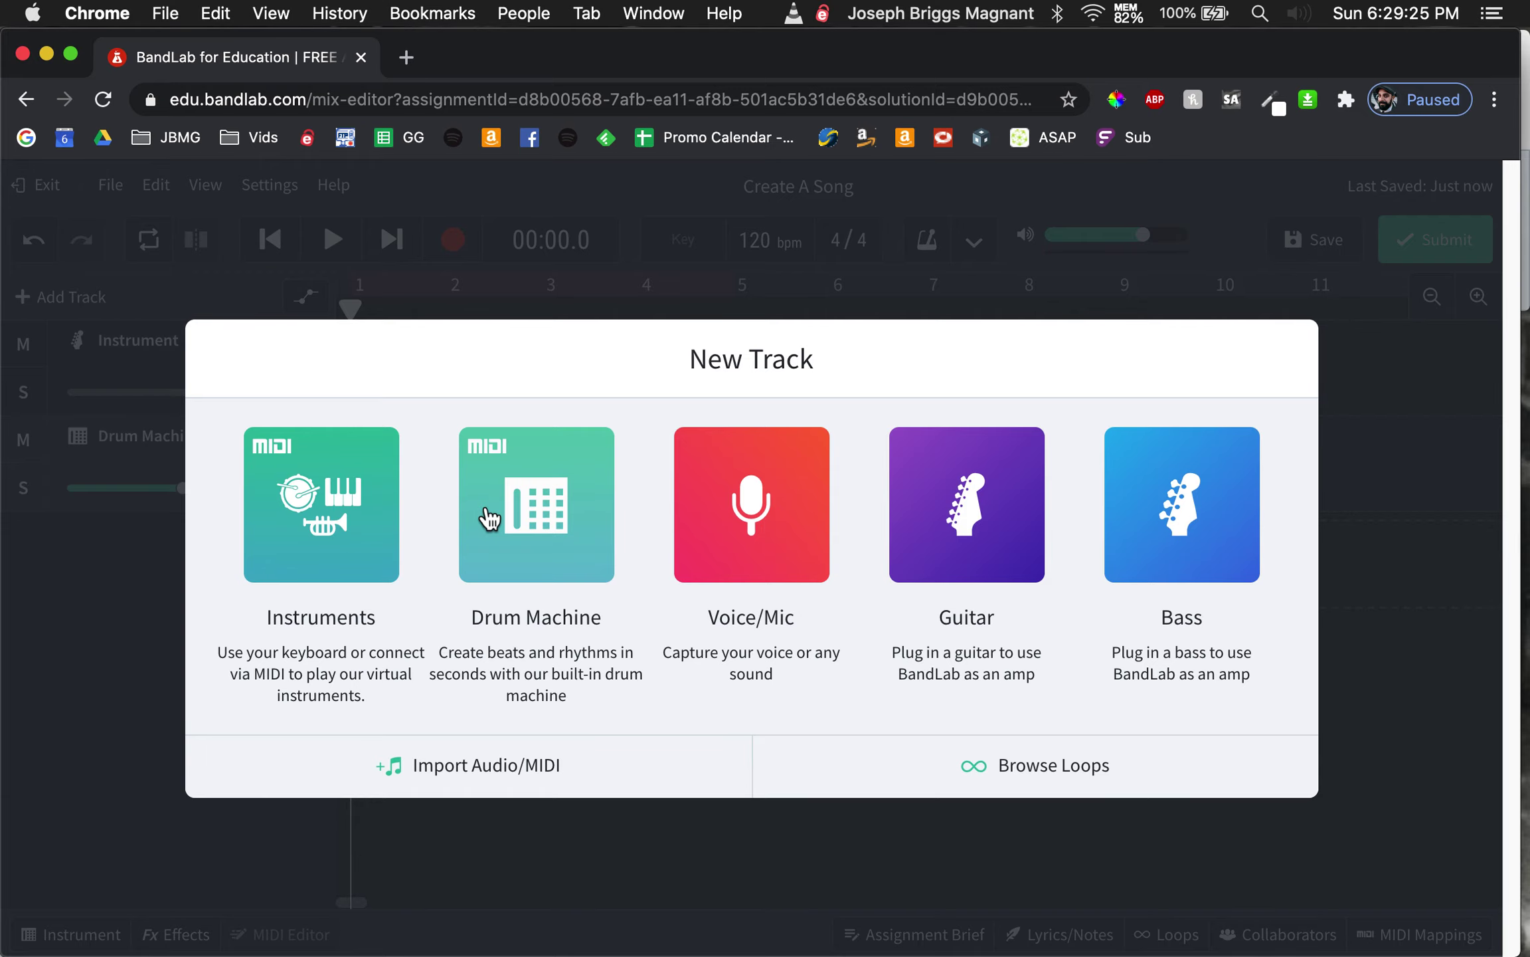
left_click(826, 473)
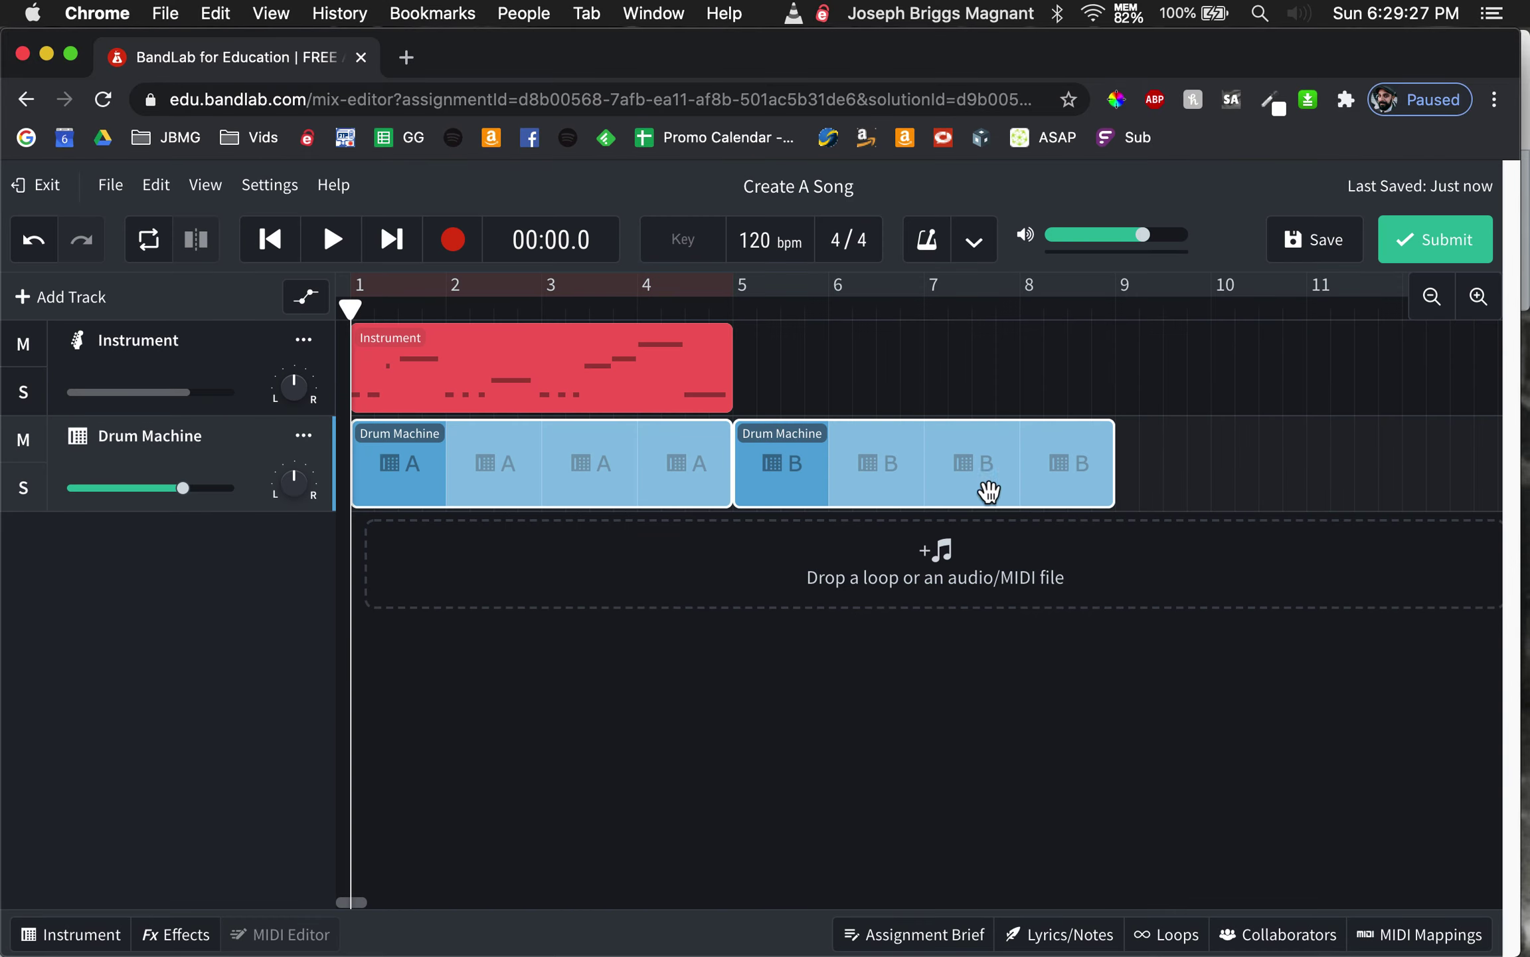
left_click(1004, 765)
left_click(805, 488)
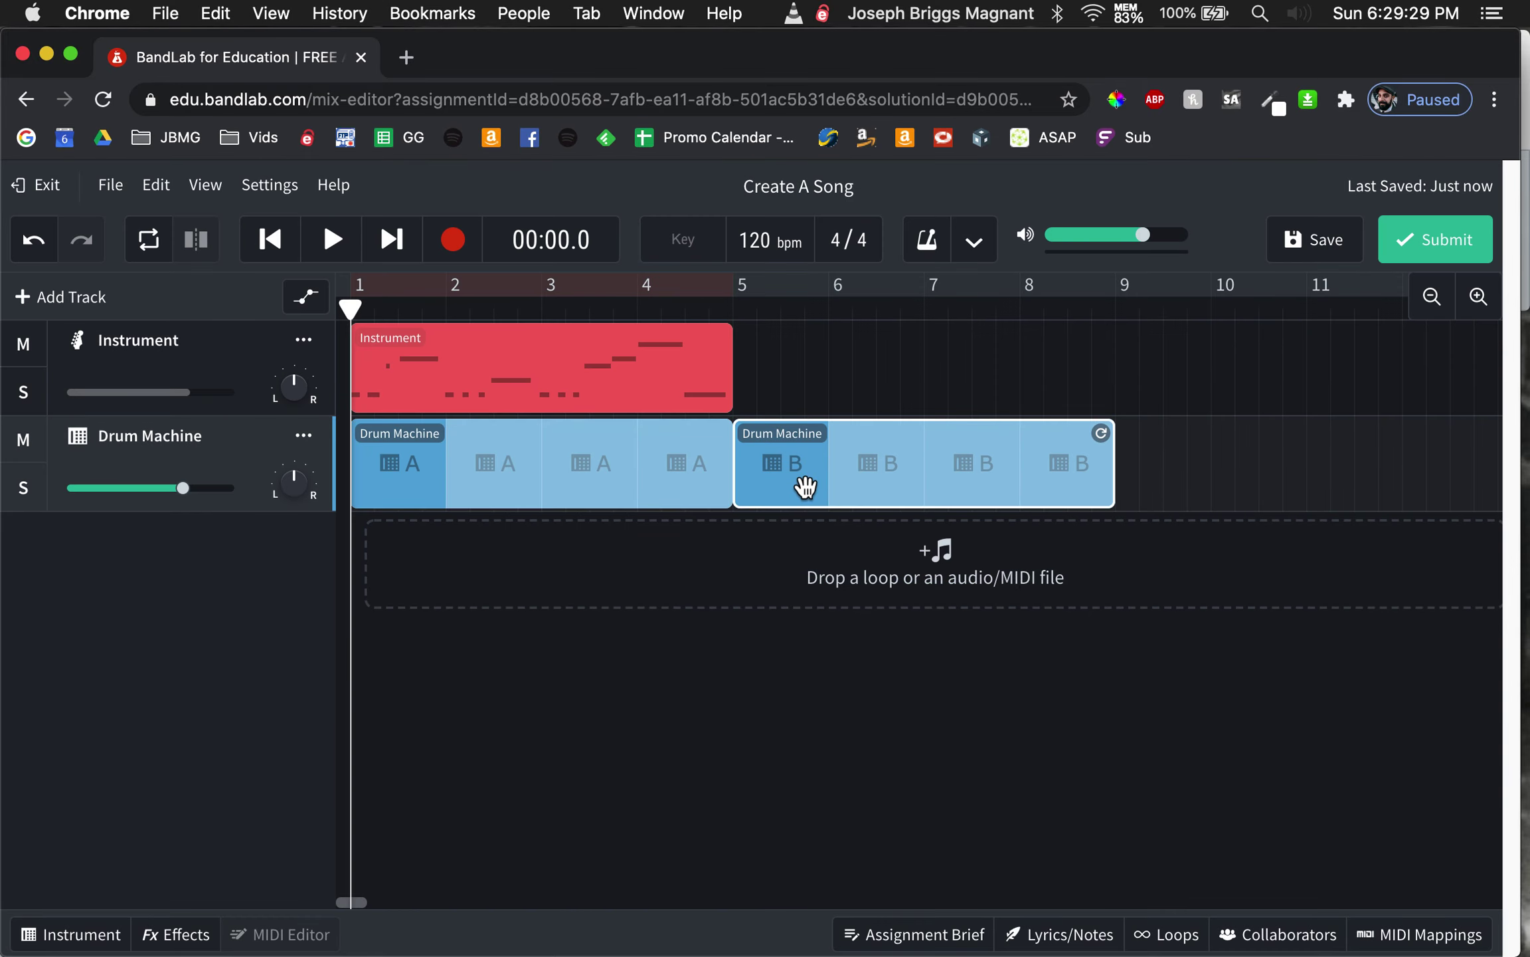
key("BackSpace")
left_click(387, 467)
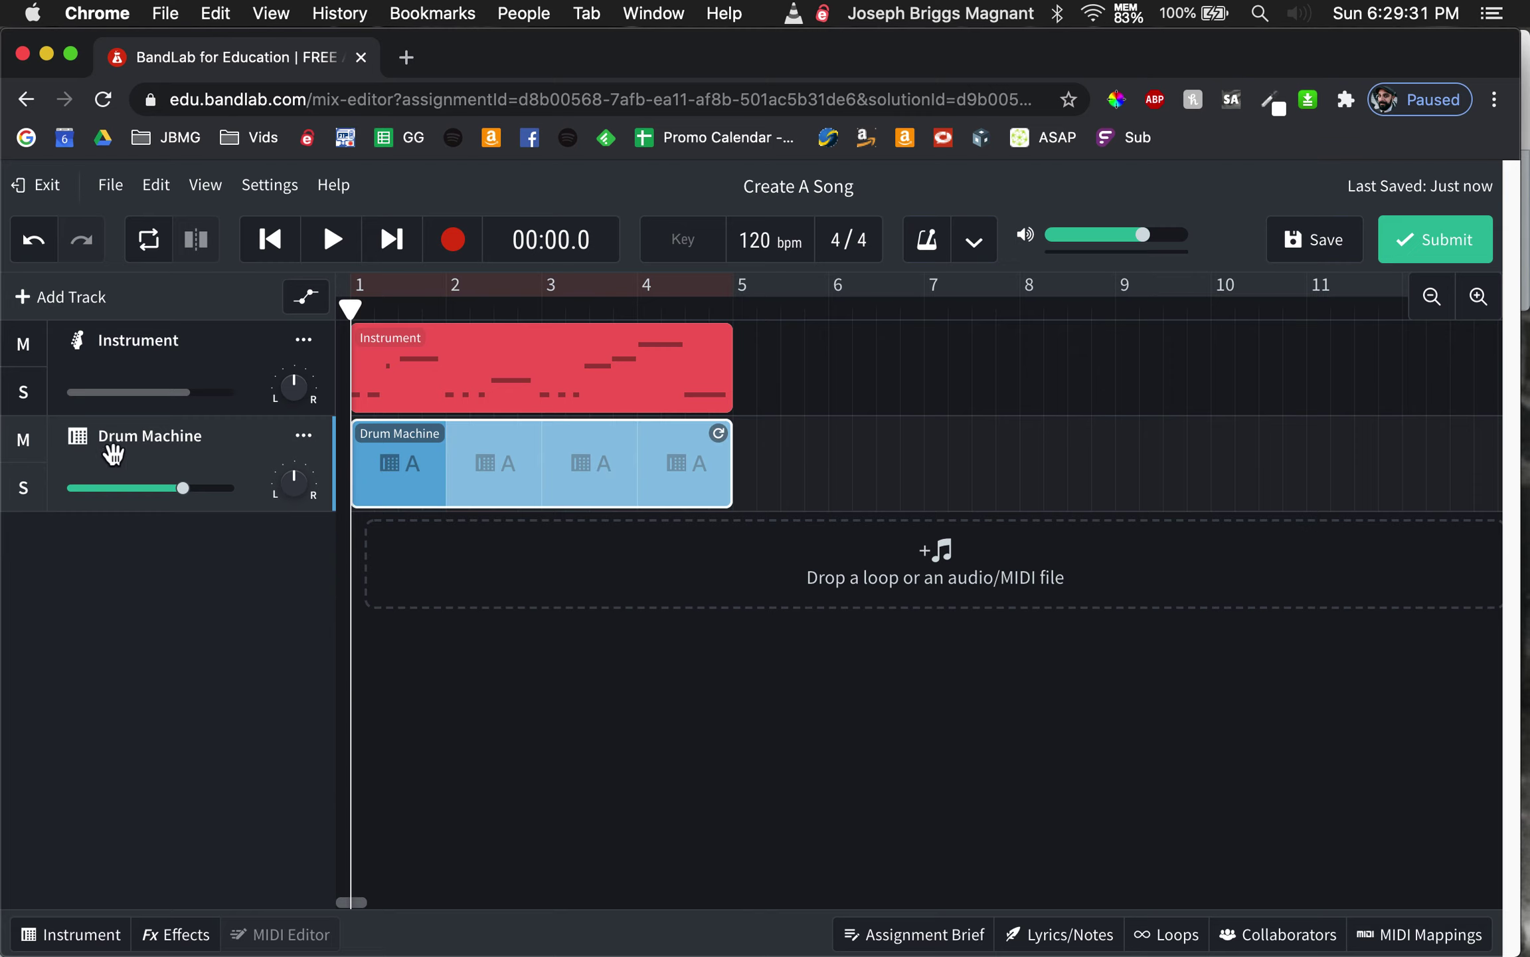
left_click(77, 436)
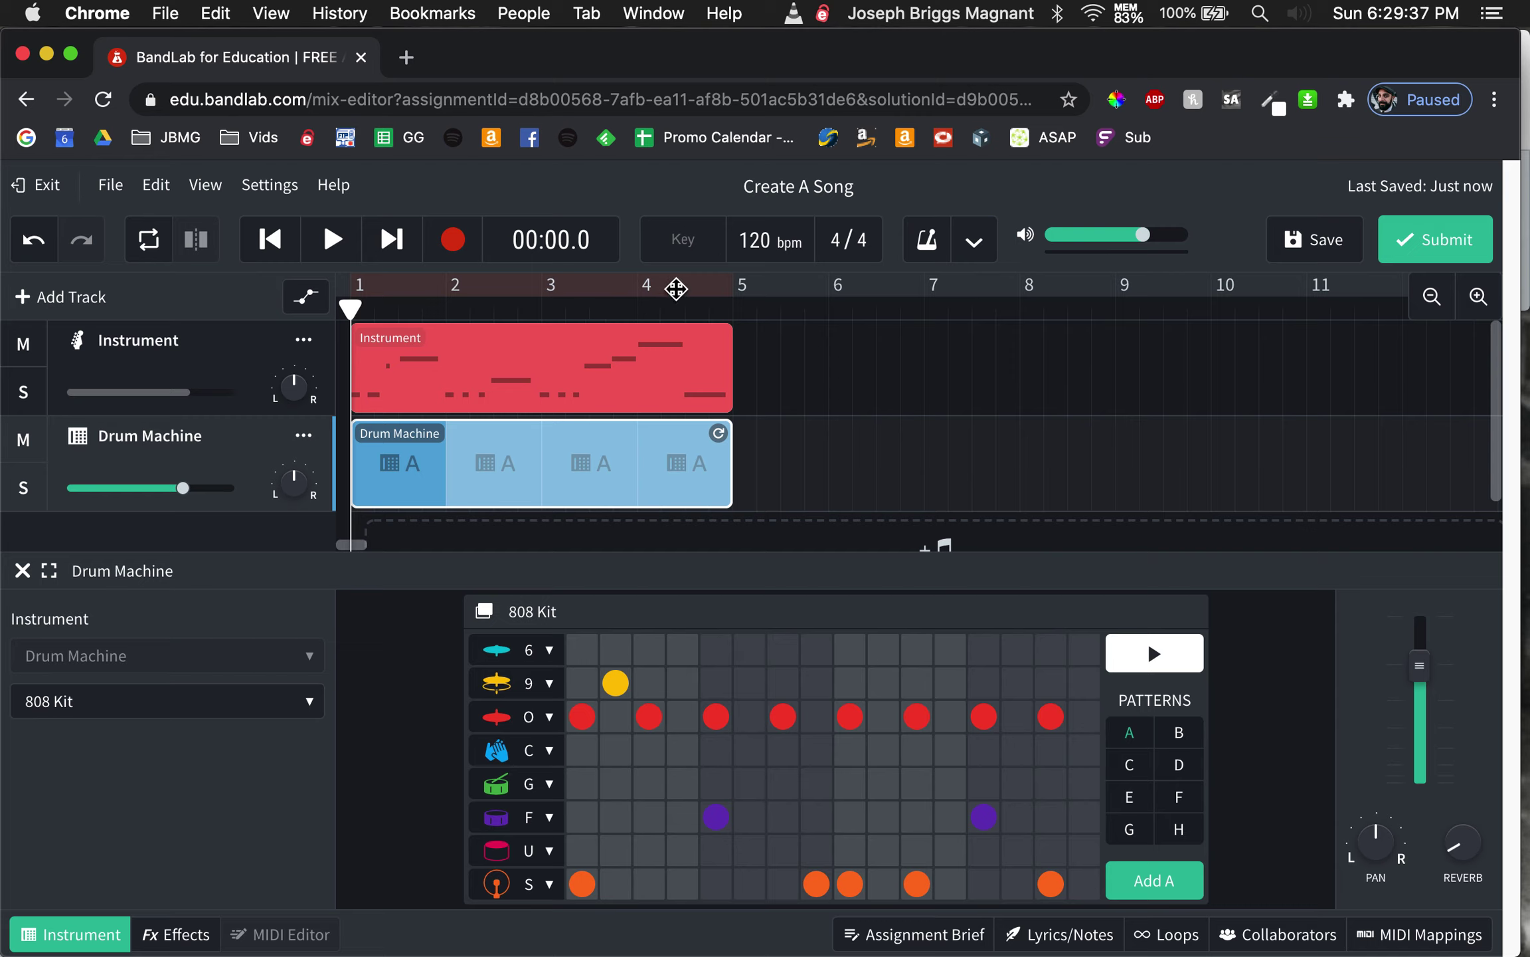
mouse_move(676, 287)
left_mouse_down()
mouse_move(855, 290)
mouse_move(454, 301)
mouse_move(666, 308)
mouse_move(315, 301)
left_mouse_up()
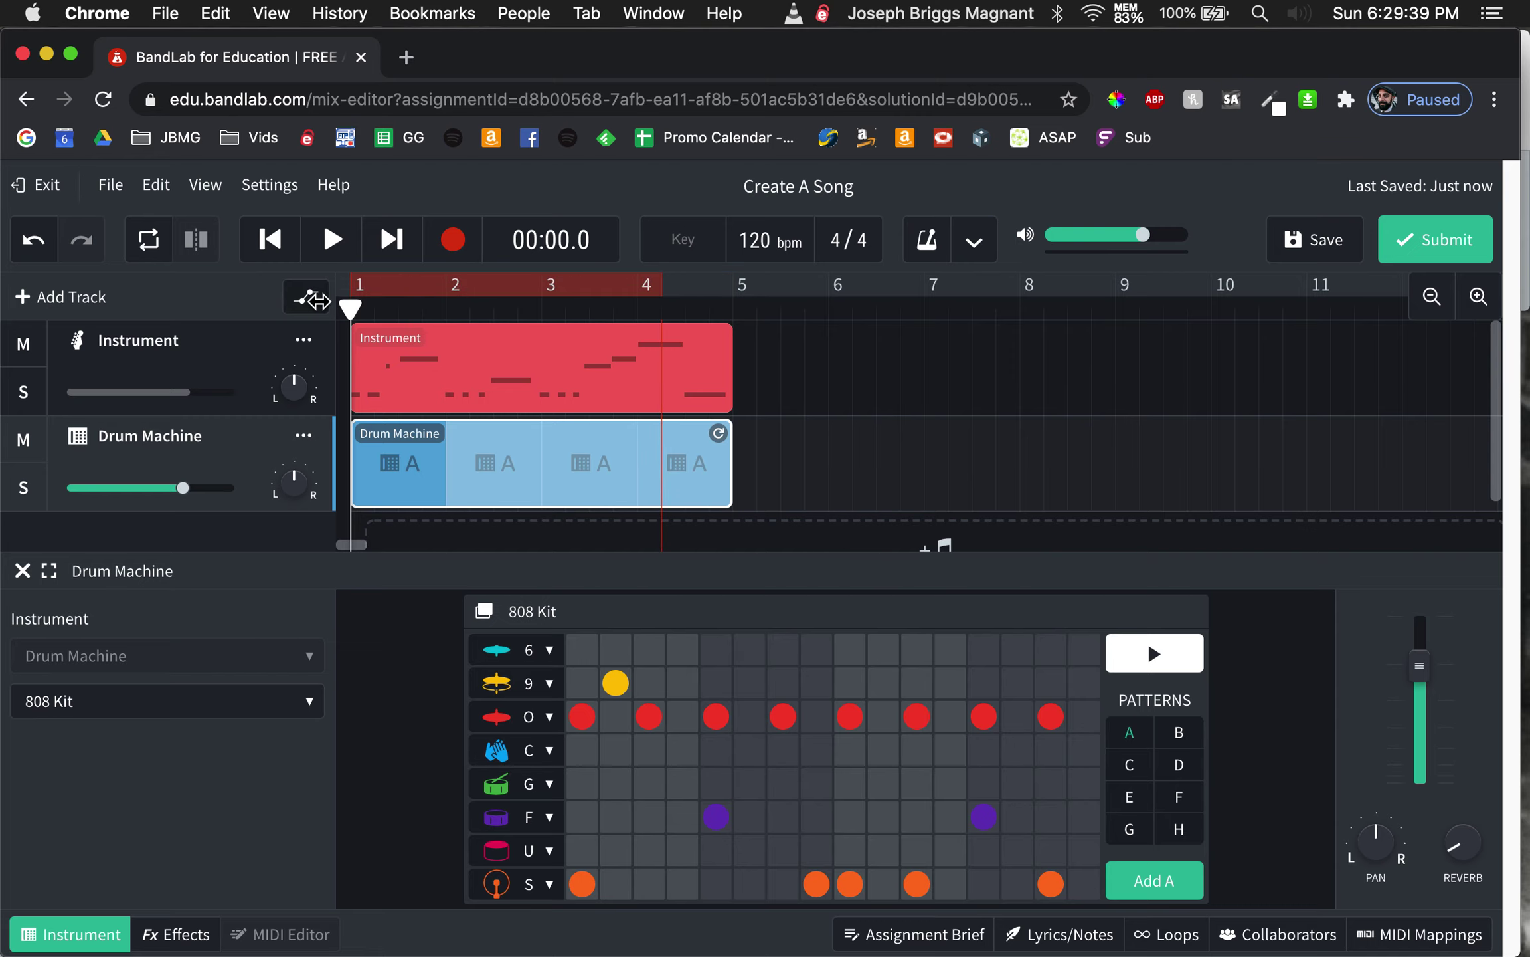
Step: Loop bars 1–5 and clear the yellow row 9 step and all red row O steps
left_click_drag(658, 286, 735, 283)
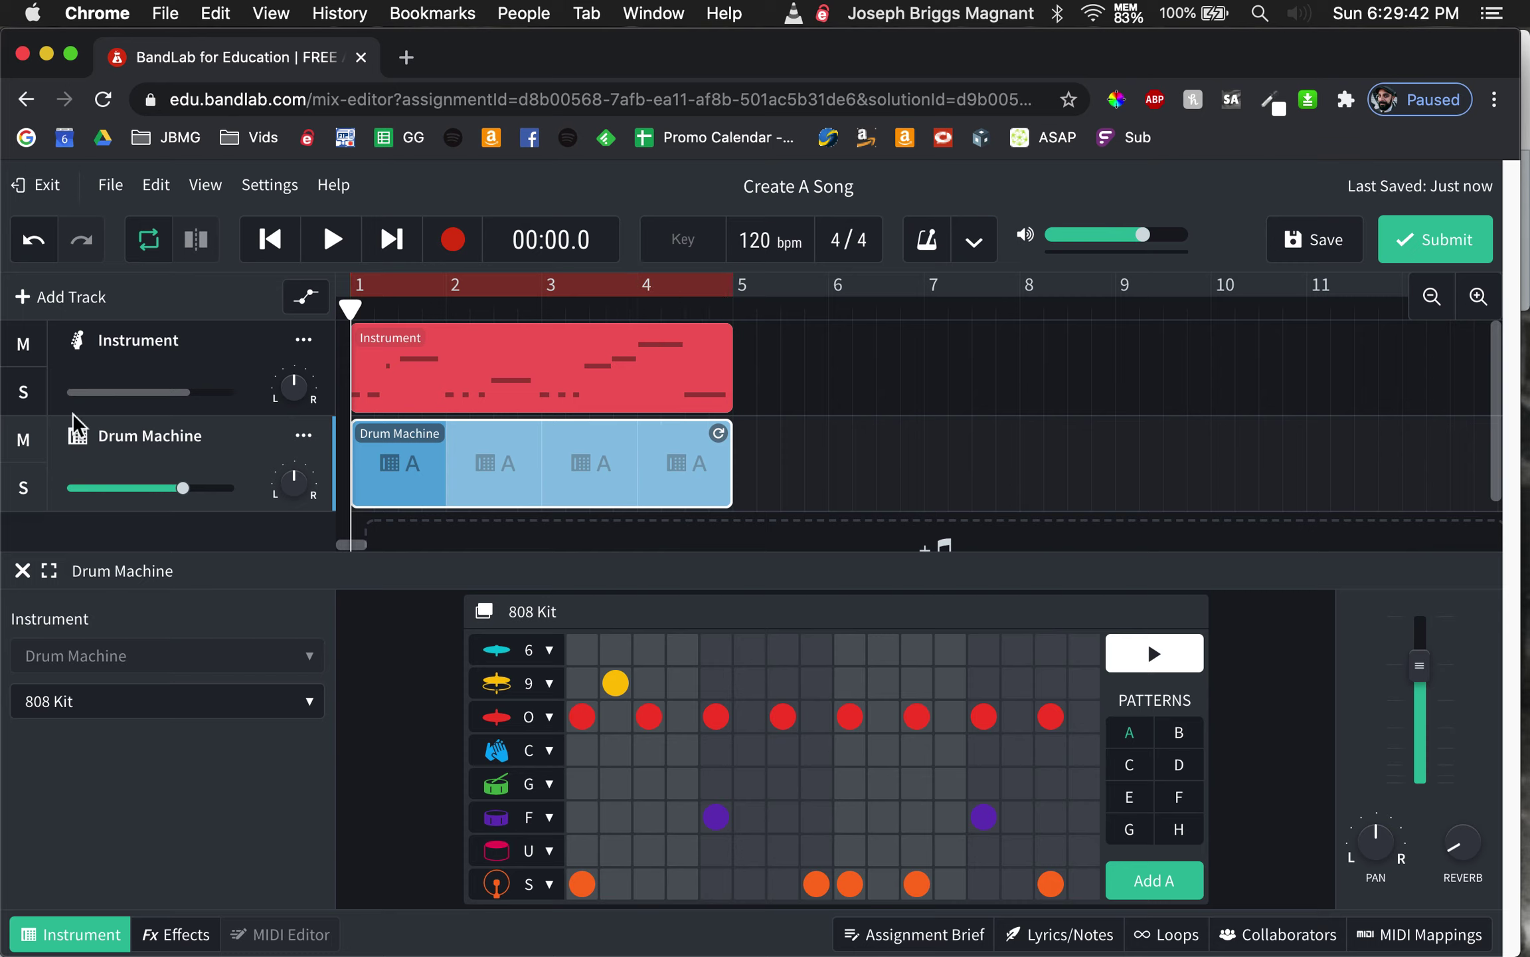
left_click(615, 683)
left_click(585, 716)
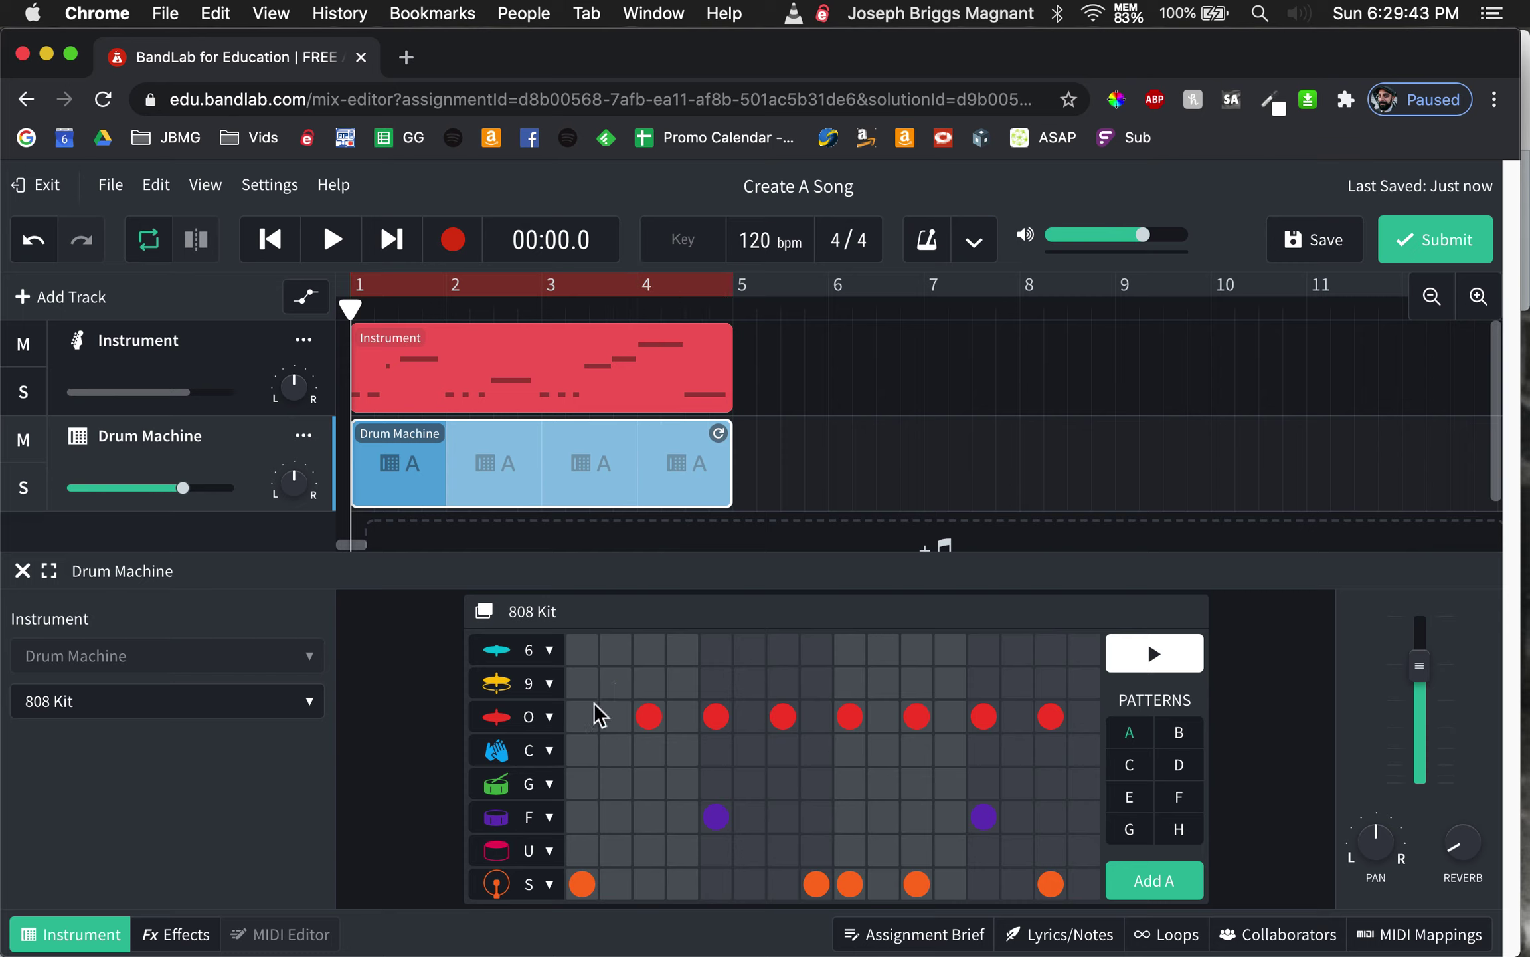
left_click(616, 717)
left_click(649, 716)
left_click(984, 716)
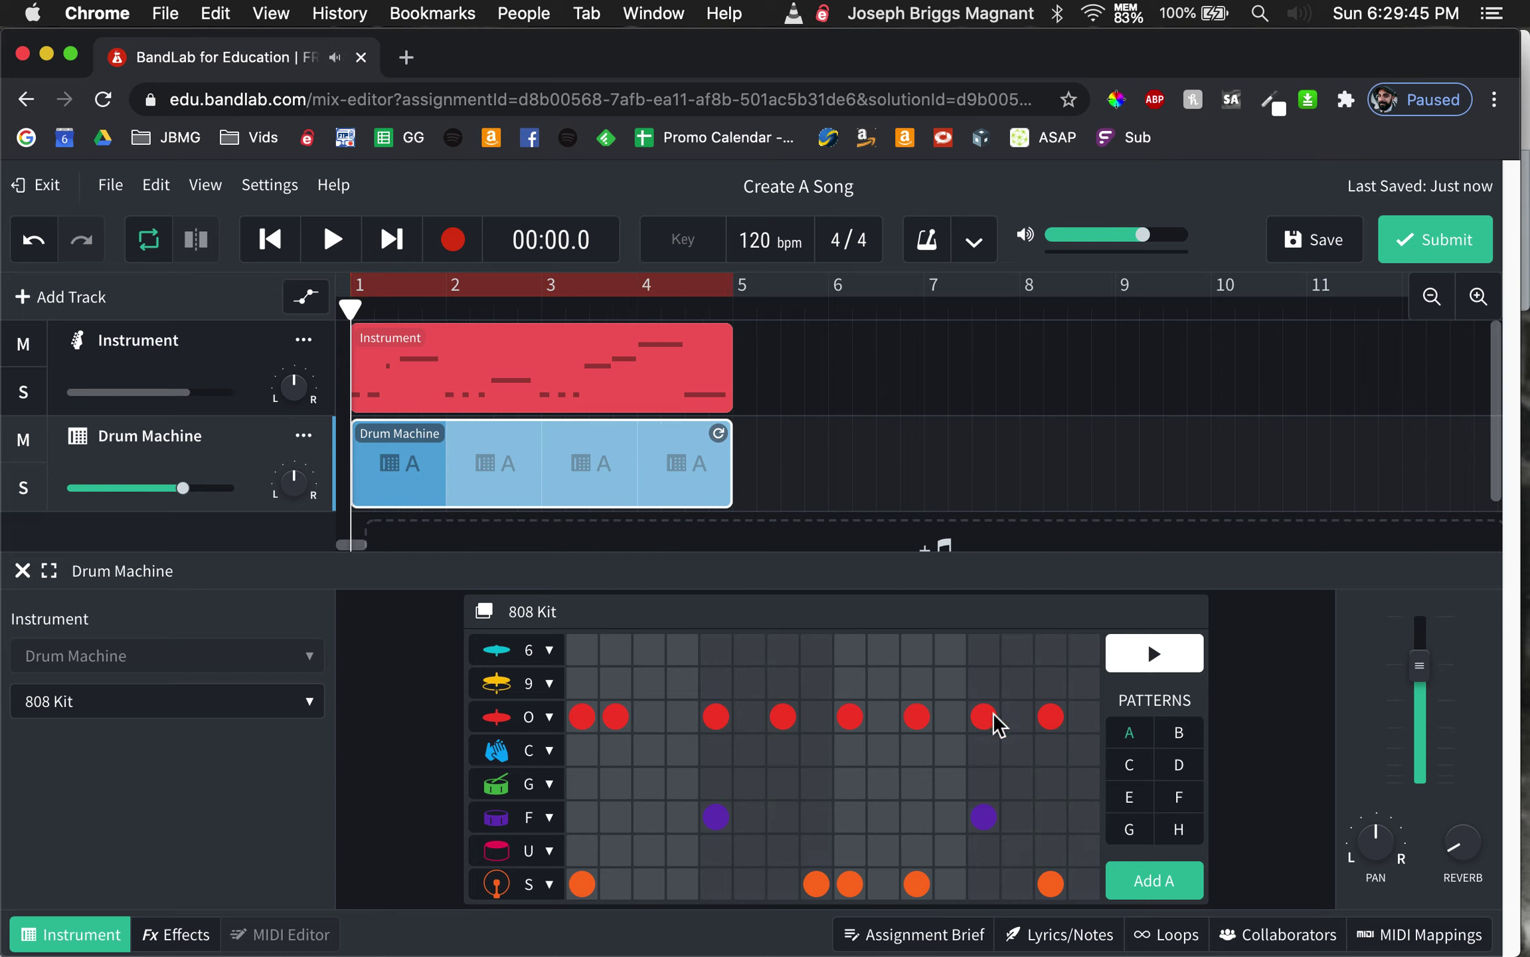
left_click_drag(1048, 724, 608, 728)
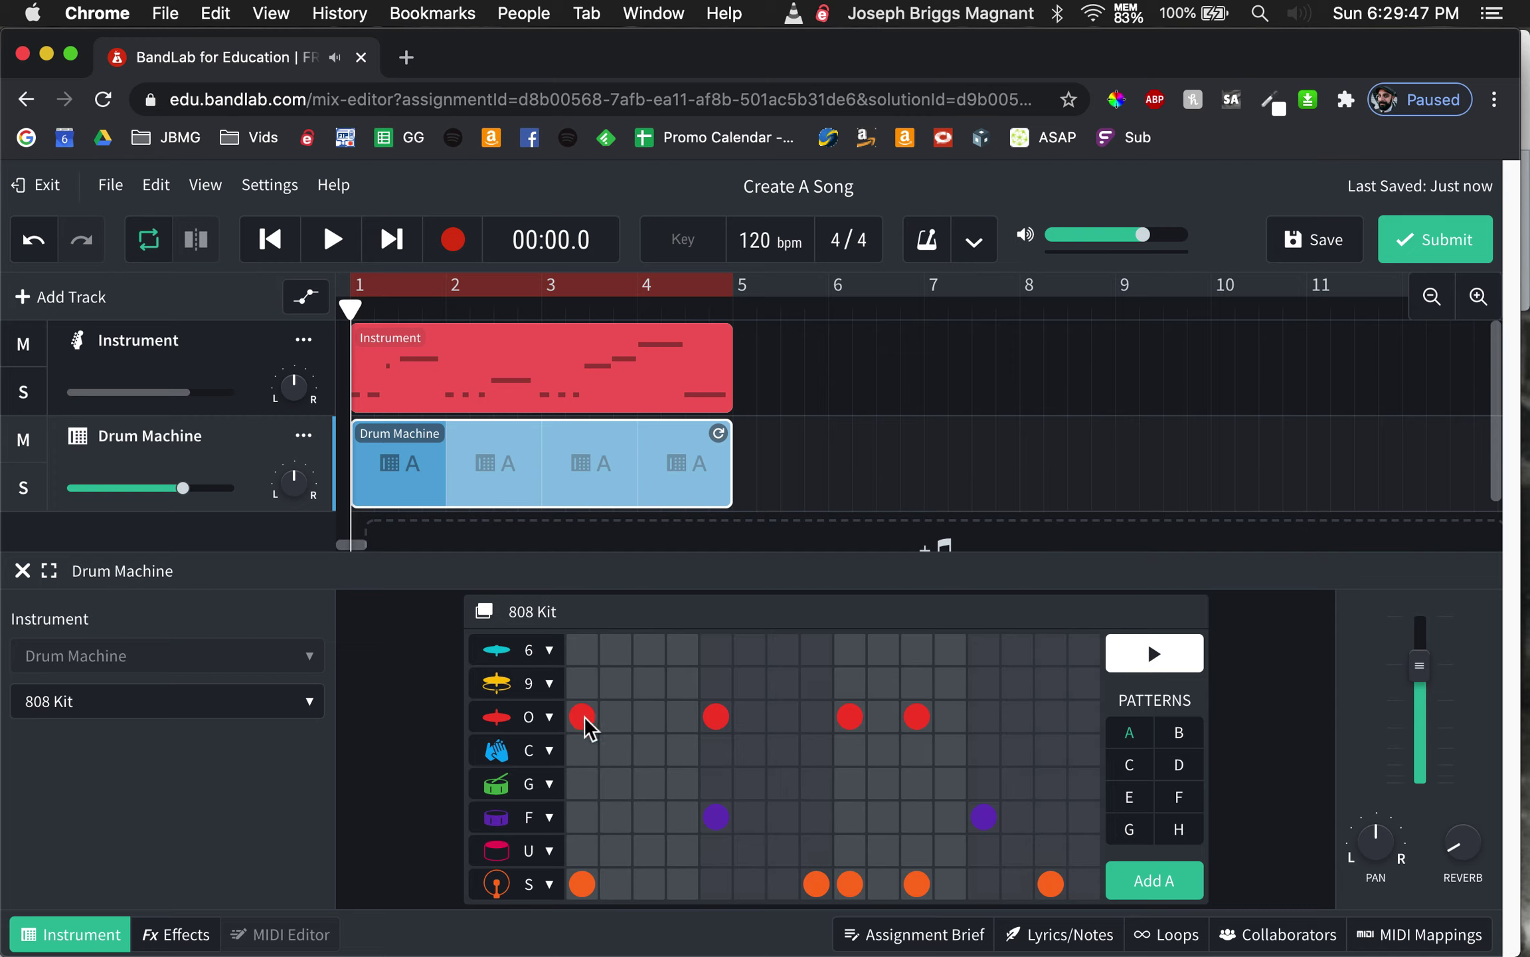
left_click(714, 721)
left_click(849, 721)
left_click(918, 722)
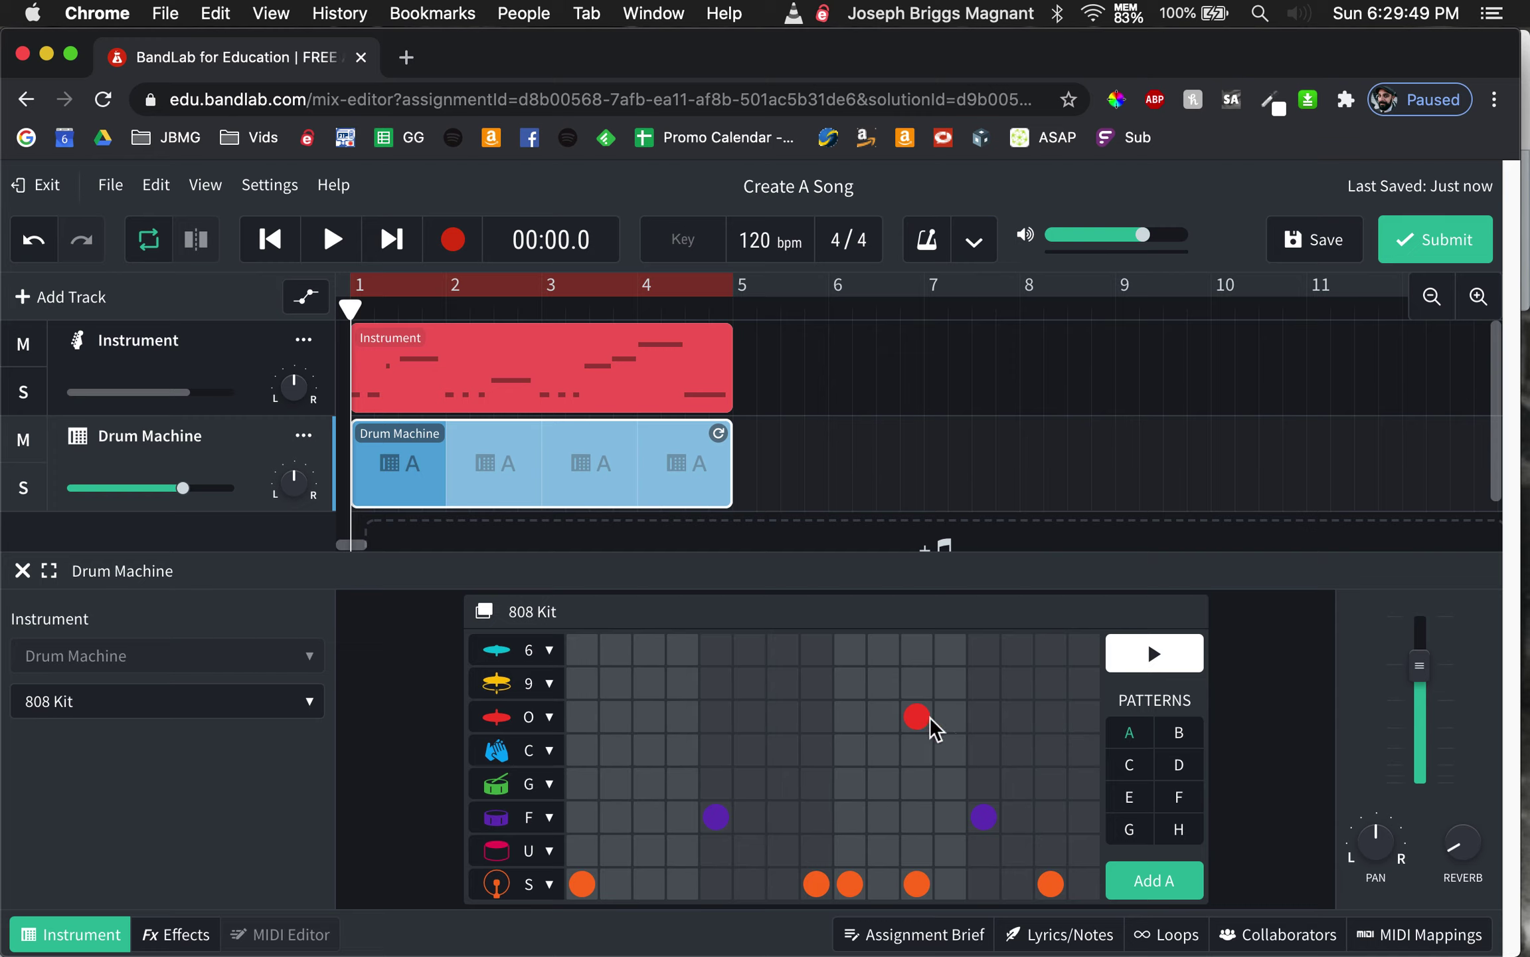
Step: Clear the orange row S steps and the purple row F steps at 5 and 13
left_click(1048, 883)
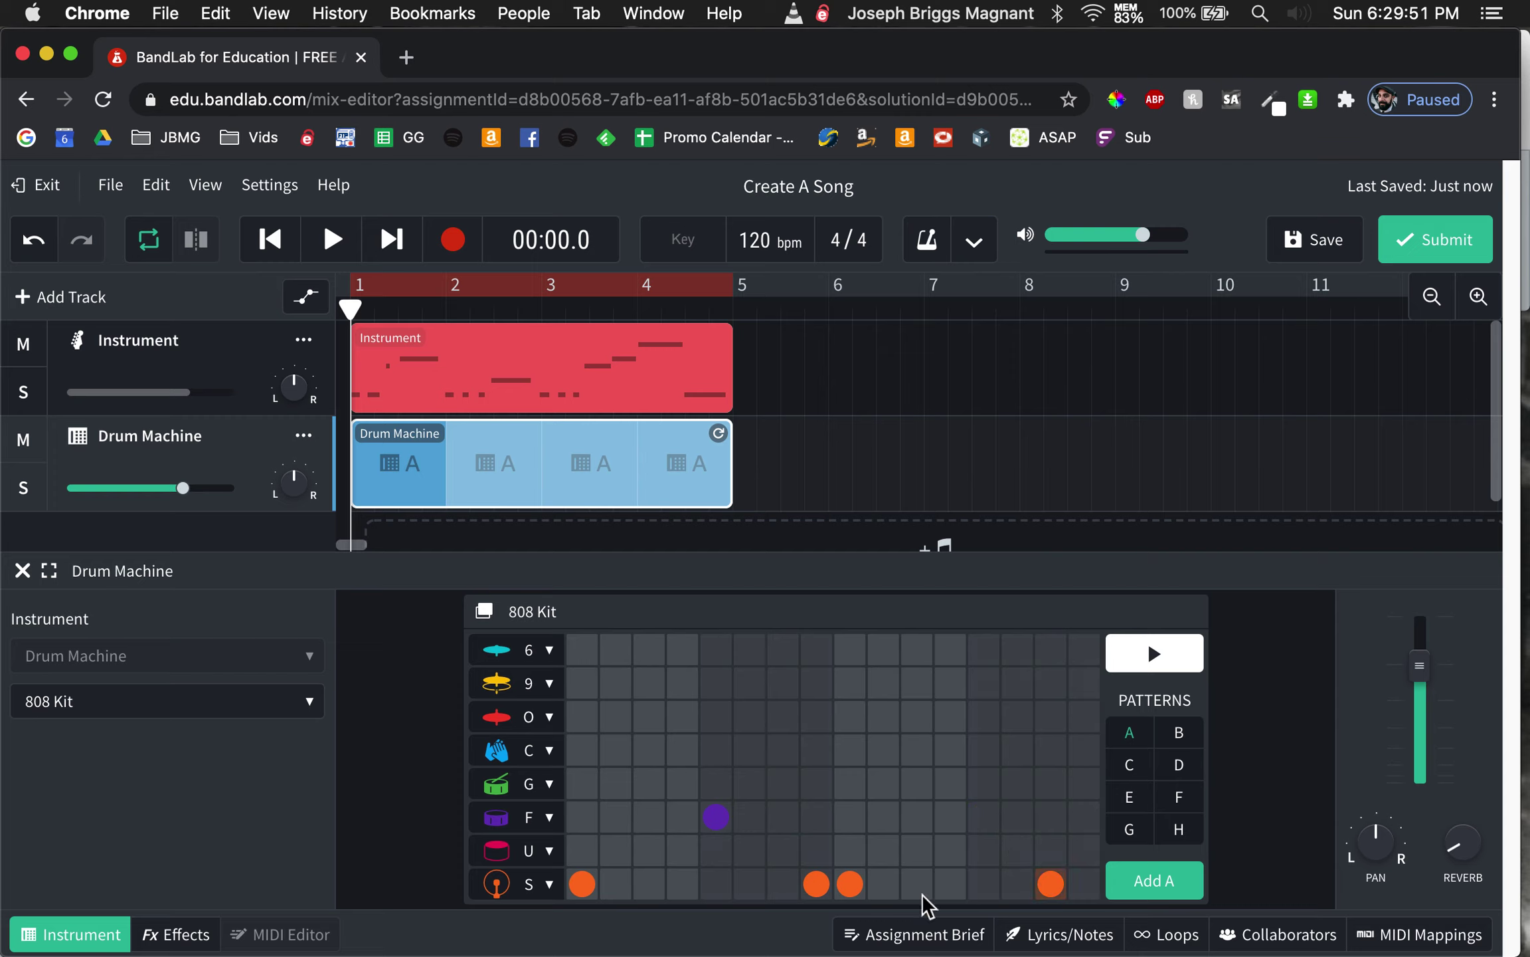
left_click(849, 885)
left_click(816, 885)
left_click(726, 823)
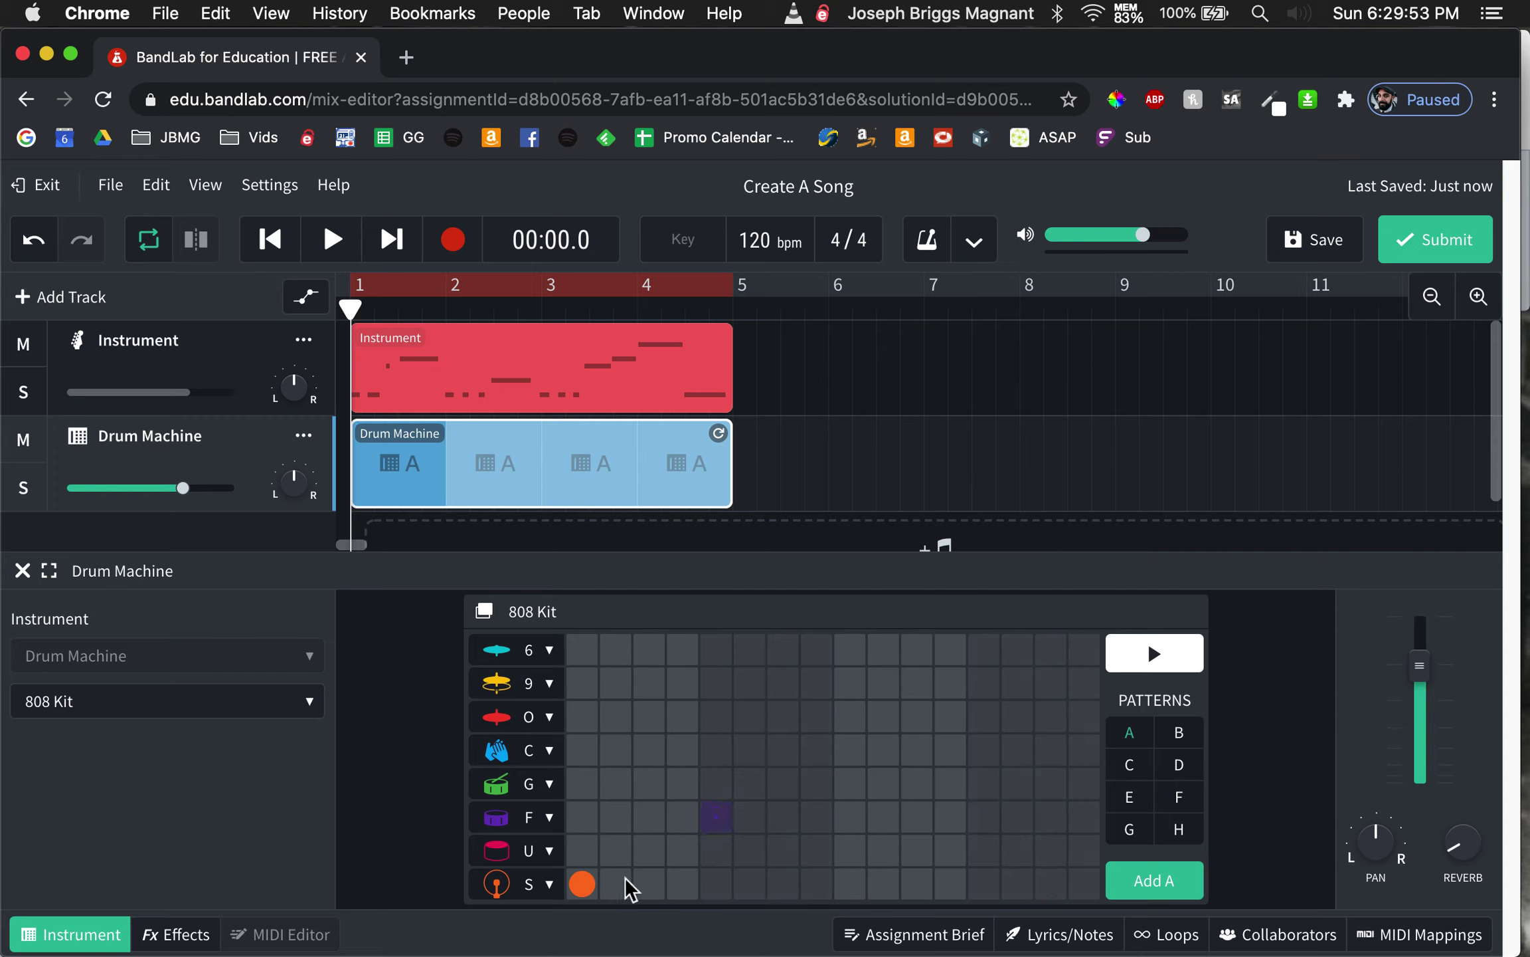
Step: Preview the empty drum pattern and play the whole song from the start
key("space")
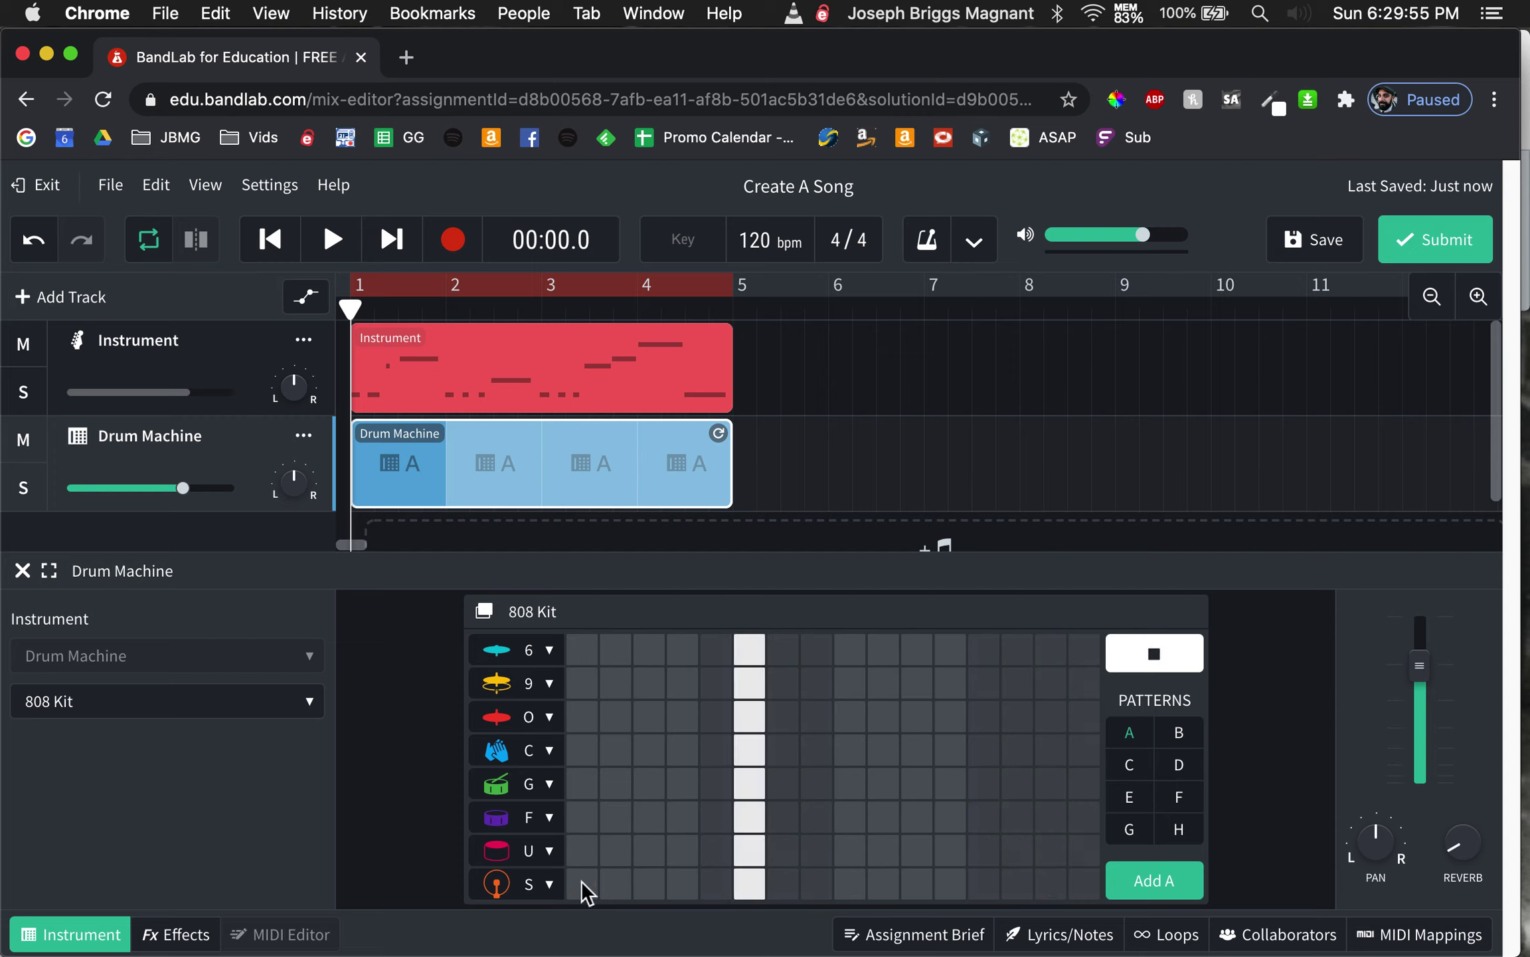
key("space")
left_click(829, 540)
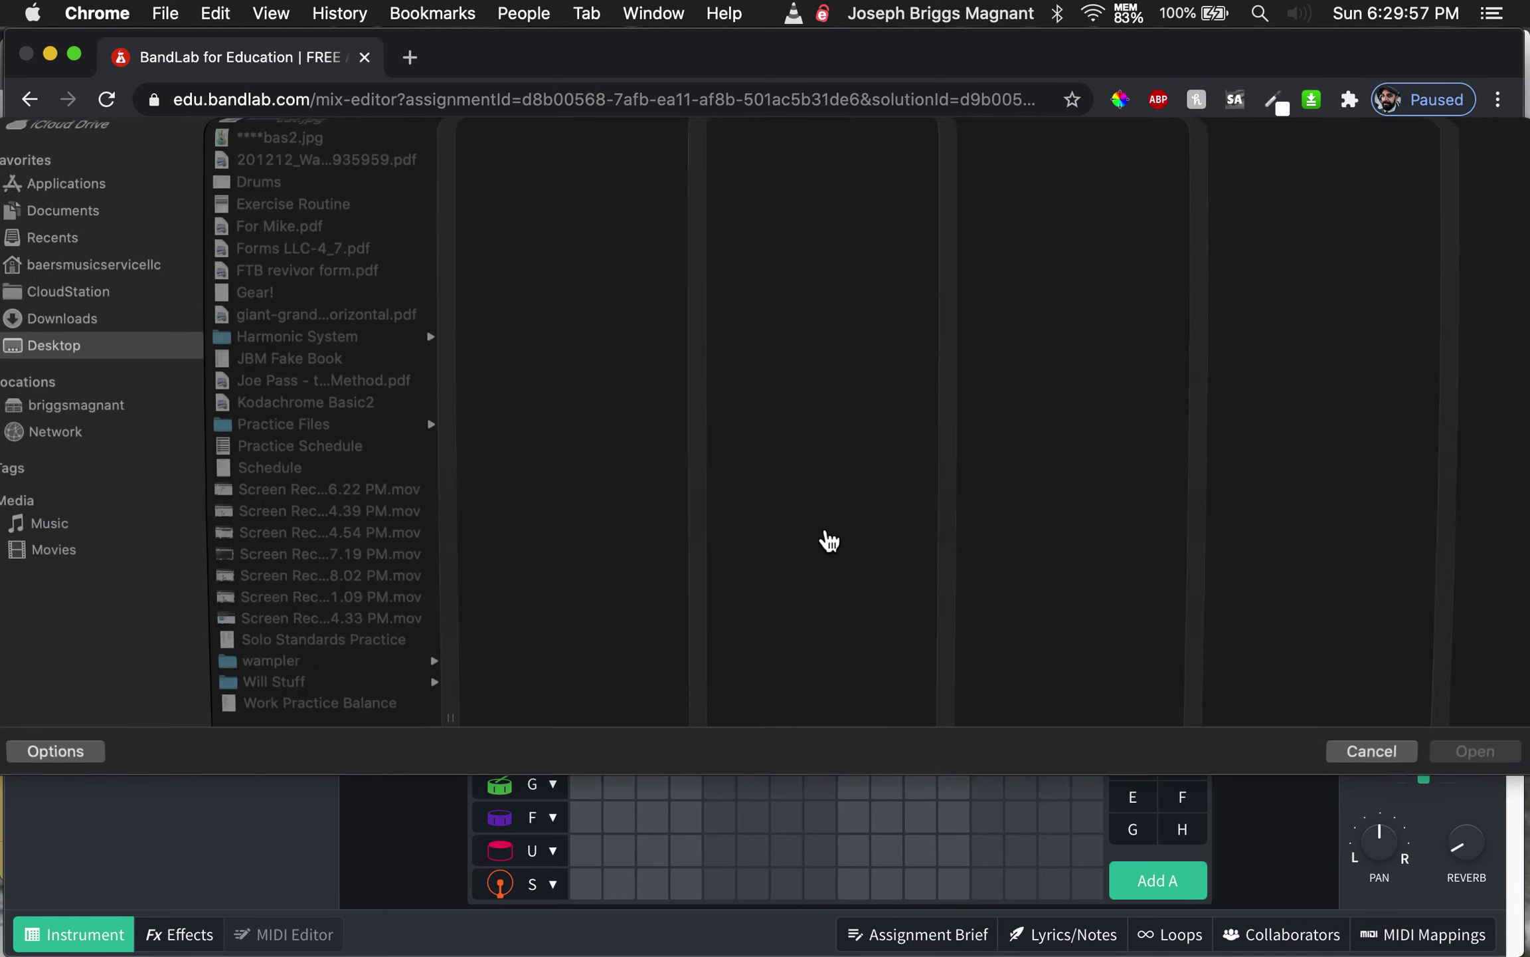
left_click(1362, 830)
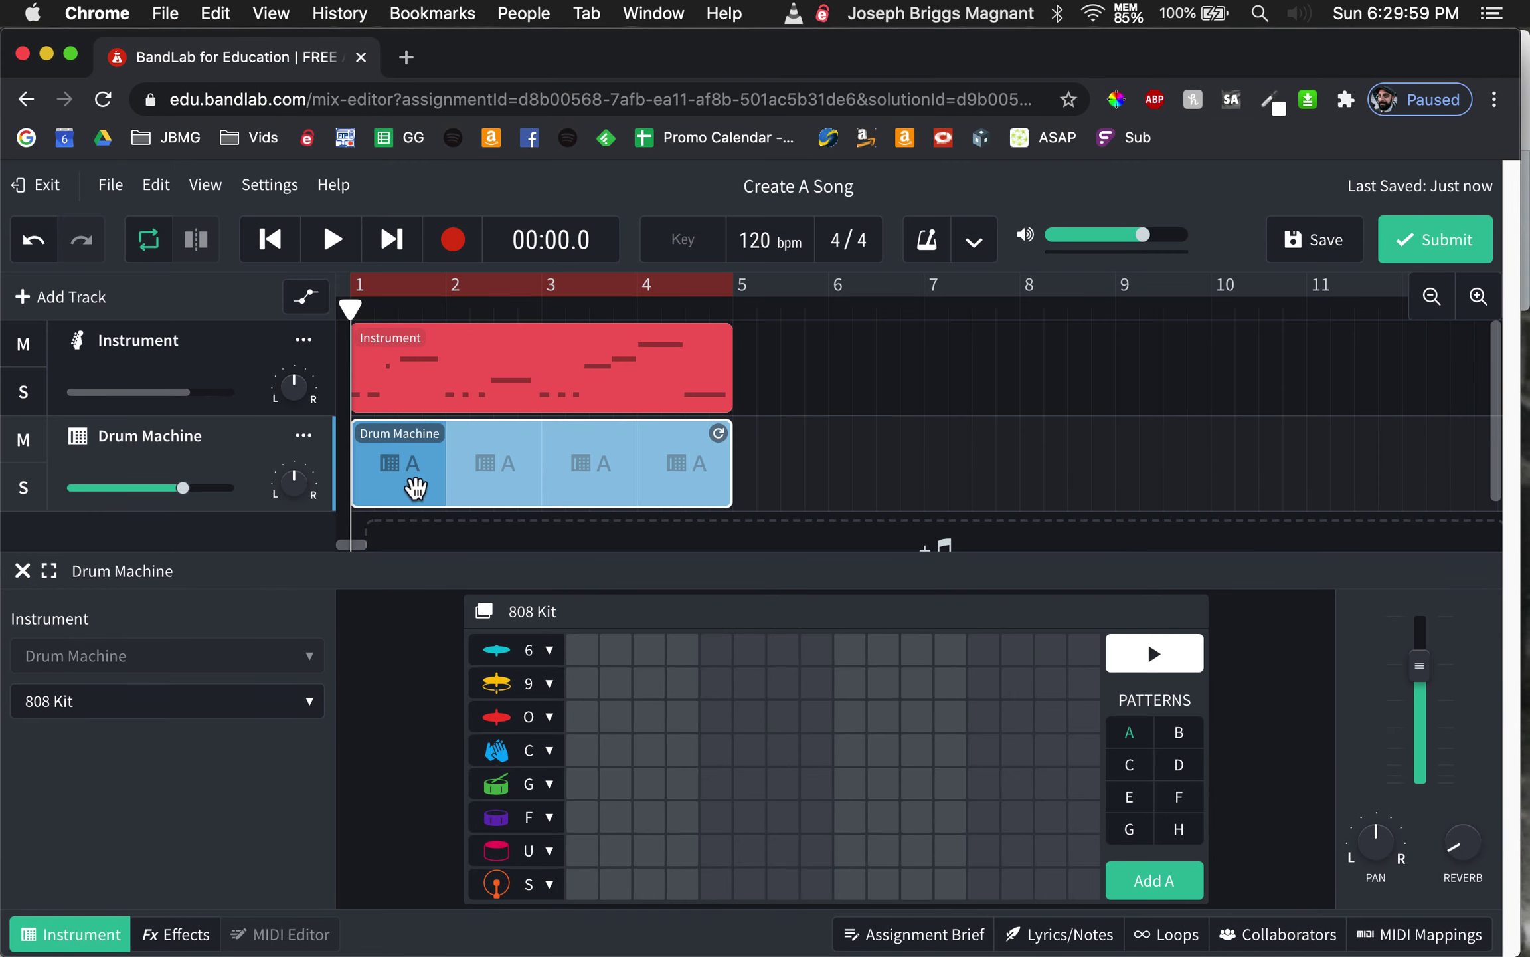
key("space")
key("space")
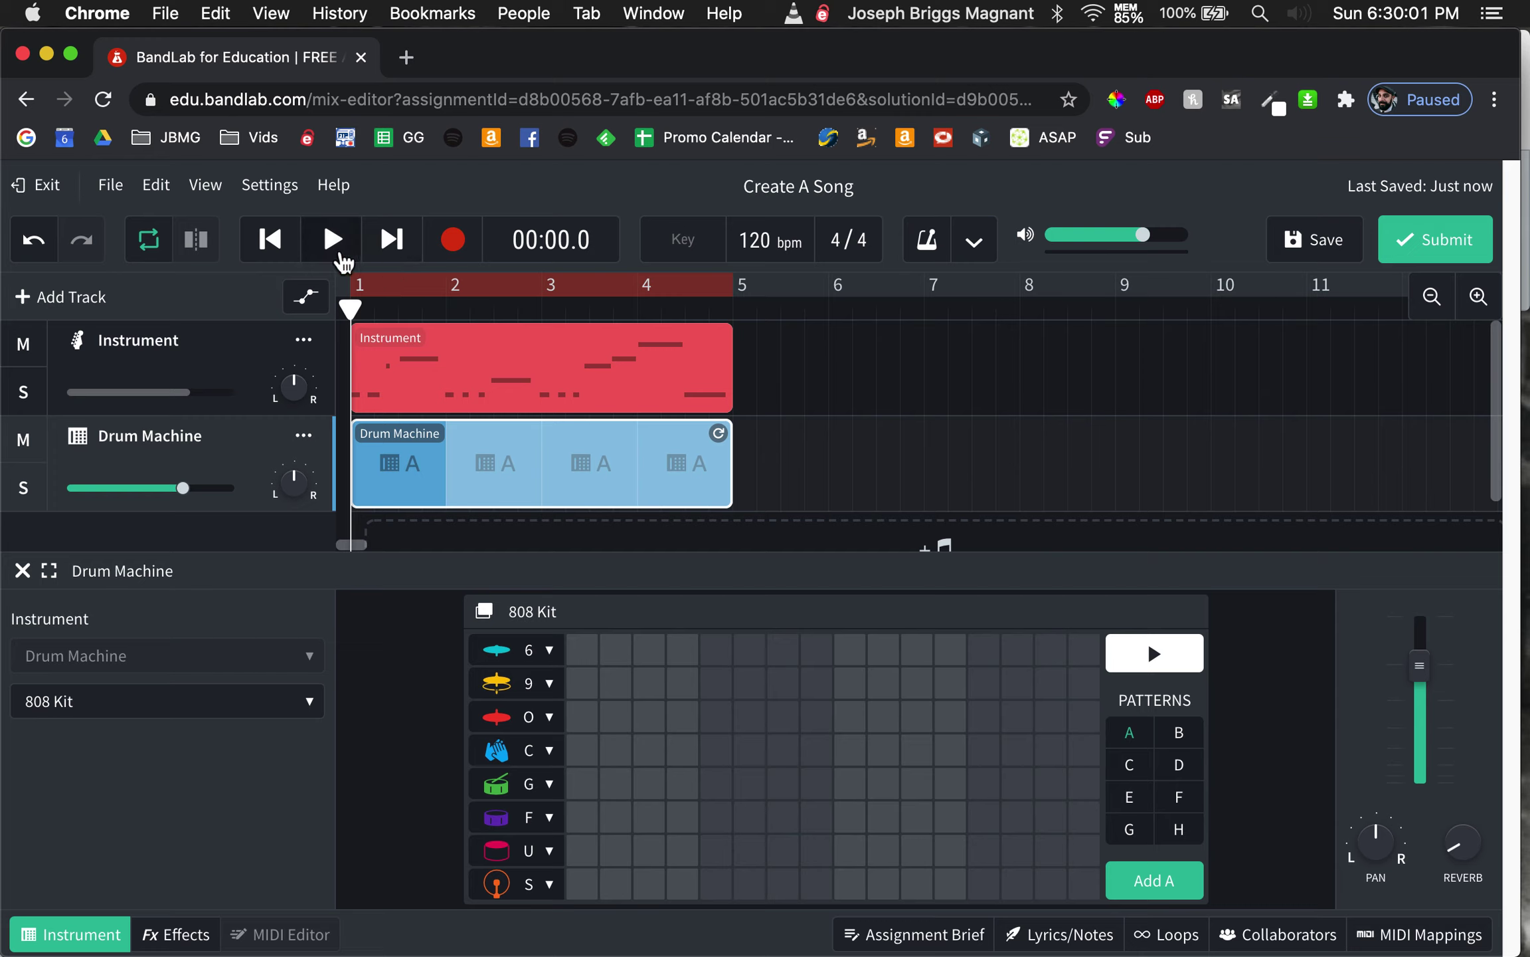
left_click(352, 255)
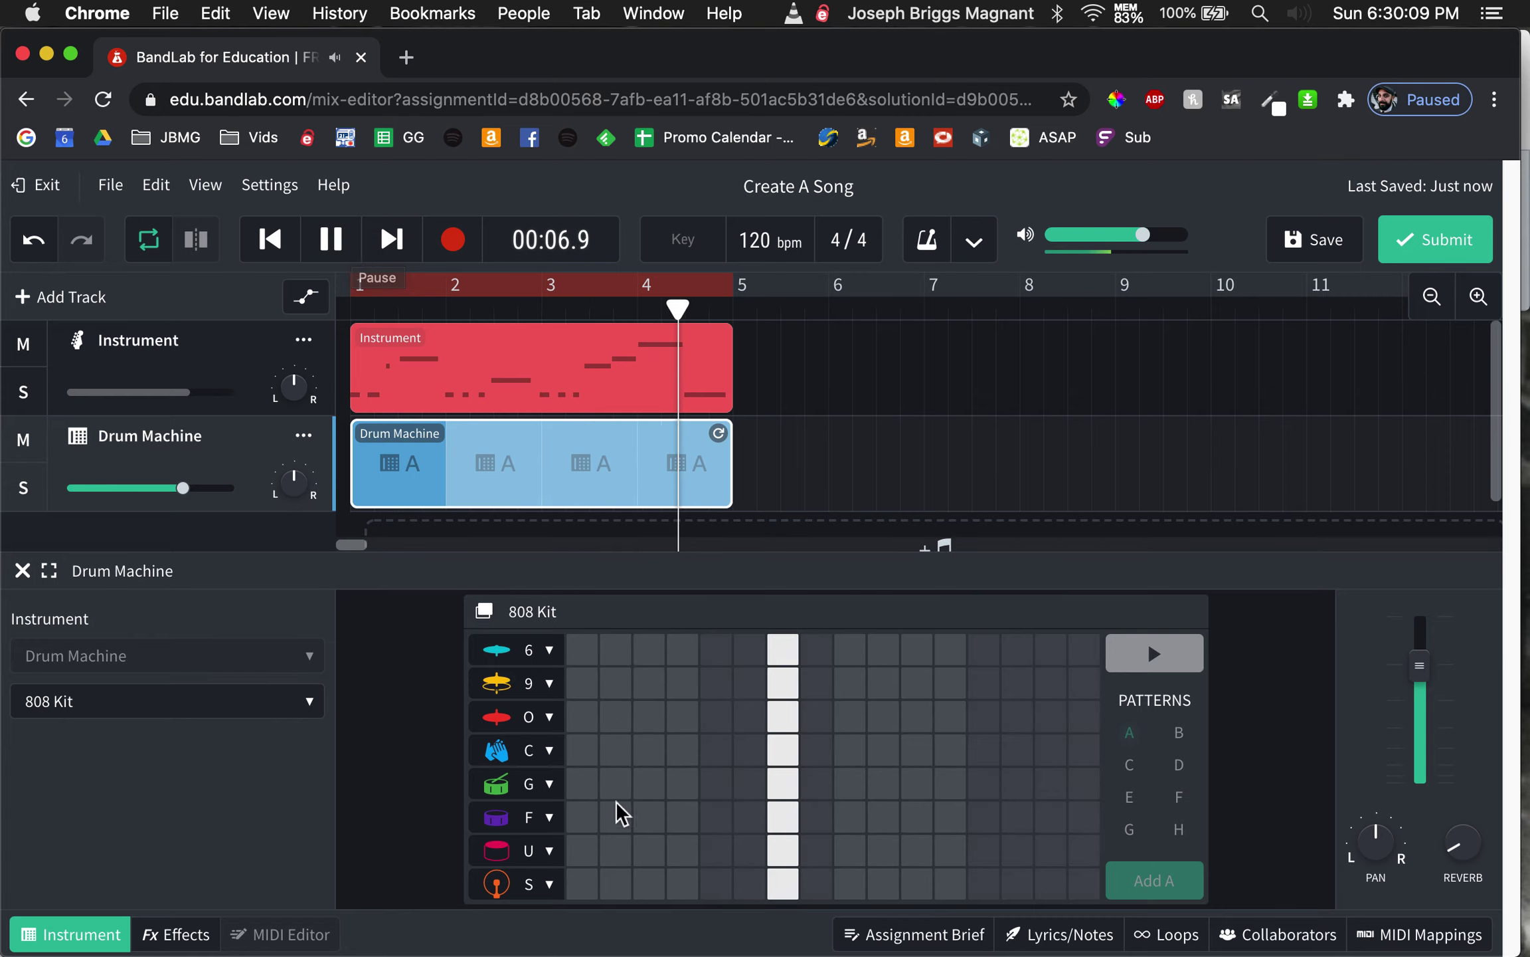
left_click(582, 883)
key("space")
key("space")
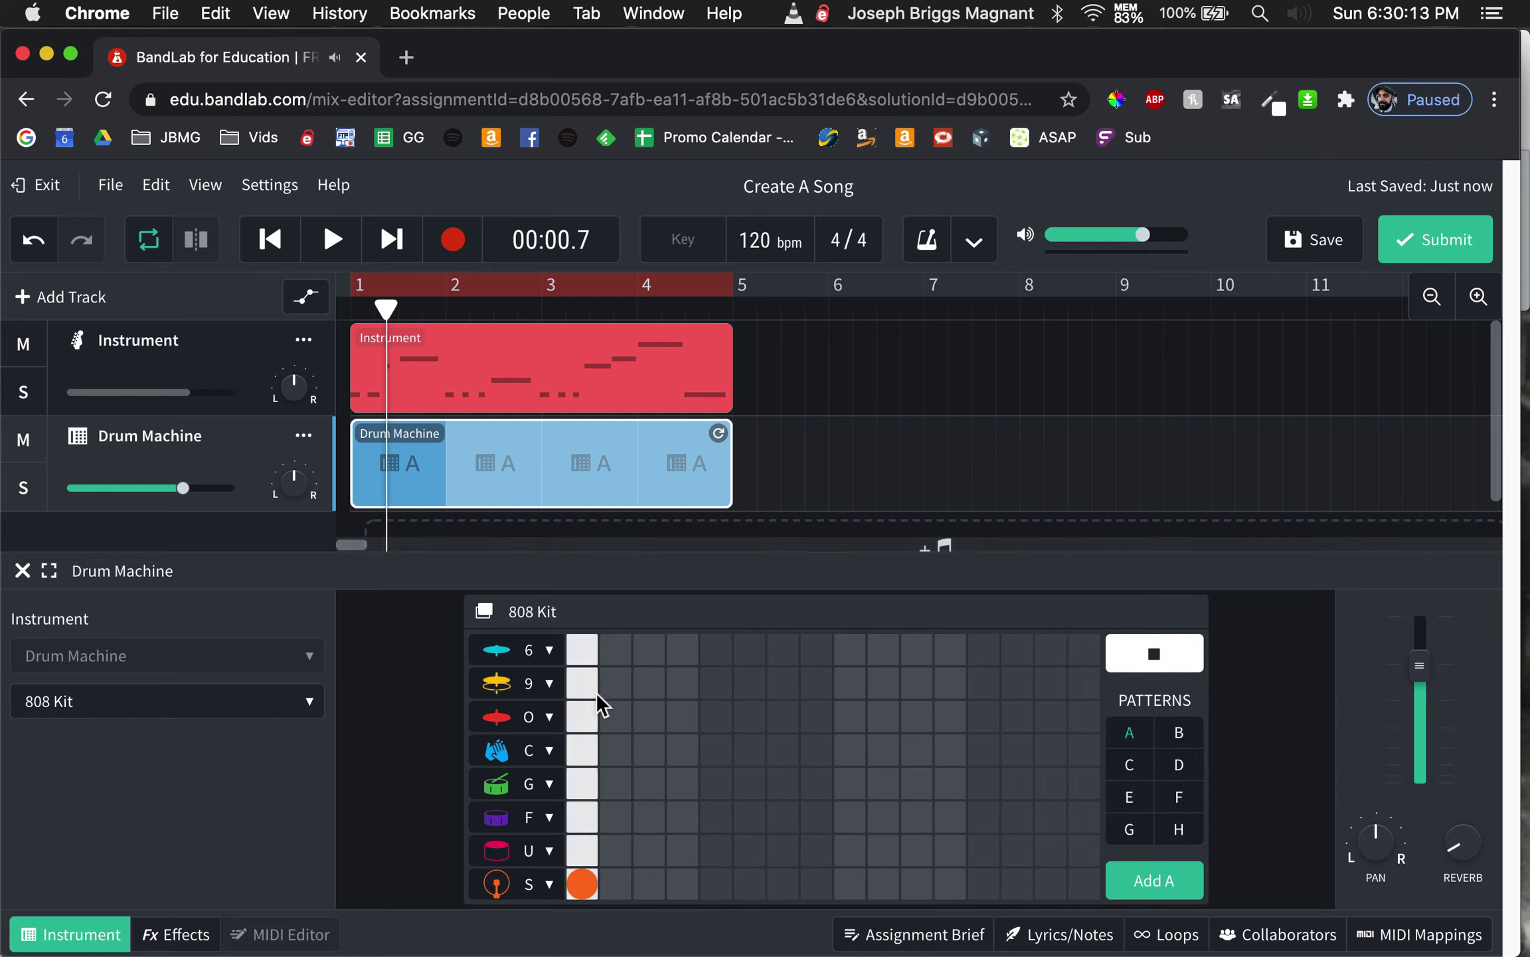
key("space")
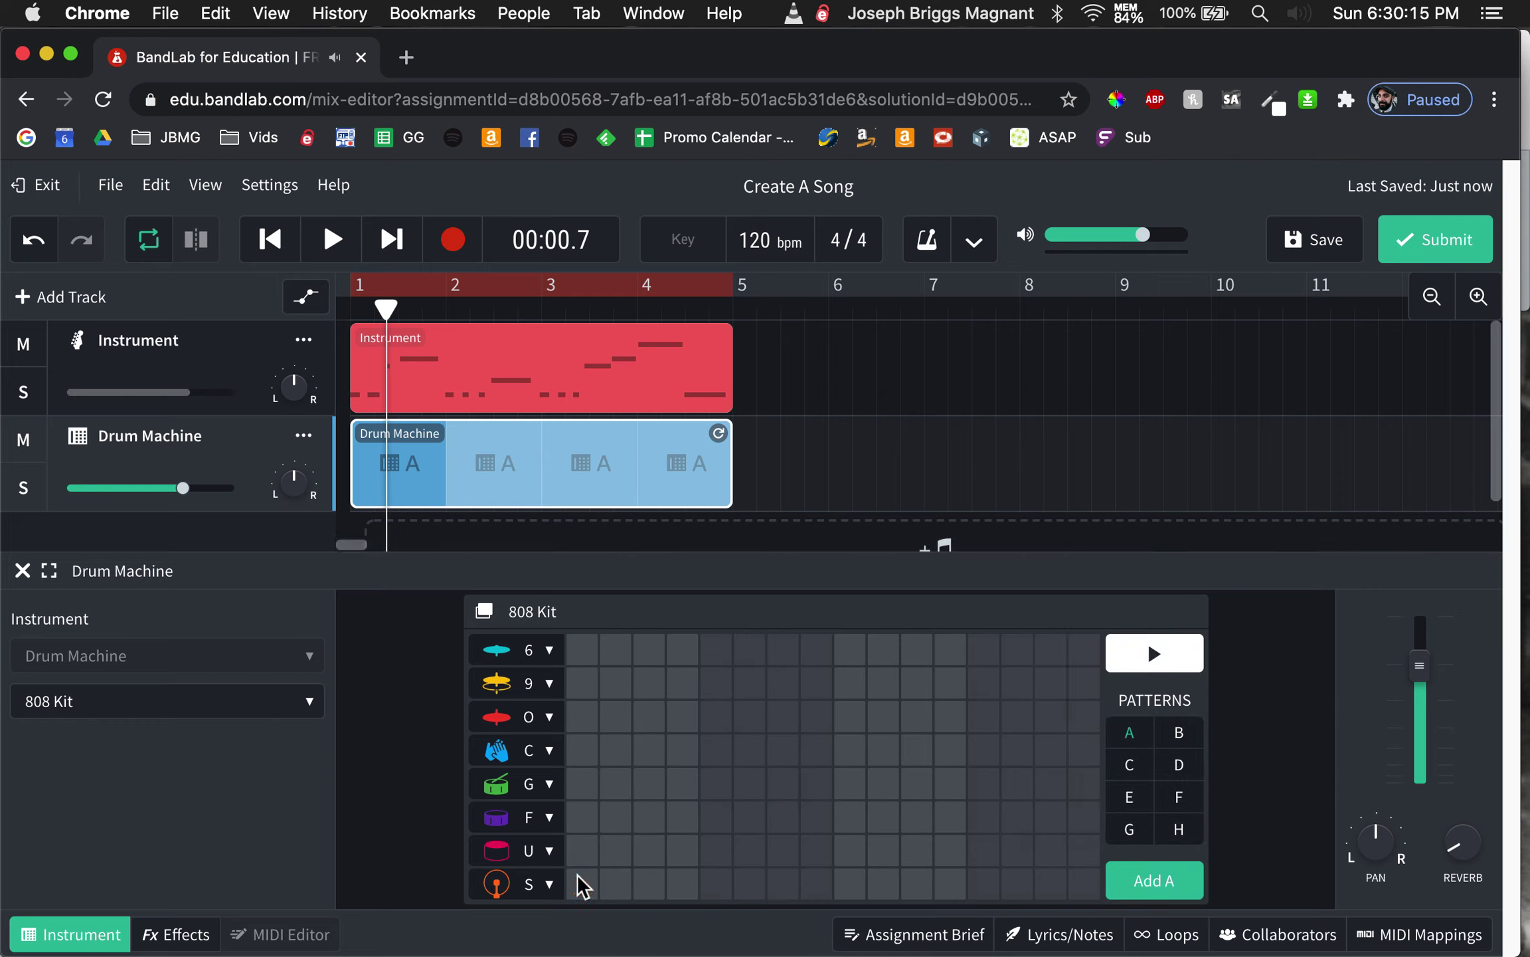
Step: Add F-row hits at steps 5 and 13, an S hit at 9, and odd-step O hits, then preview
left_click(718, 819)
left_click(854, 883)
left_click(985, 820)
left_click(585, 716)
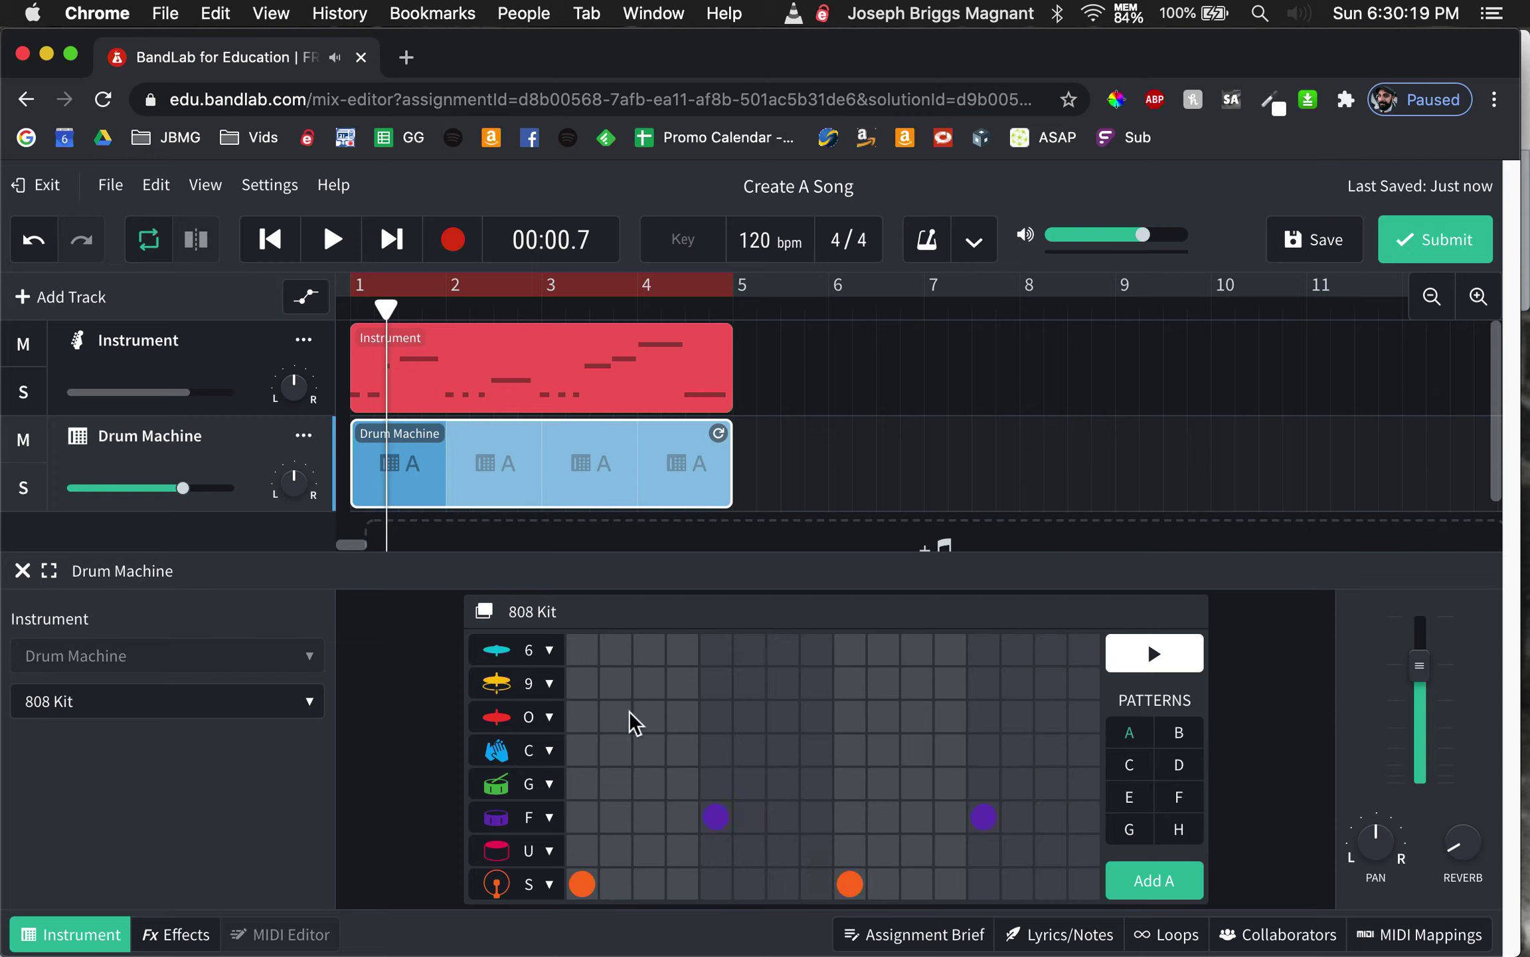
left_click(649, 717)
left_click(716, 716)
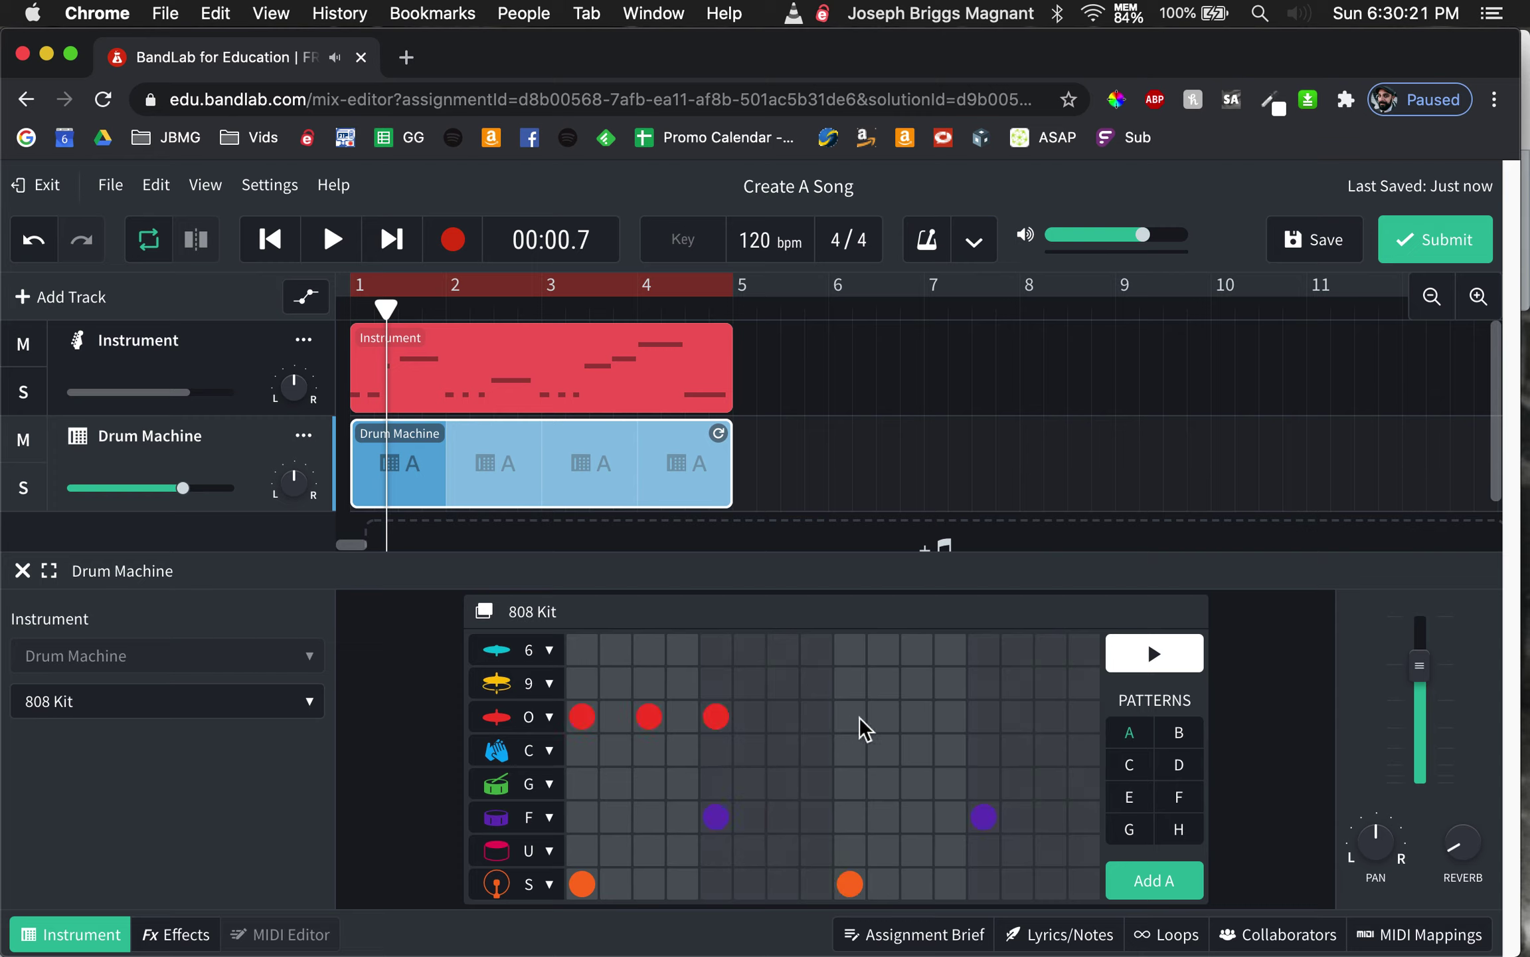
left_click(783, 716)
left_click(850, 716)
left_click(918, 716)
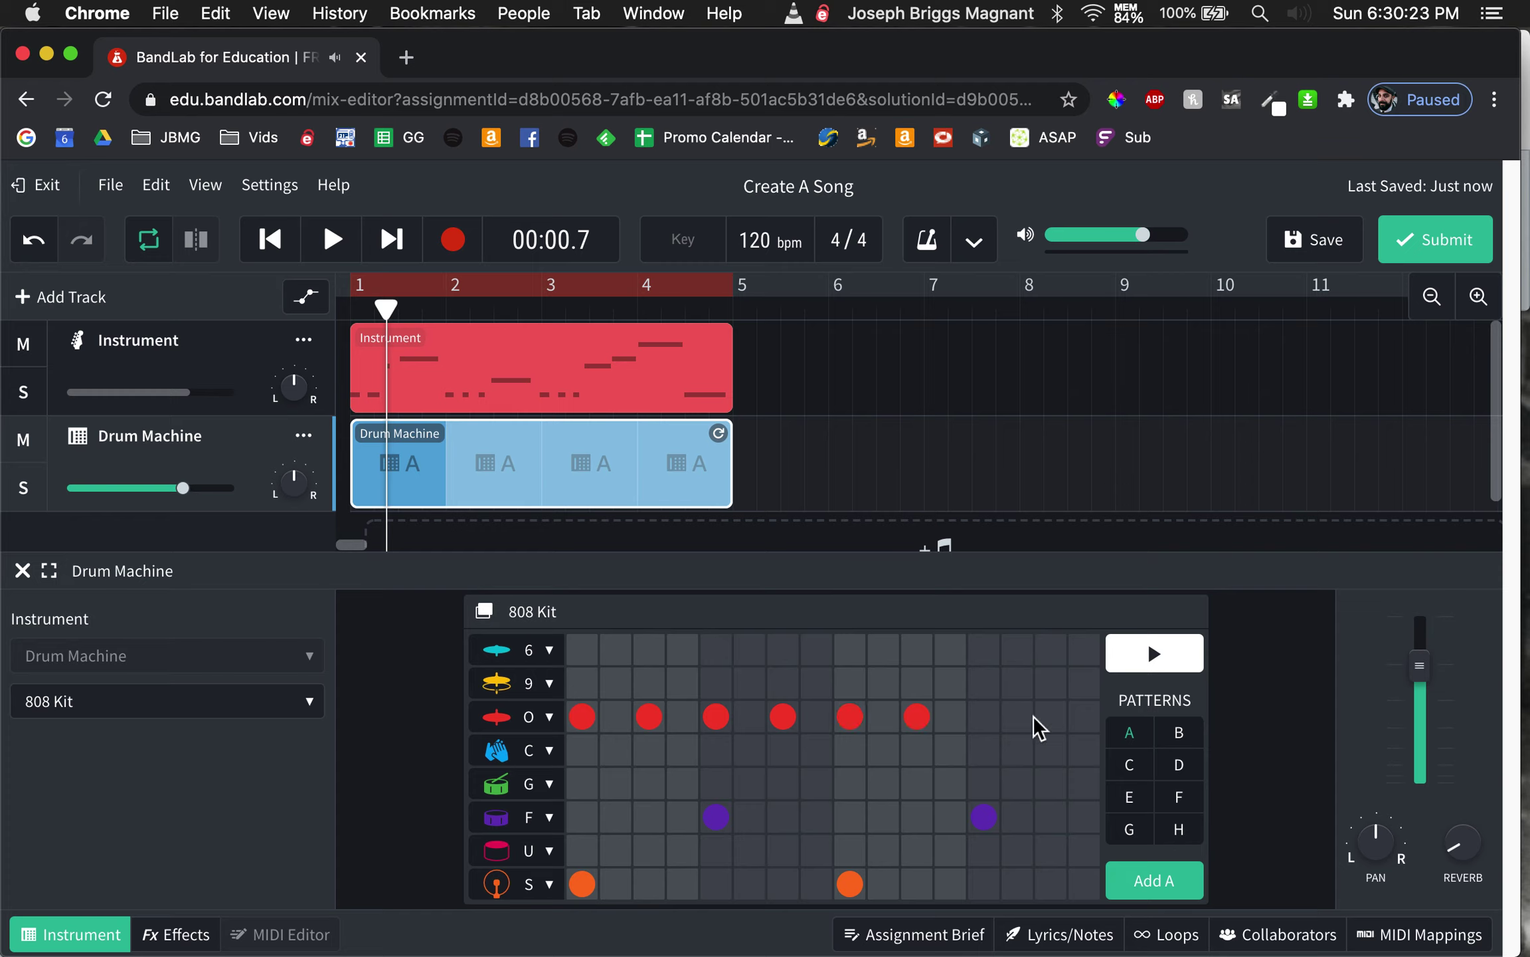
left_click(1018, 719)
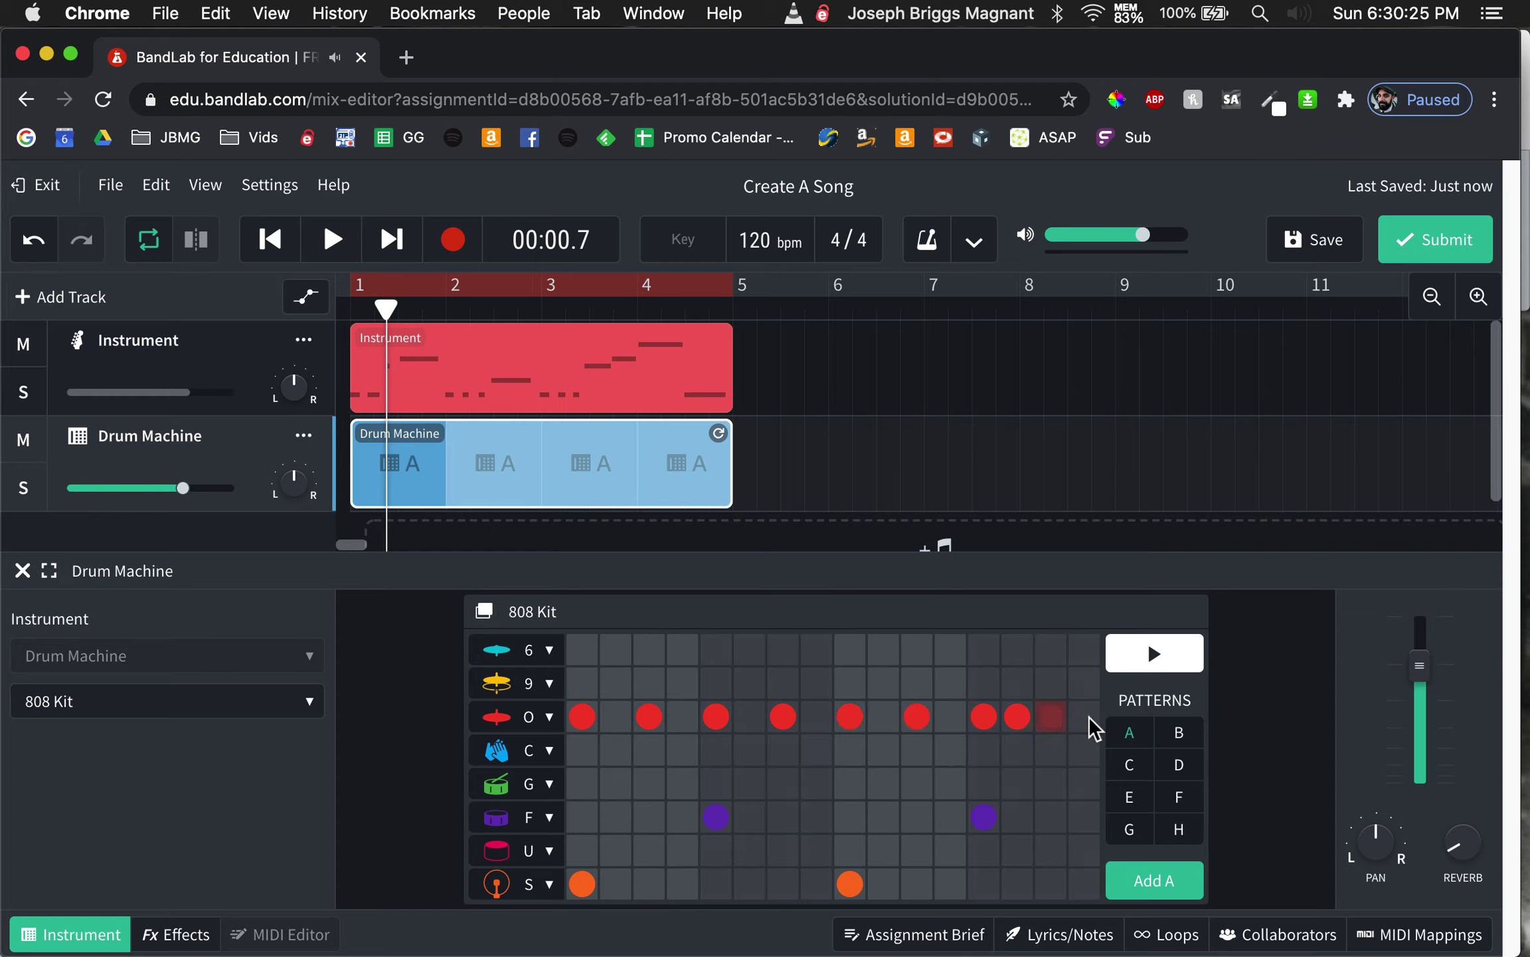
key("space")
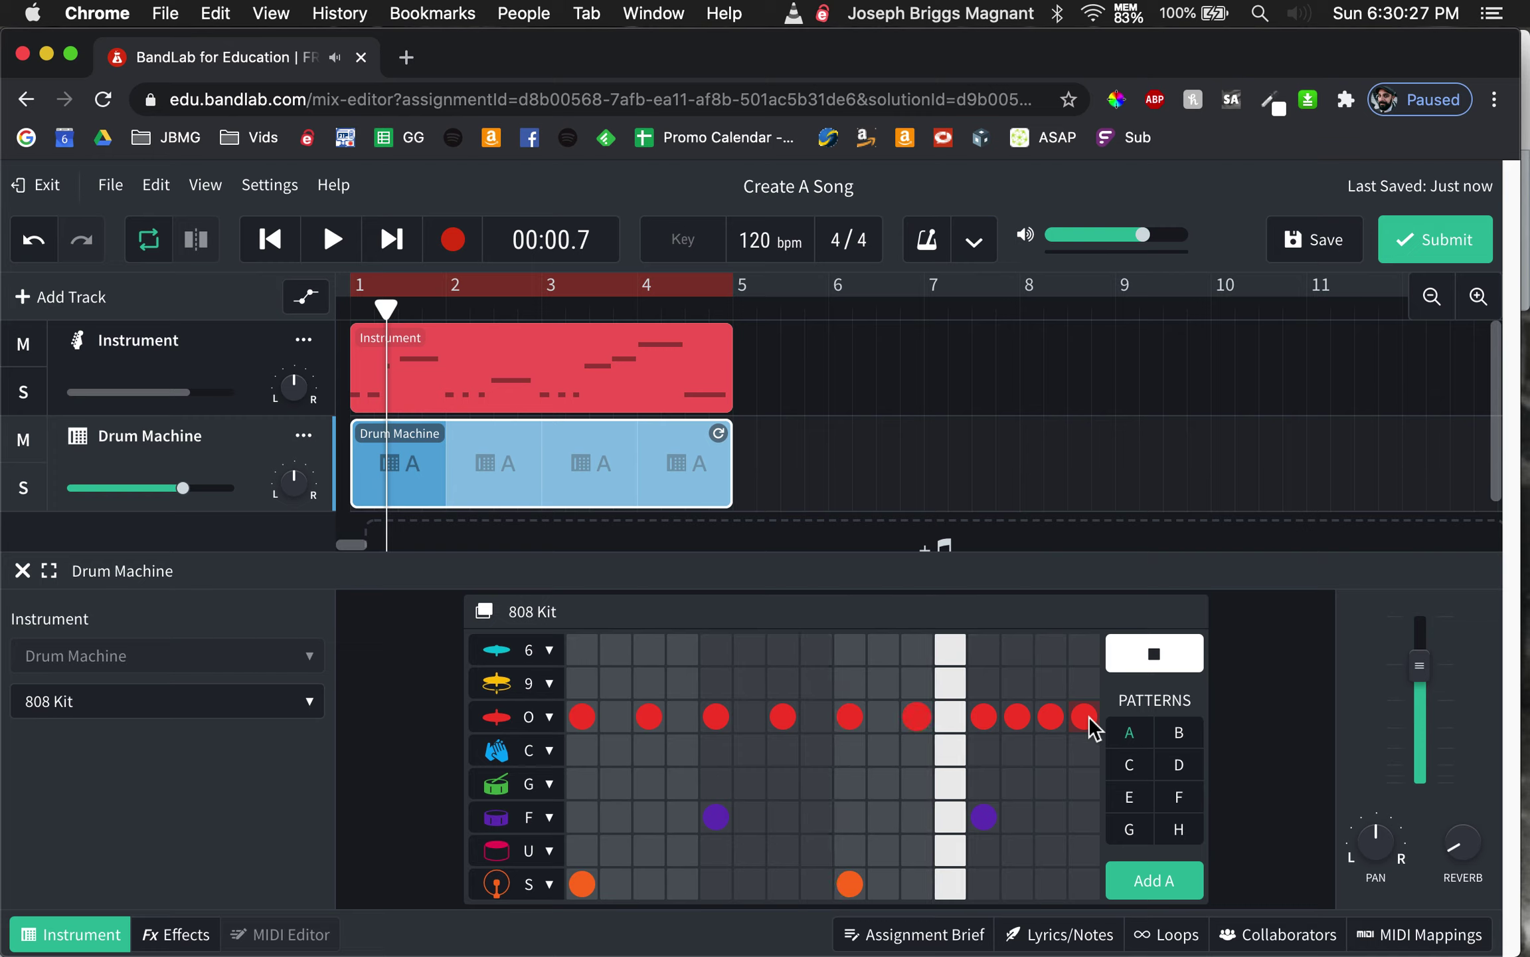
key("space")
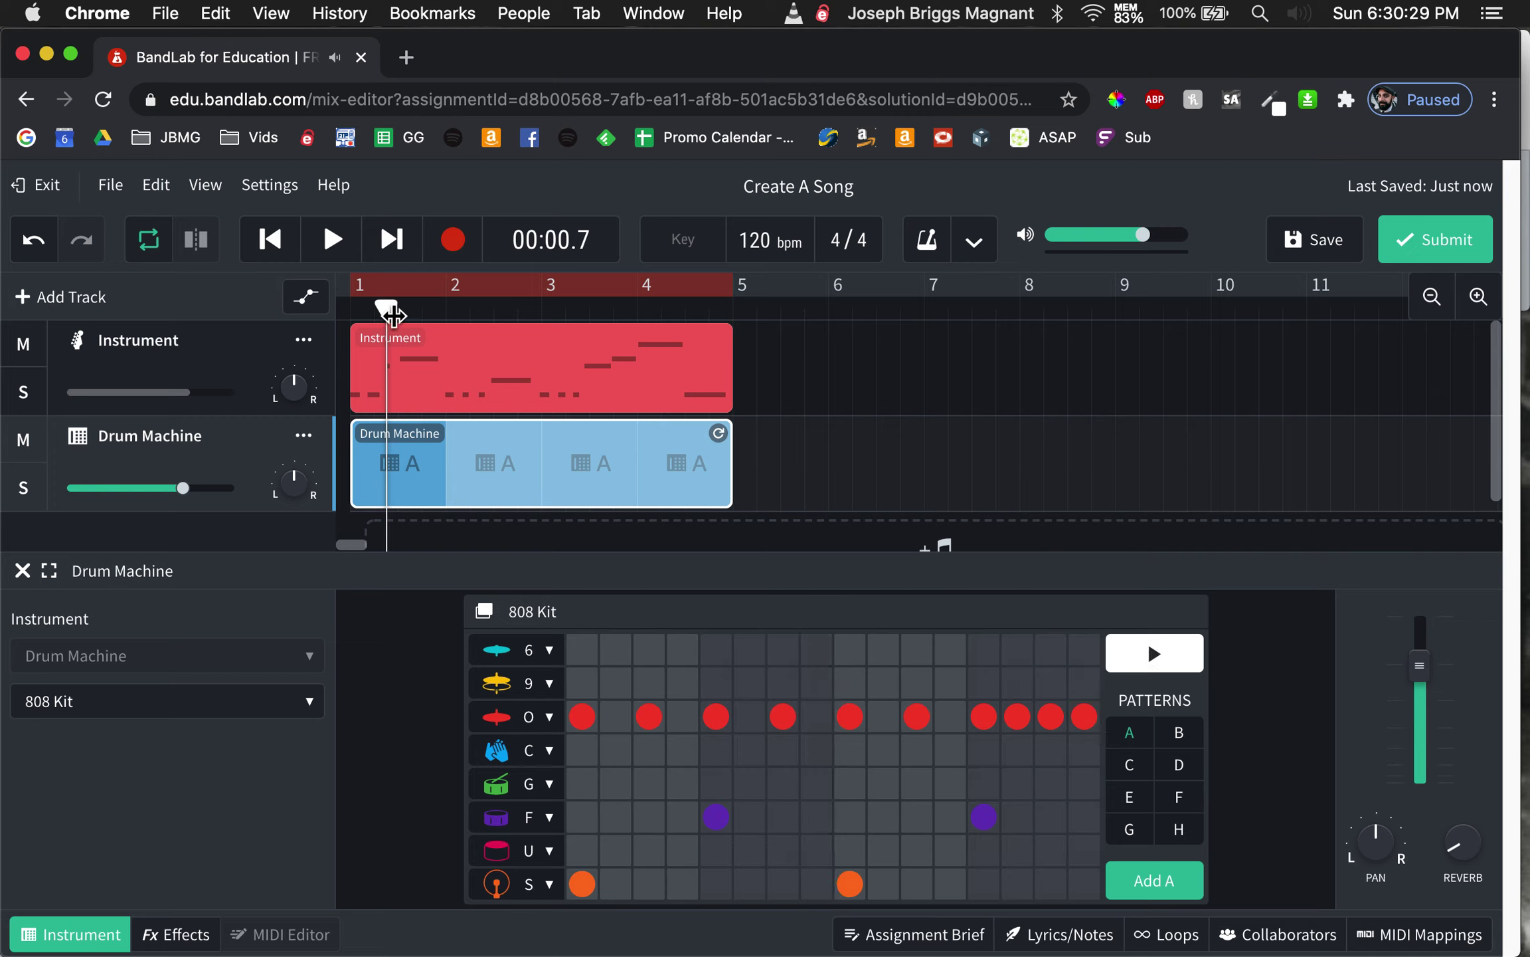
Step: Turn off looping, play from the song start, check the bass track, then add an S hit on step 1
left_click(395, 286)
left_click_drag(386, 302, 308, 326)
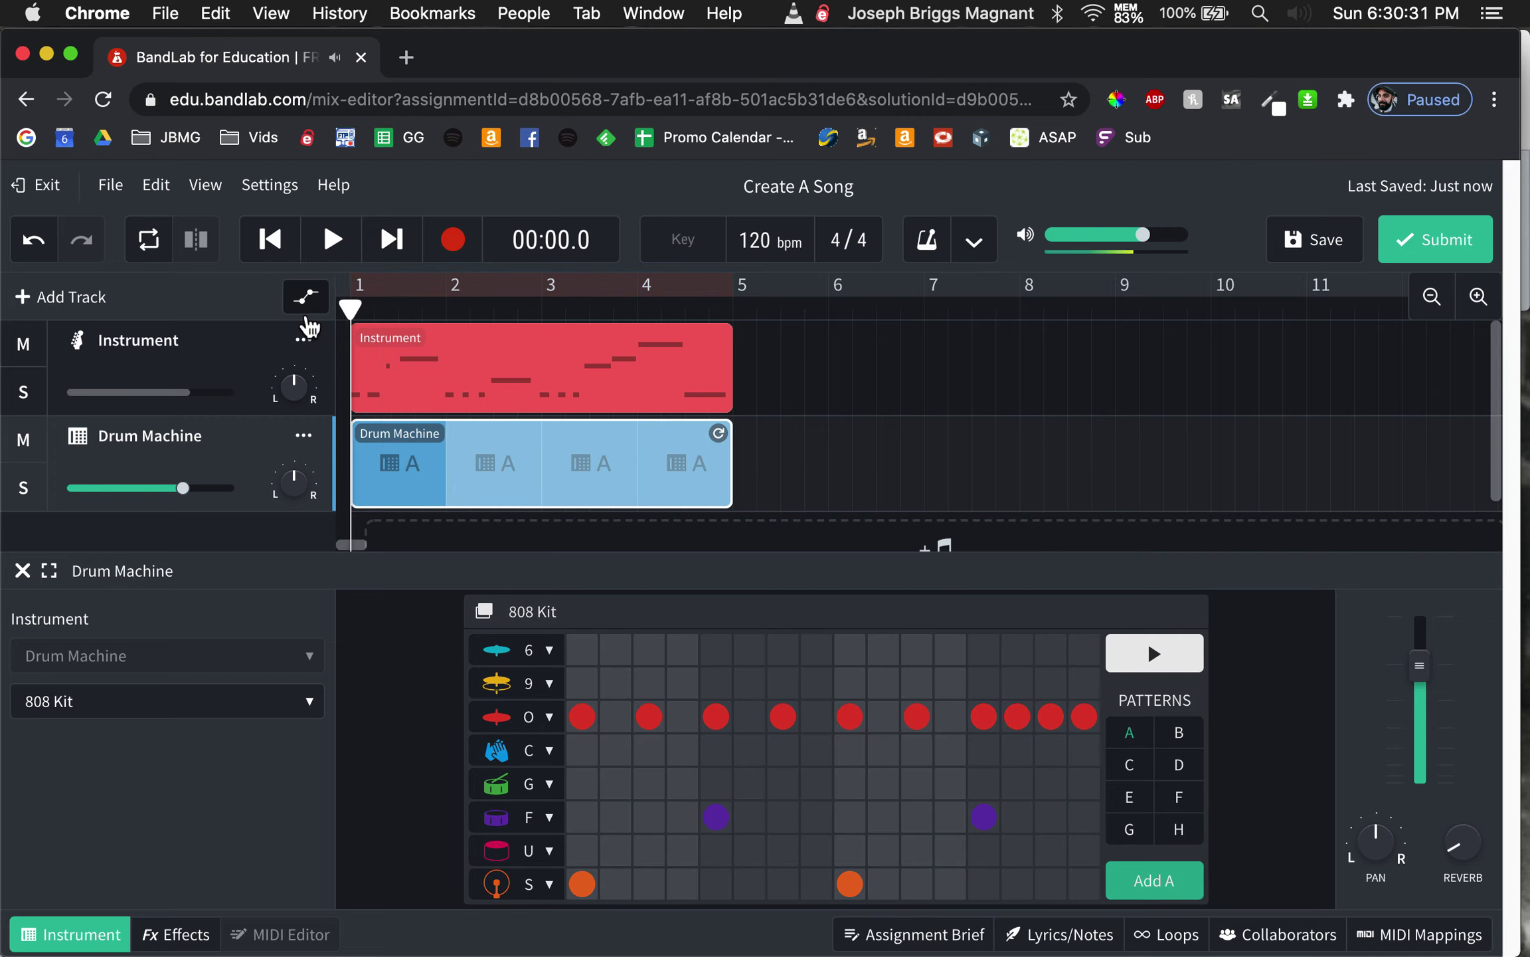
key("space")
key("space")
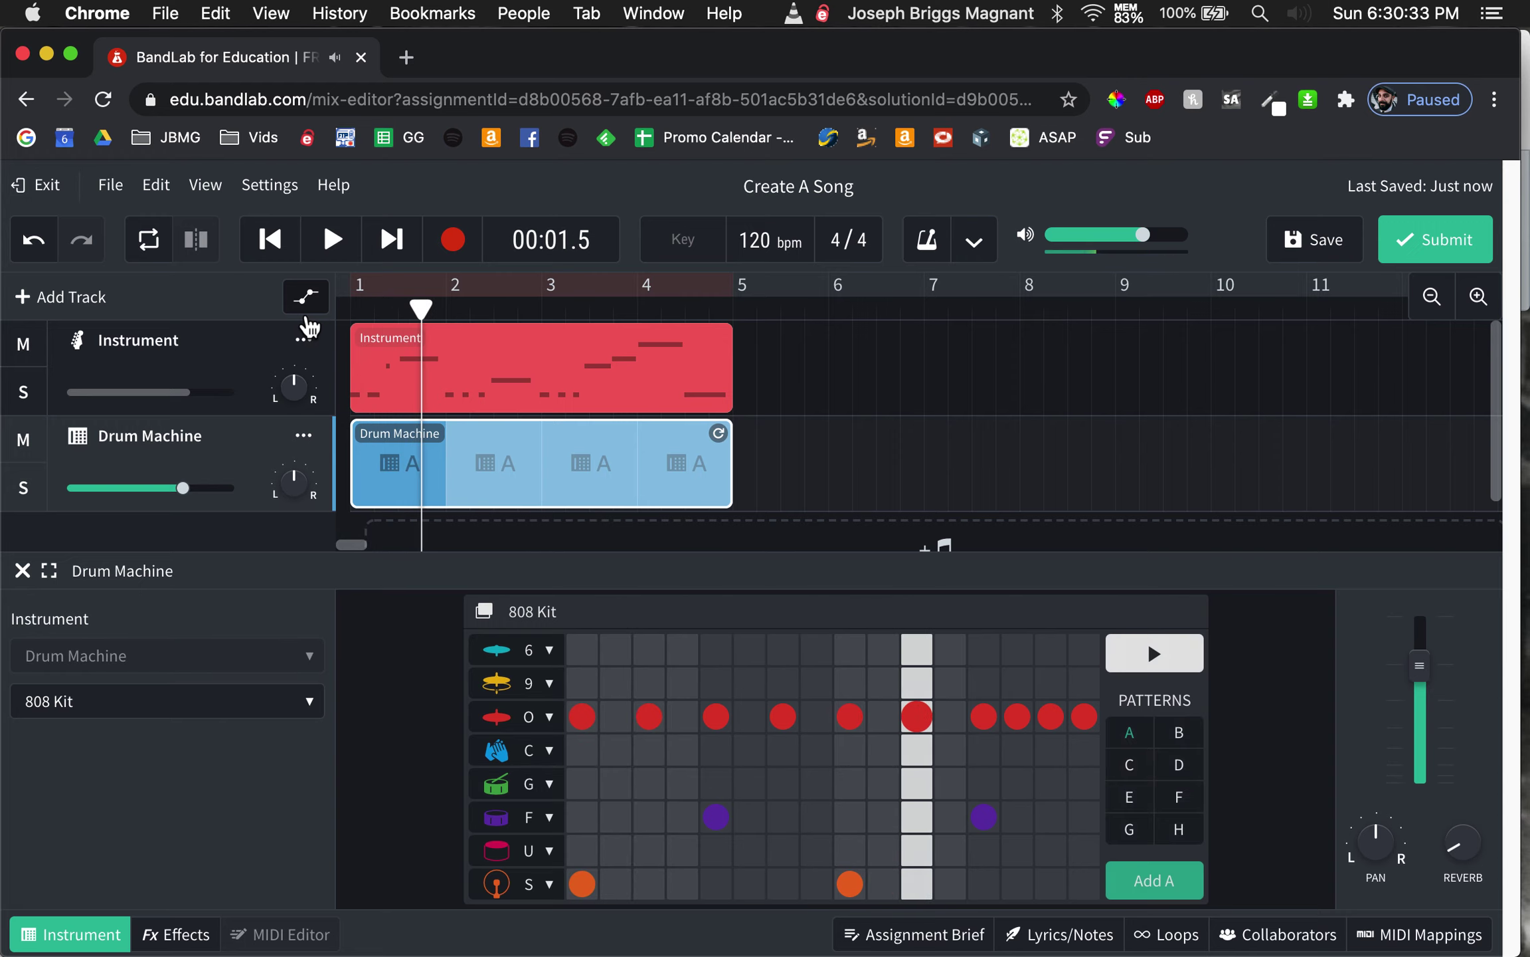
left_click(223, 366)
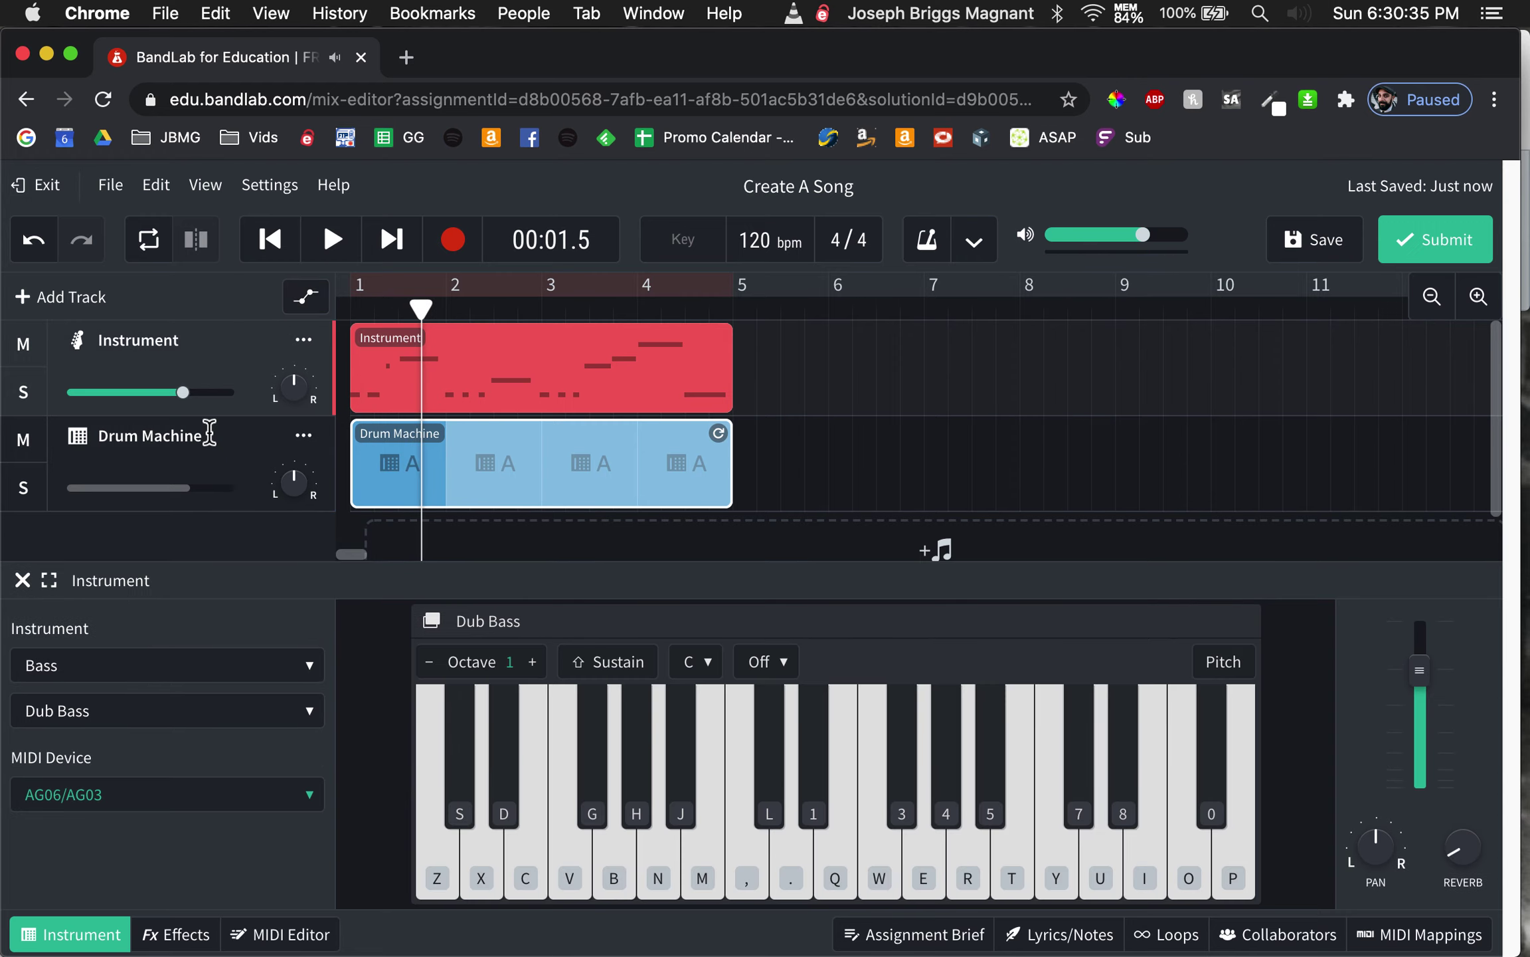
left_click(210, 433)
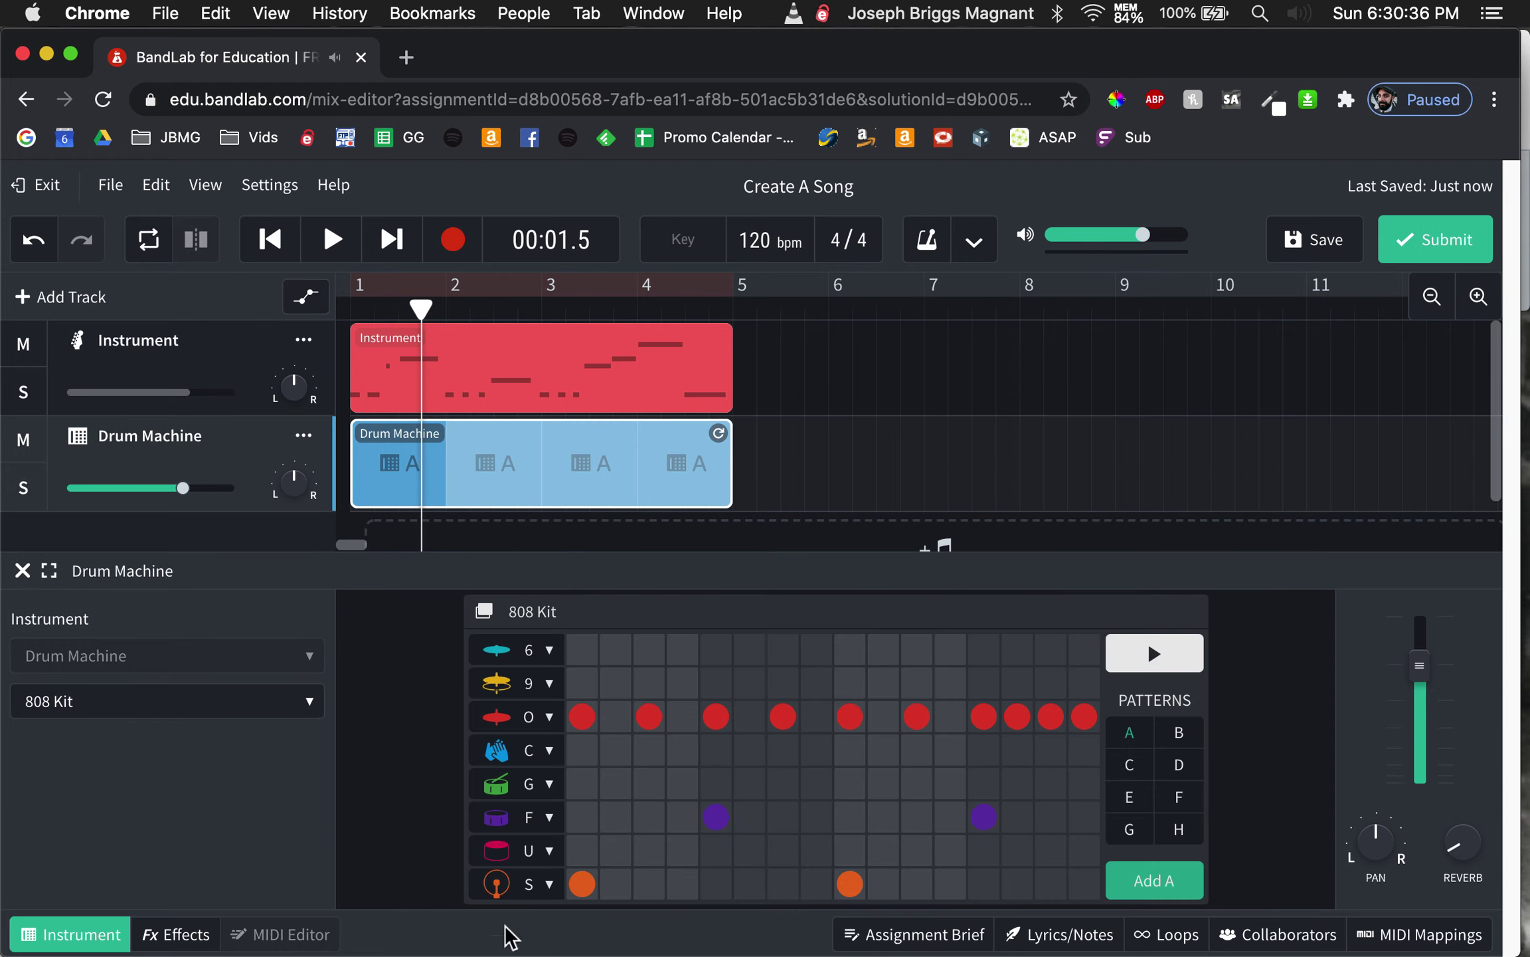
left_click(579, 890)
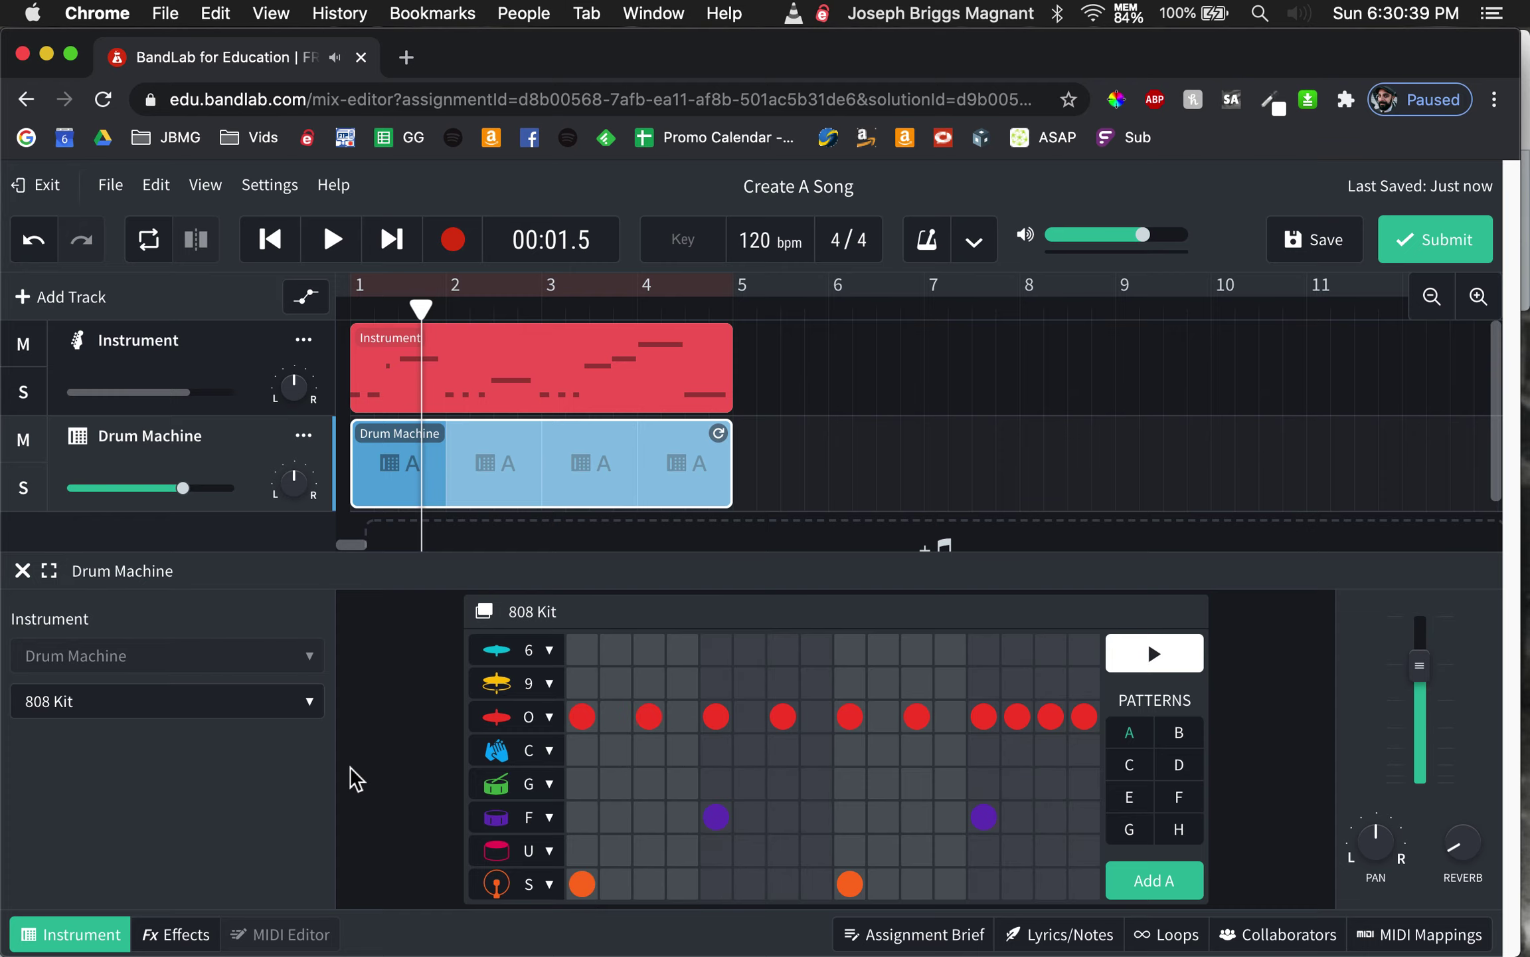
Step: Switch the Drum Machine kit from 808 Kit to Drum Kits > Indie Rock and stop the preview
left_click(199, 705)
mouse_move(199, 710)
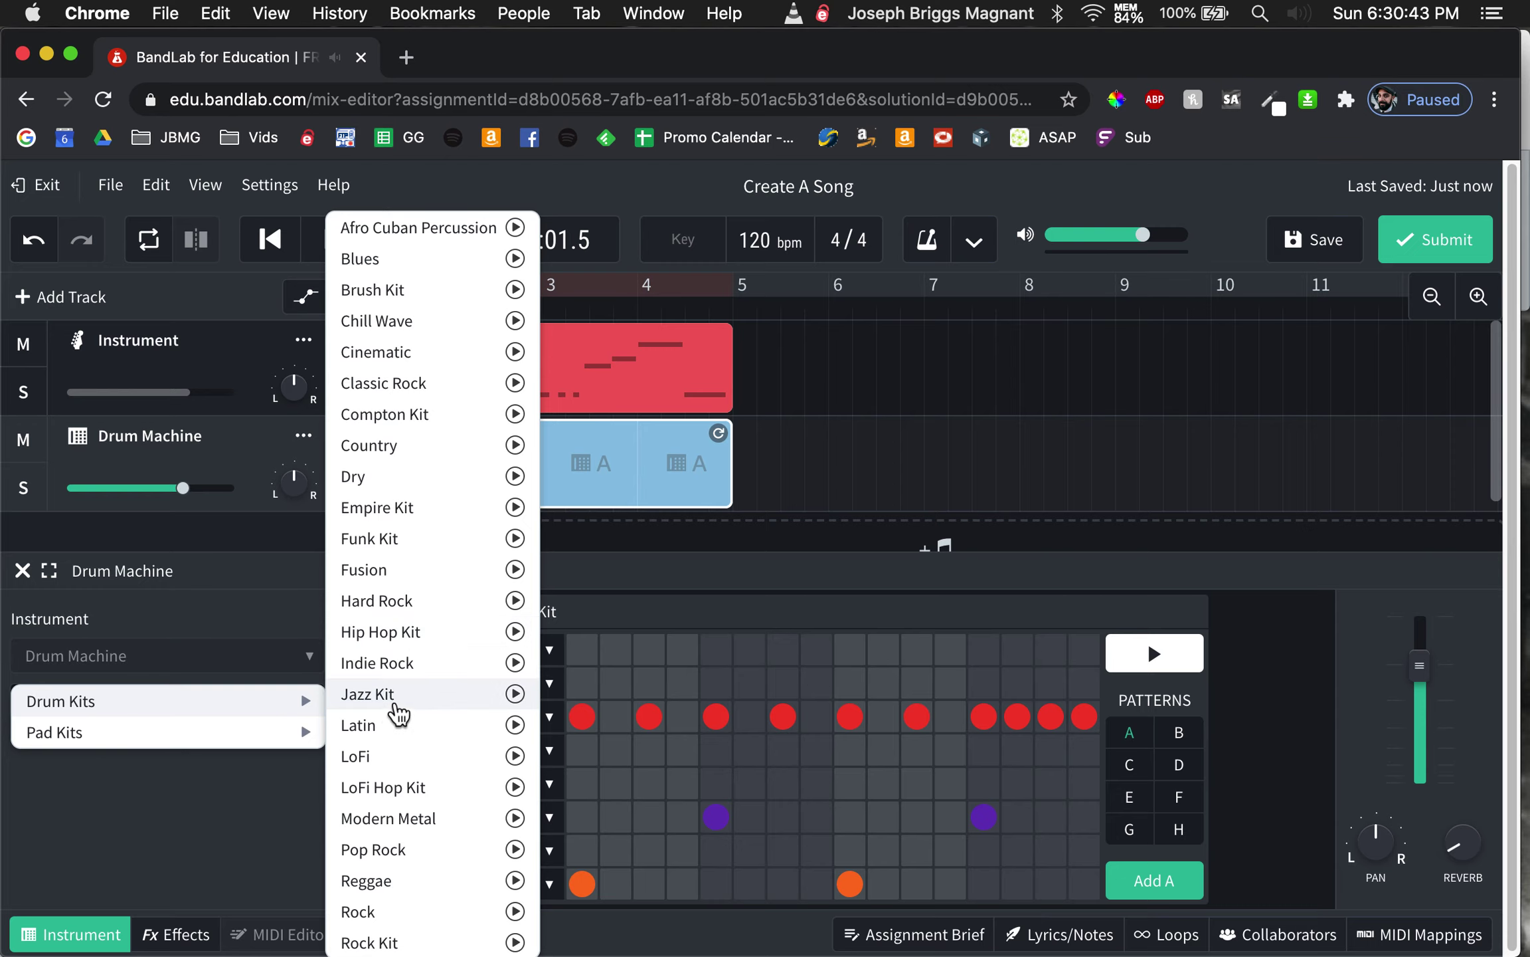
left_click(389, 663)
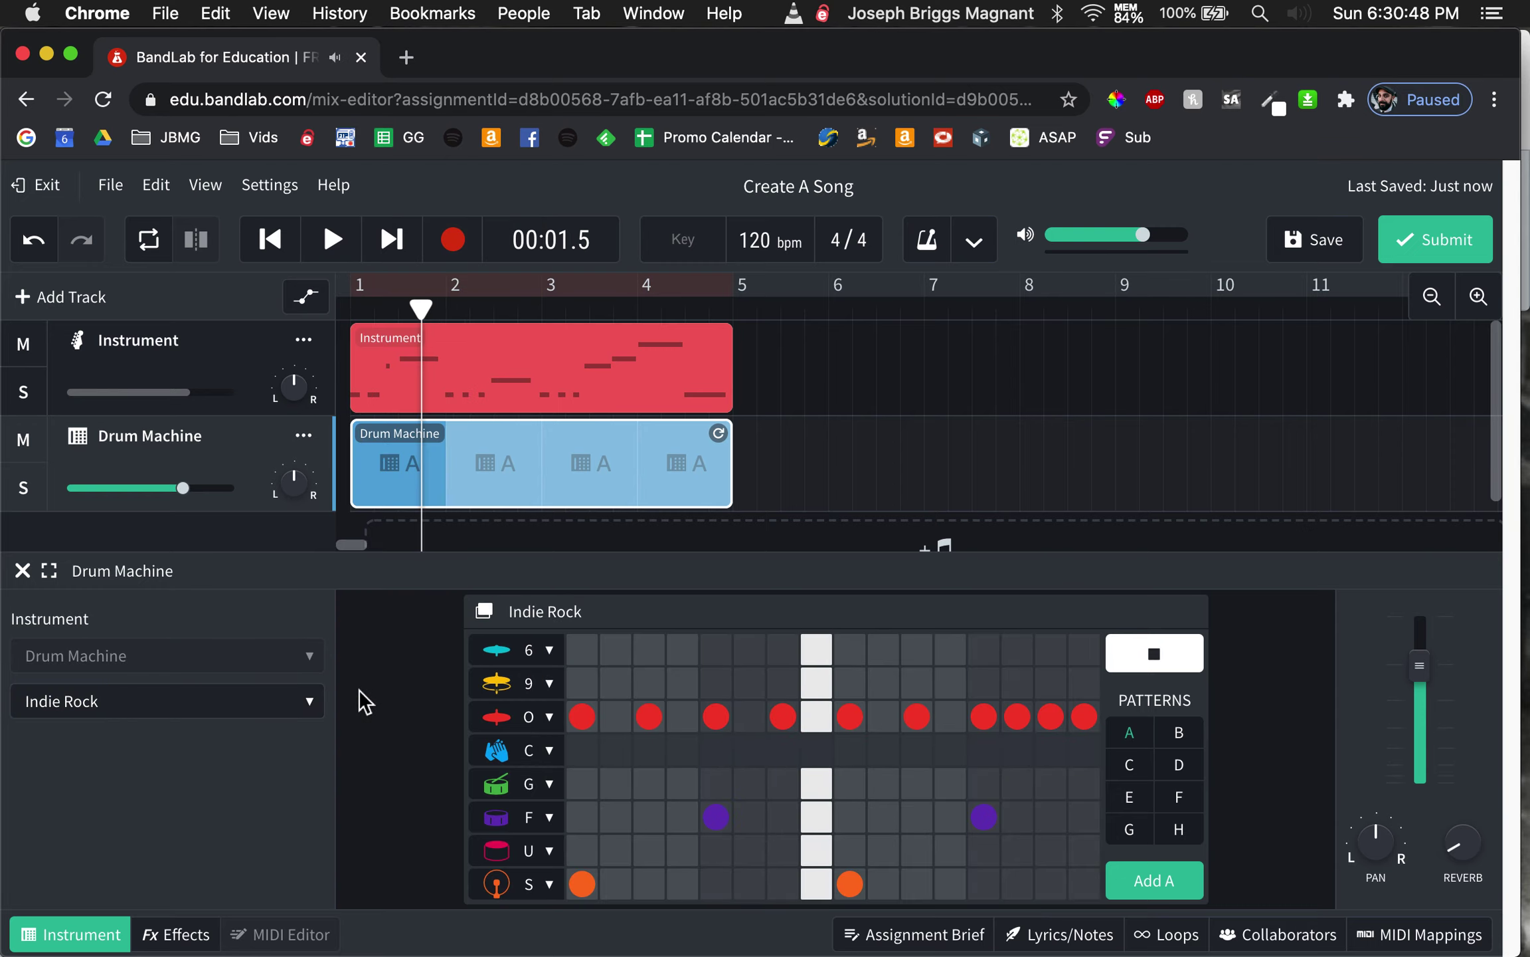
key("space")
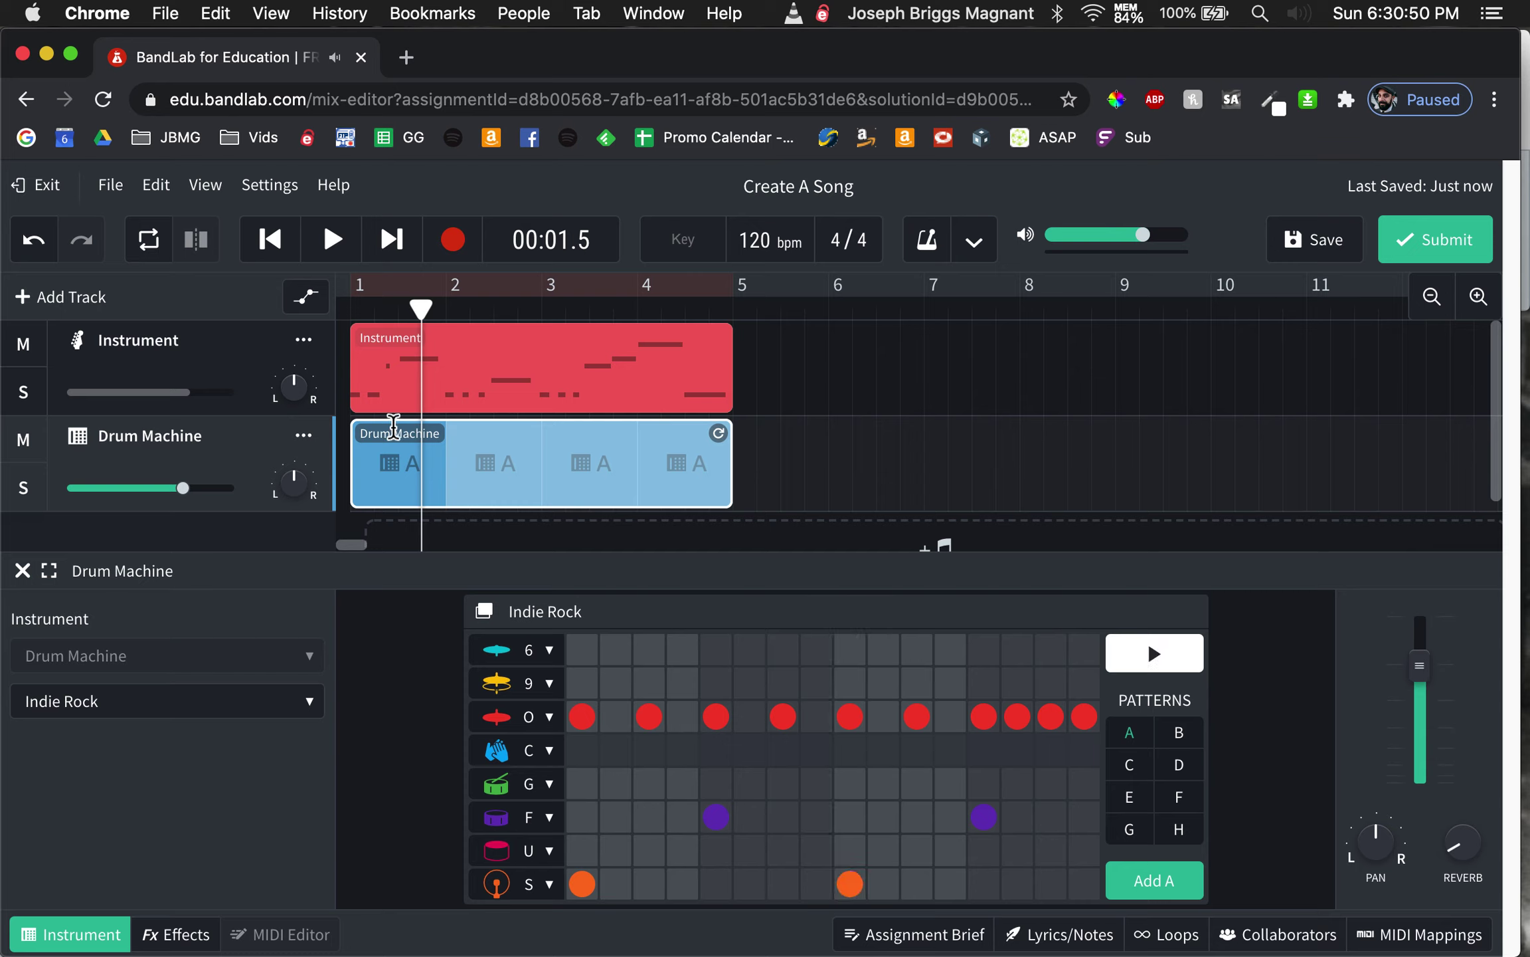
Step: Play the song from the start with the Indie Rock kit, then pause
left_click(267, 239)
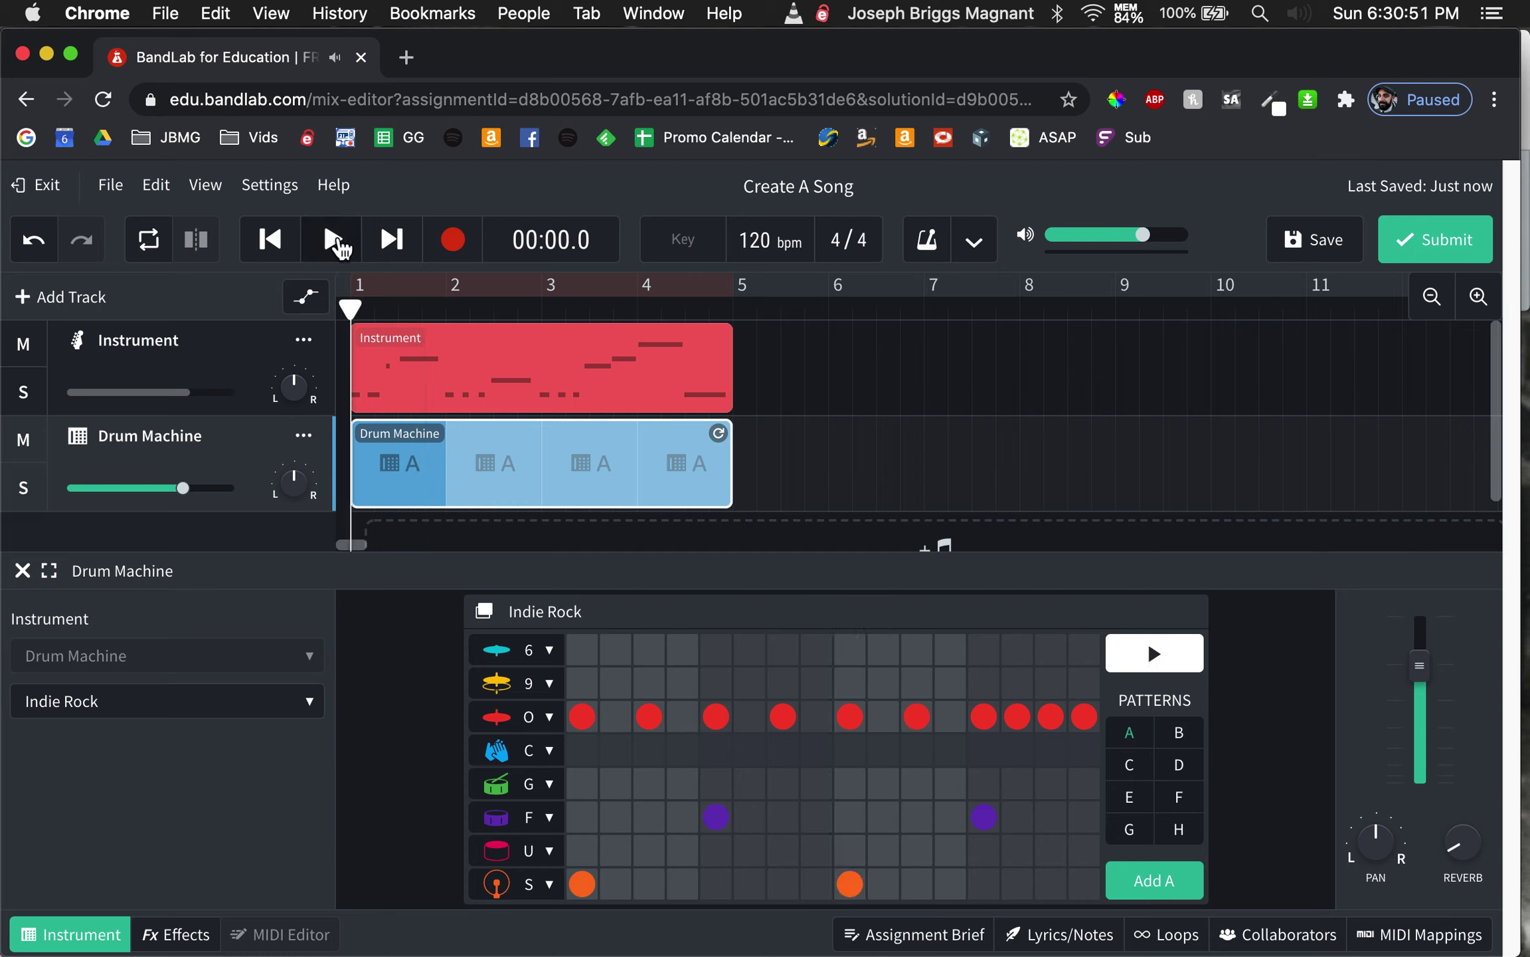
left_click(333, 240)
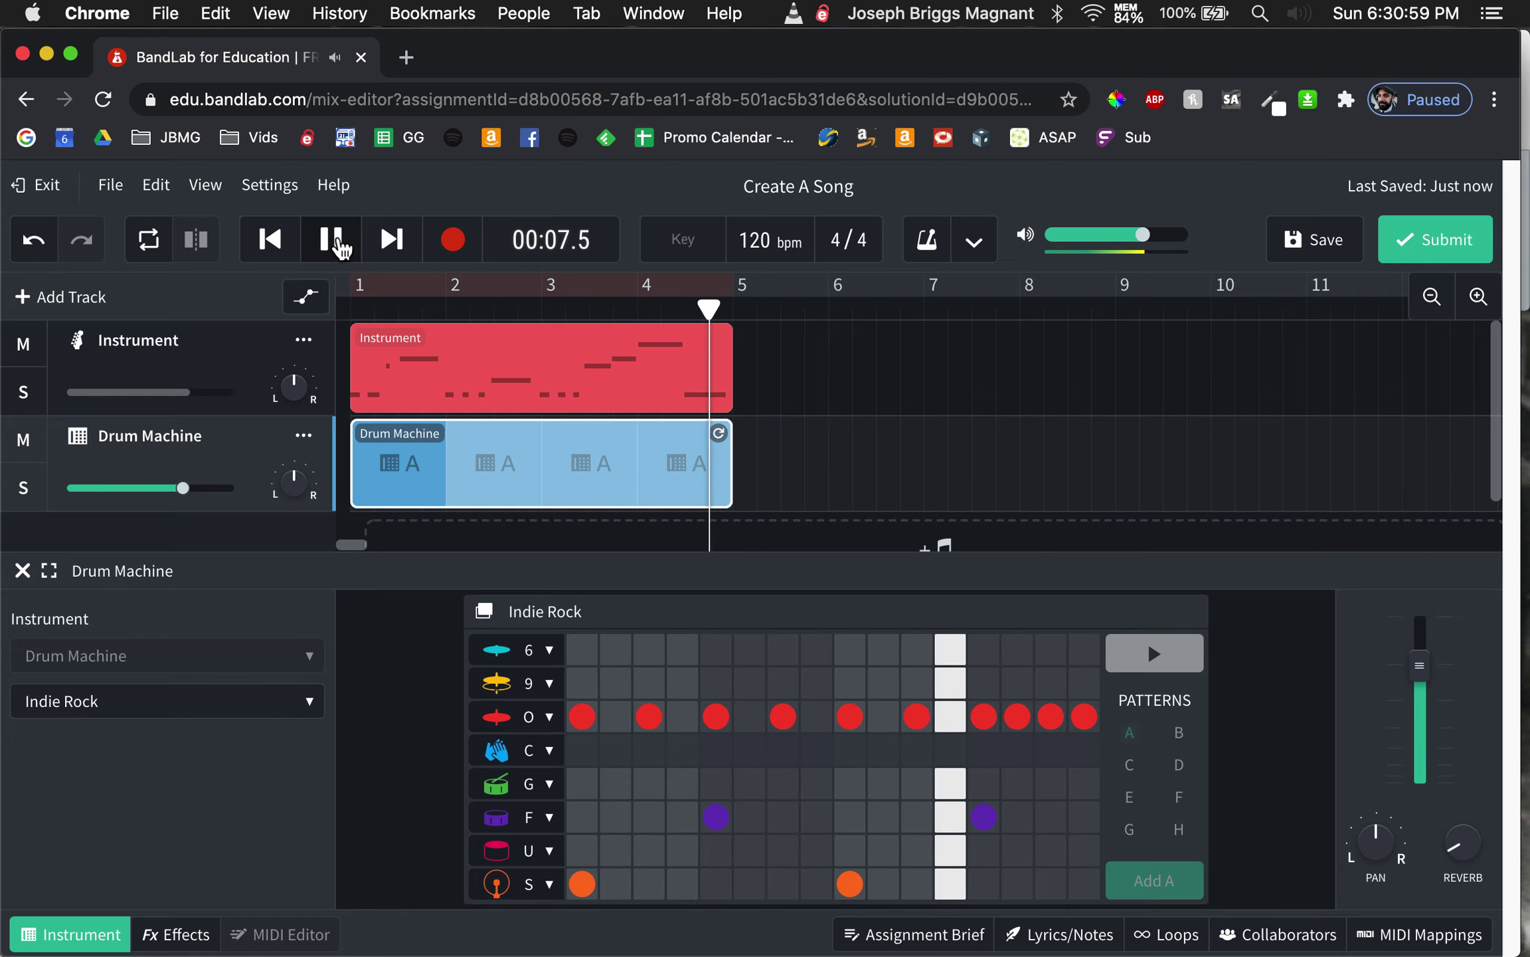
left_click(332, 240)
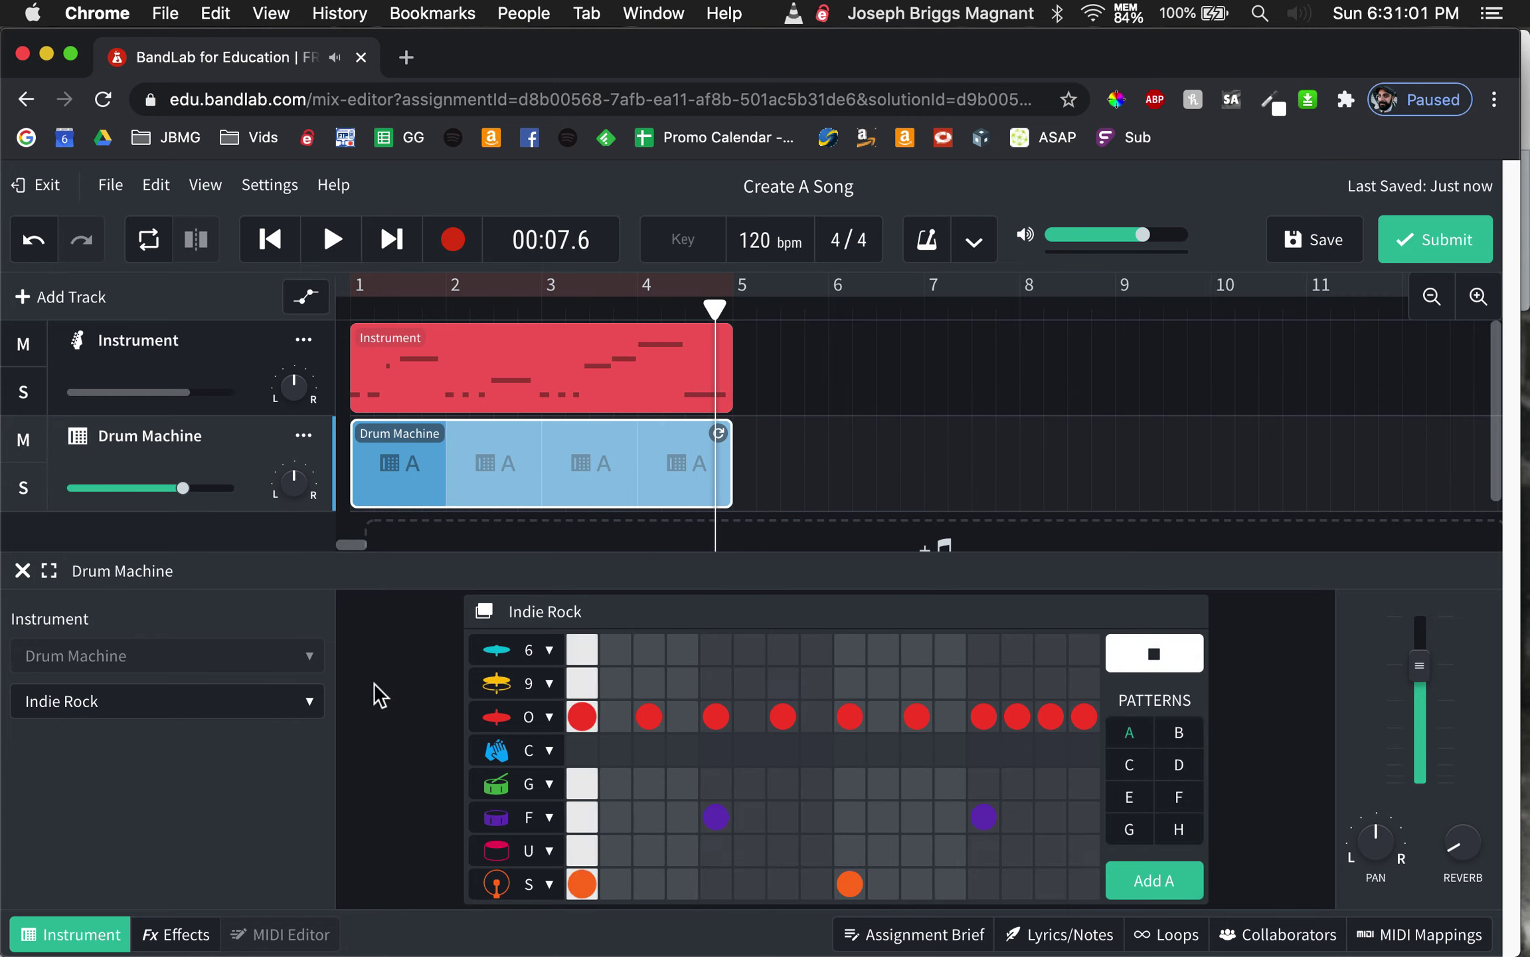
Step: Save the solution and open the chat with the bassist in the Collaborators panel
left_click(1332, 254)
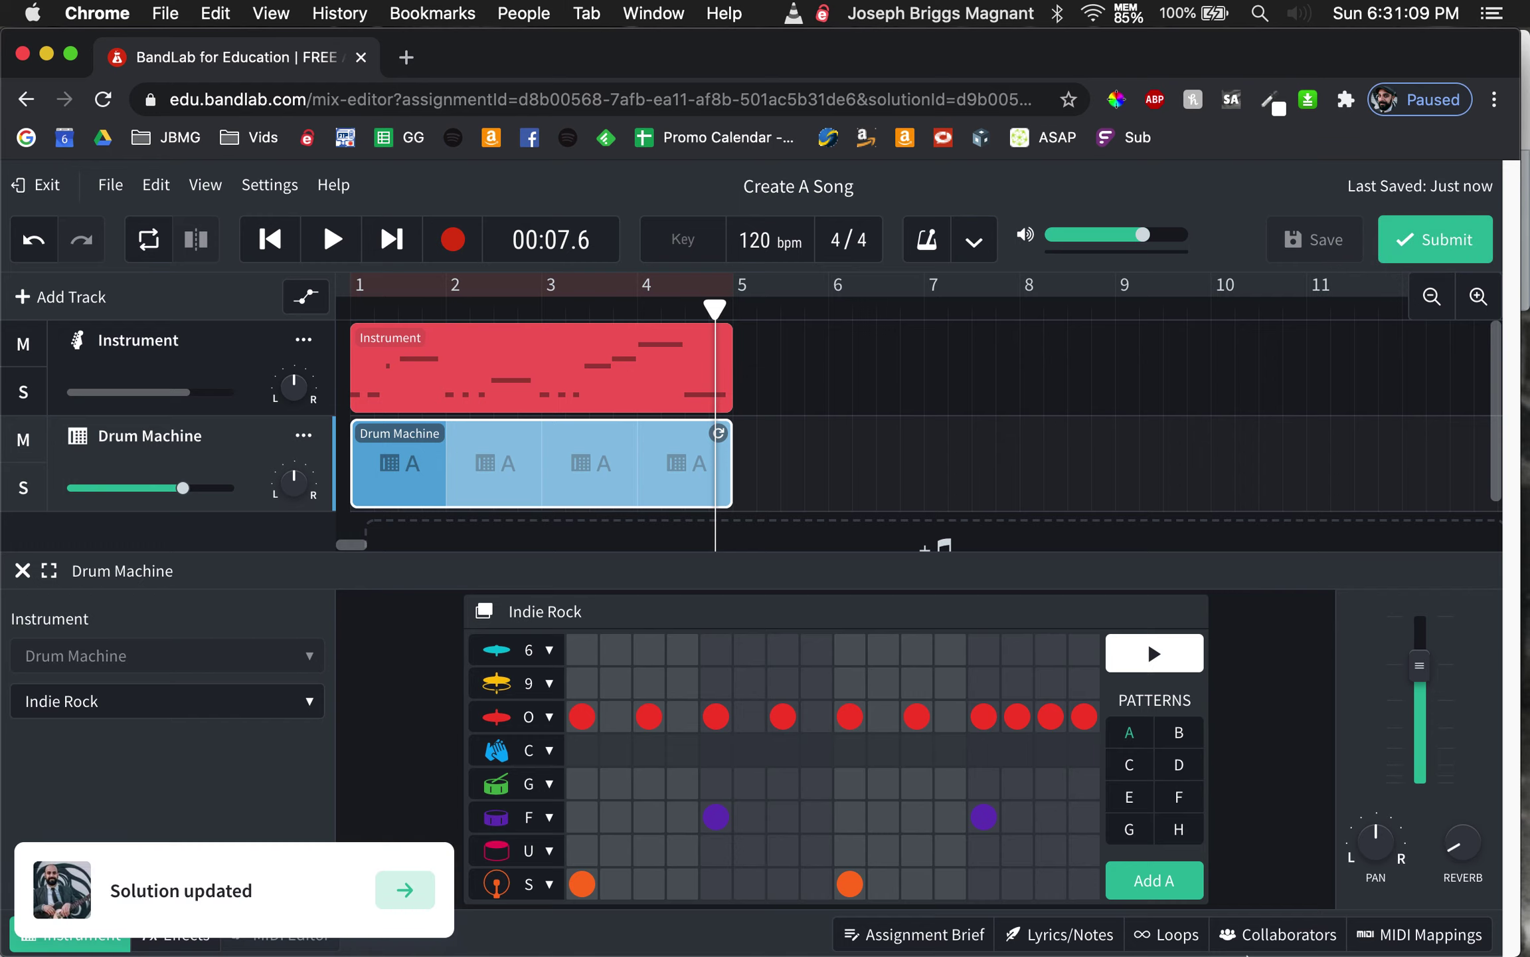
left_click(1270, 943)
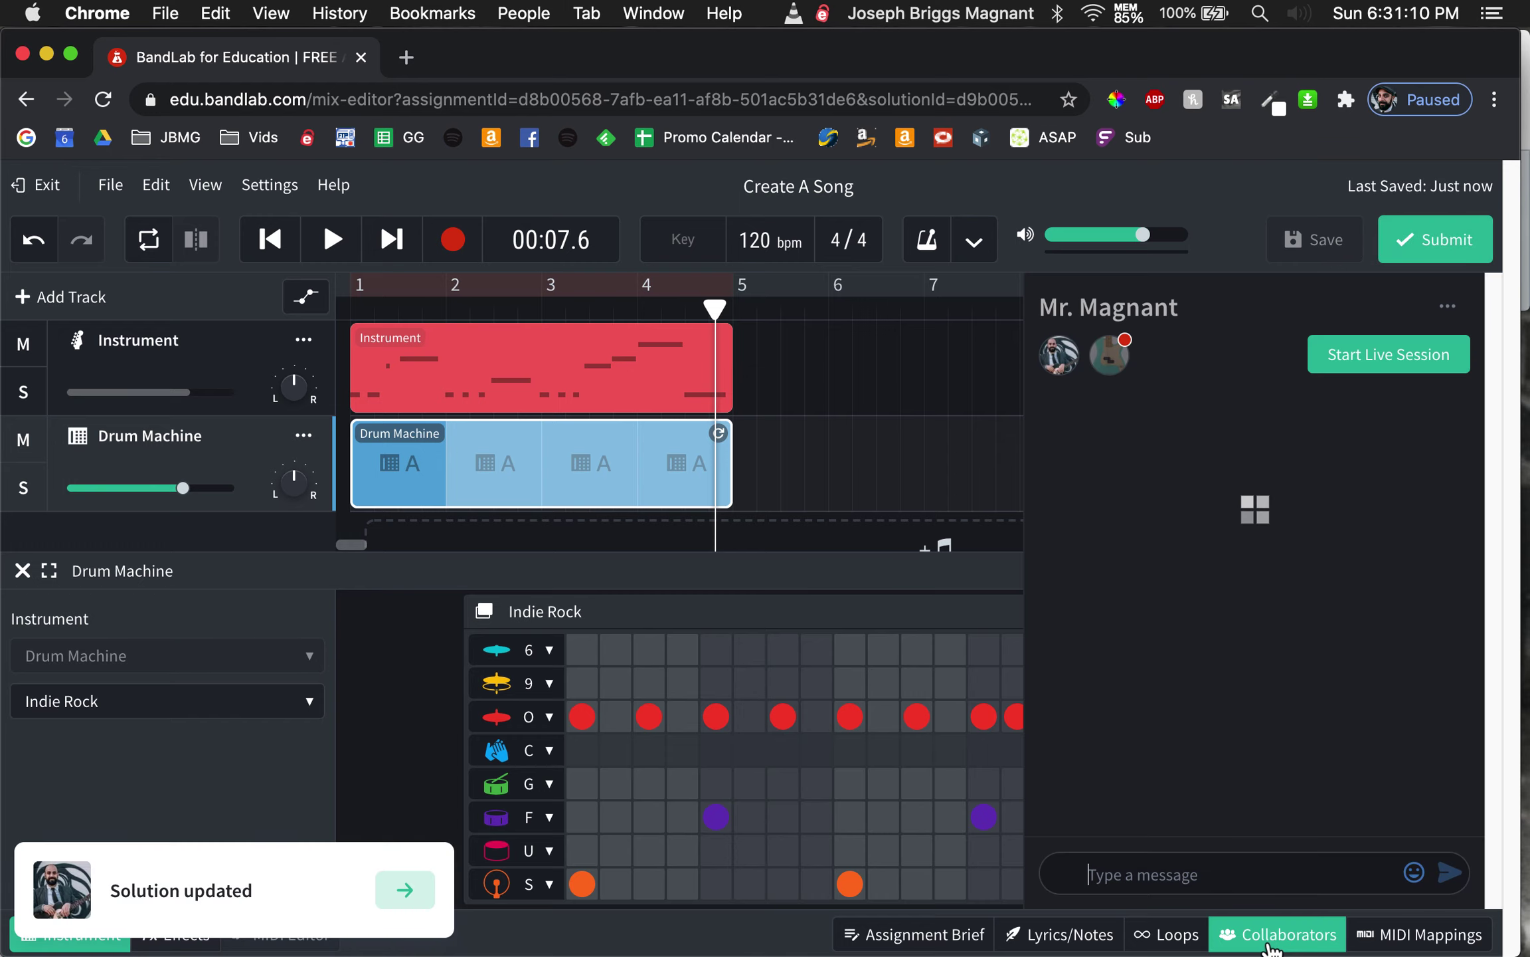
left_click(1124, 377)
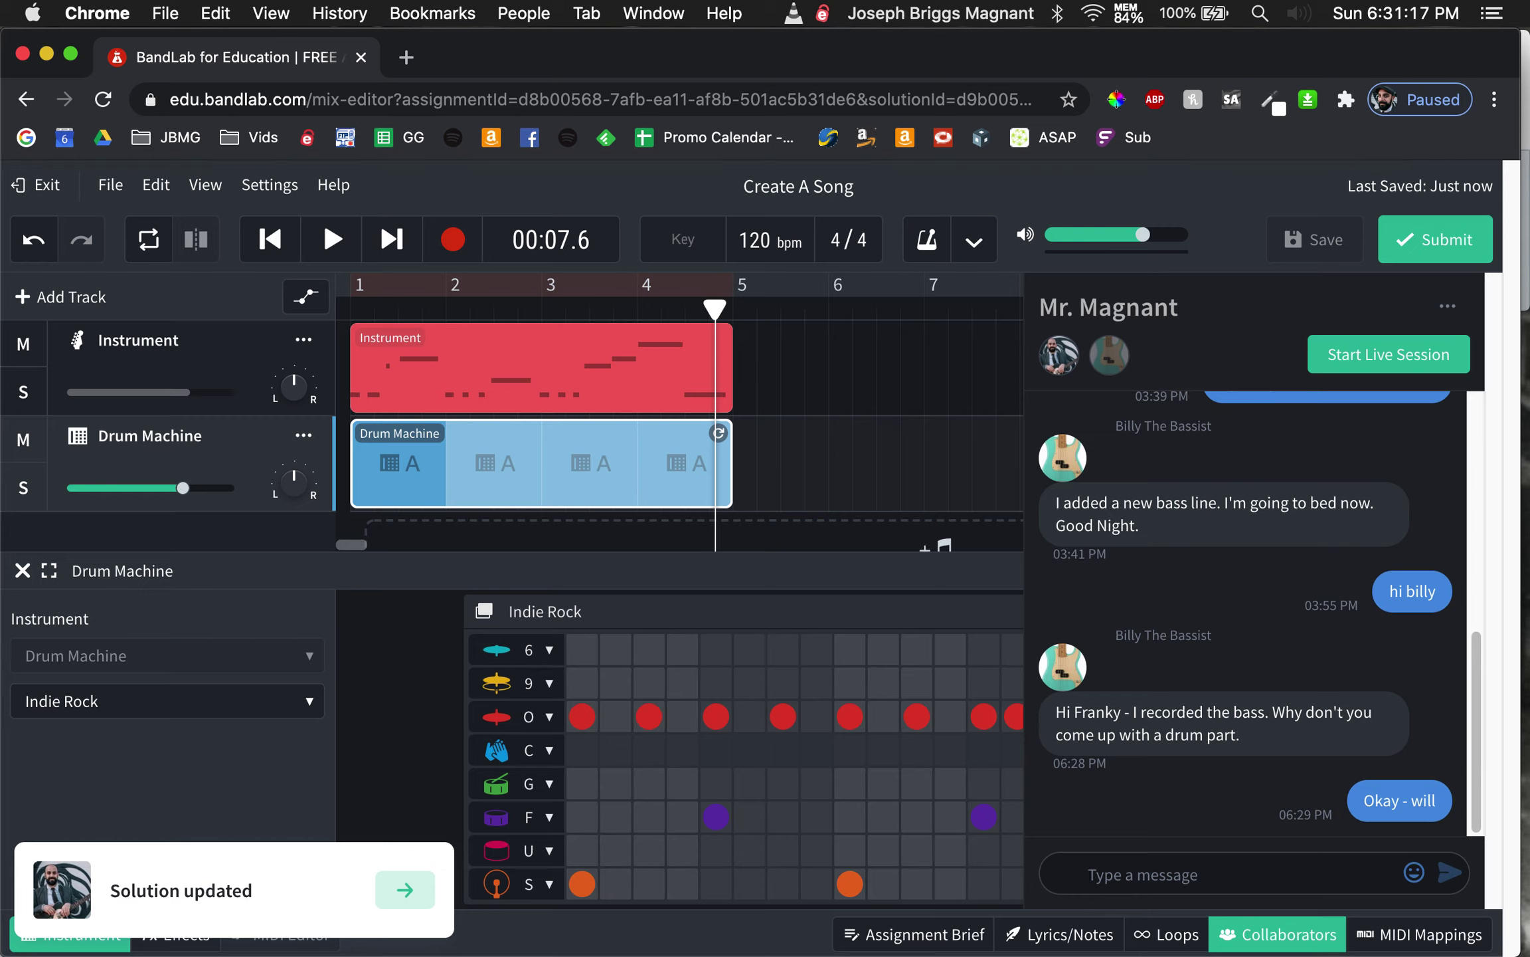
Step: Send the bassist the message 'Okay - about melody? Can you do that?'
left_click(1183, 875)
type("Okay - billy. I did the the drum part.")
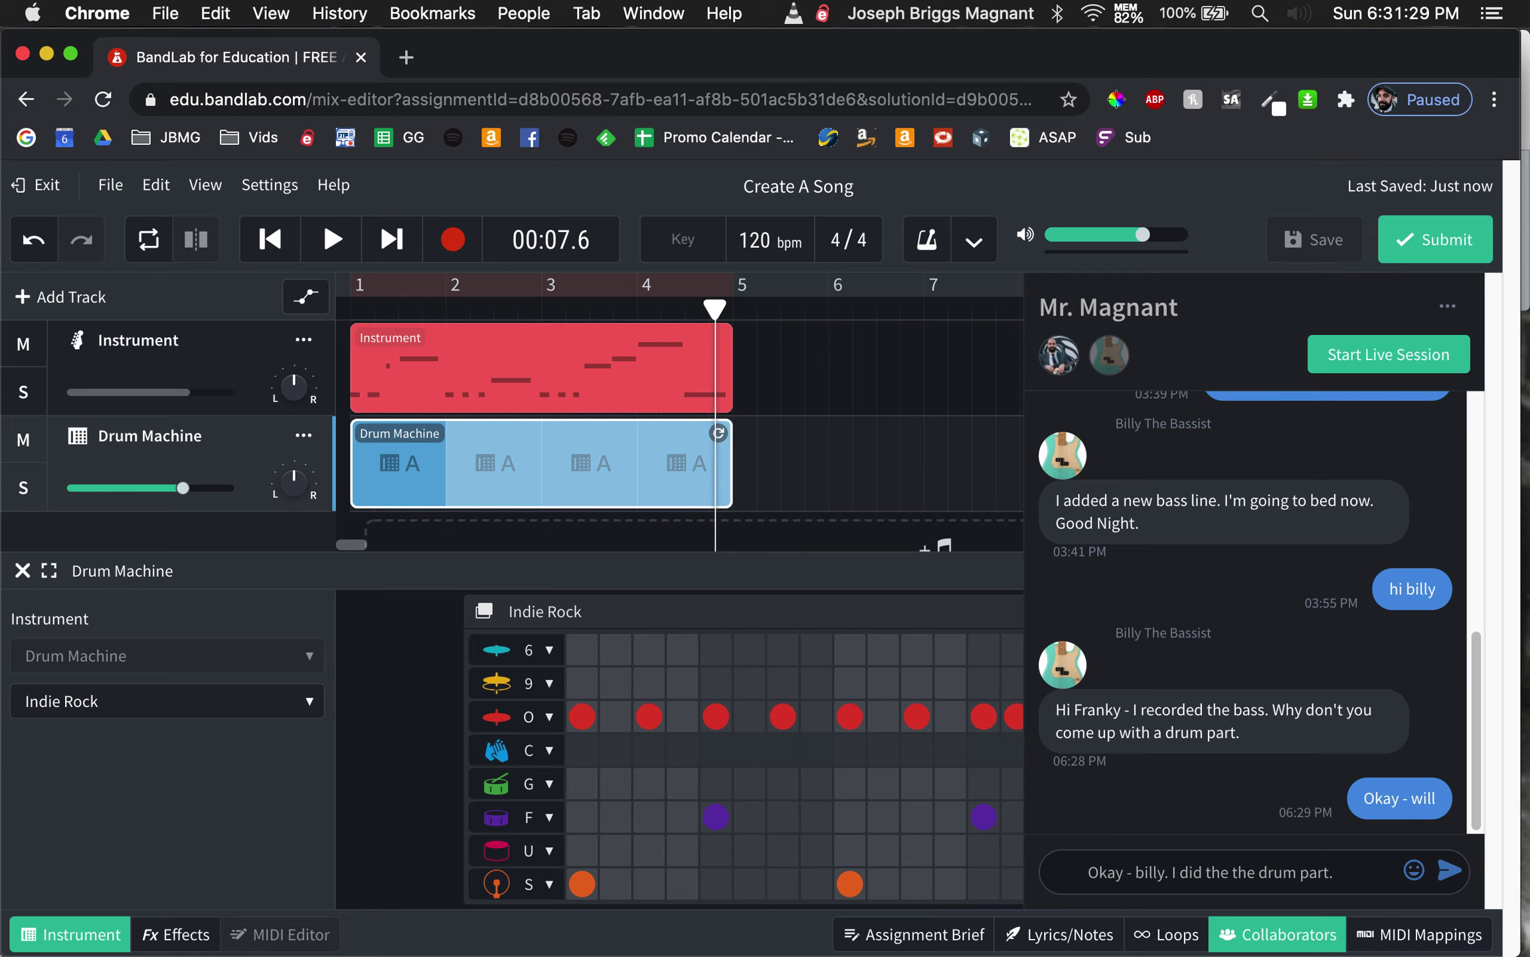
type("about")
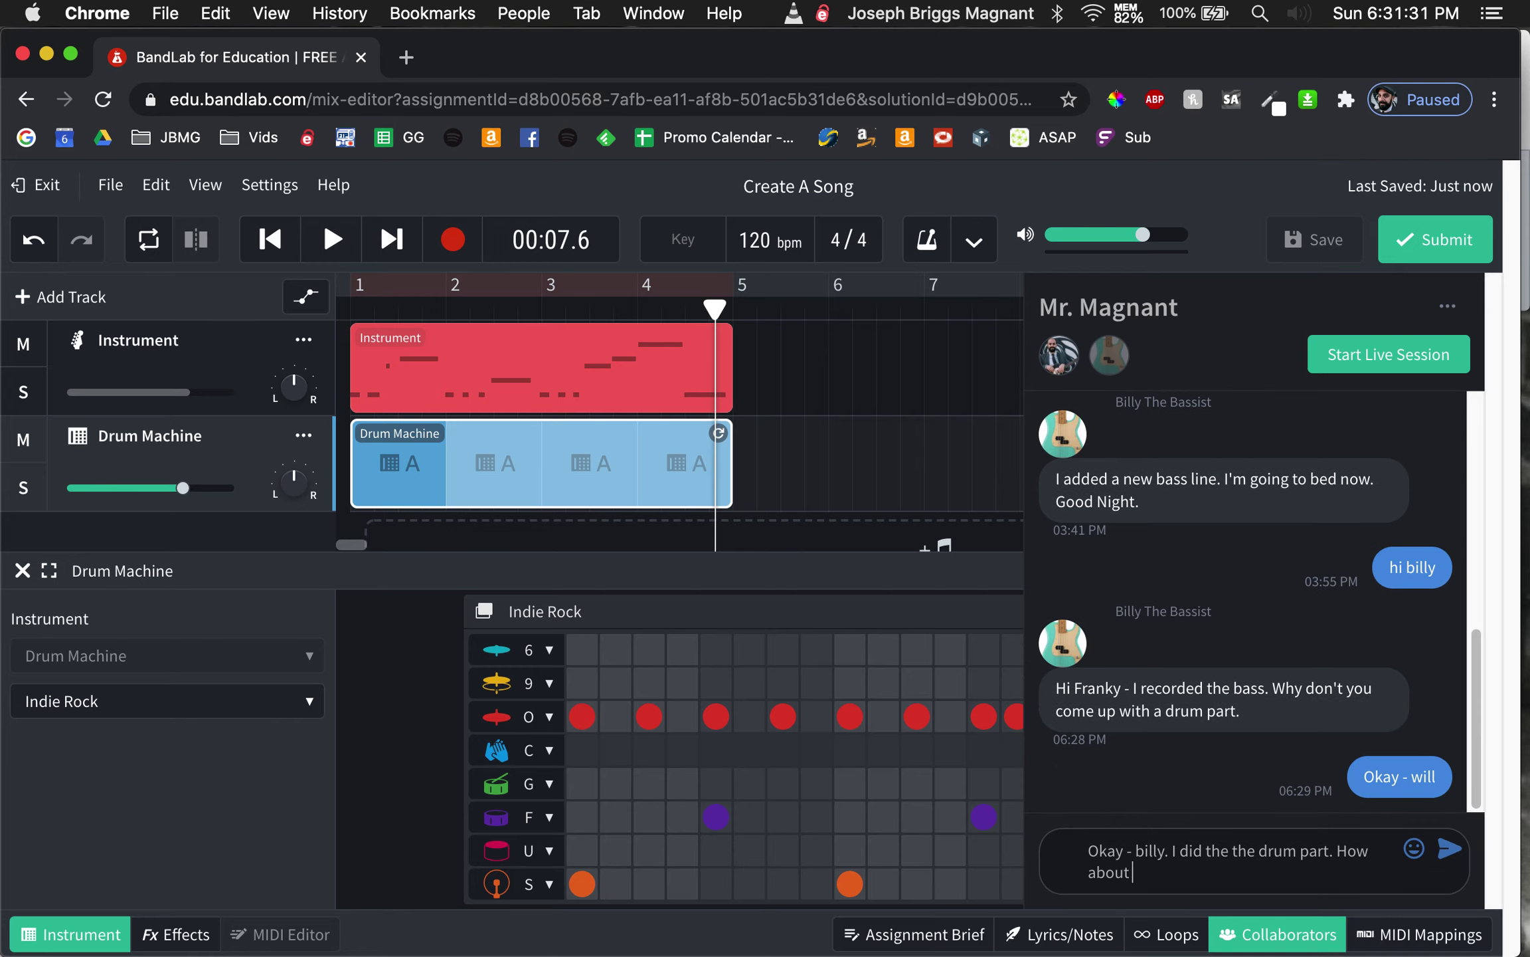
type("melody? Can you do that?")
key("Return")
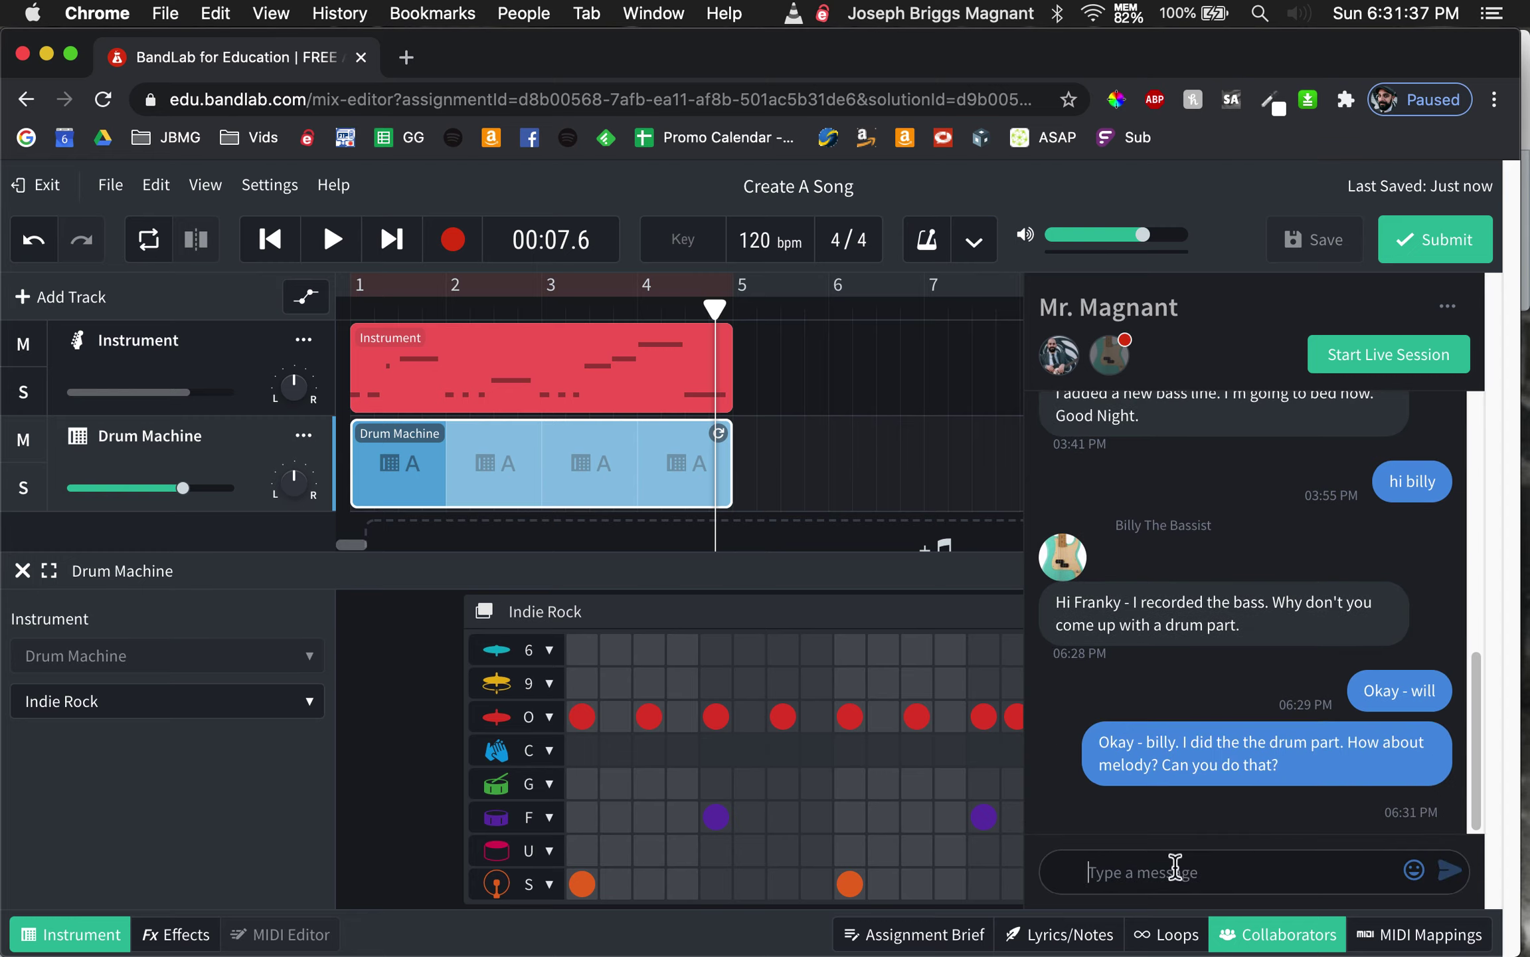
left_click(41, 194)
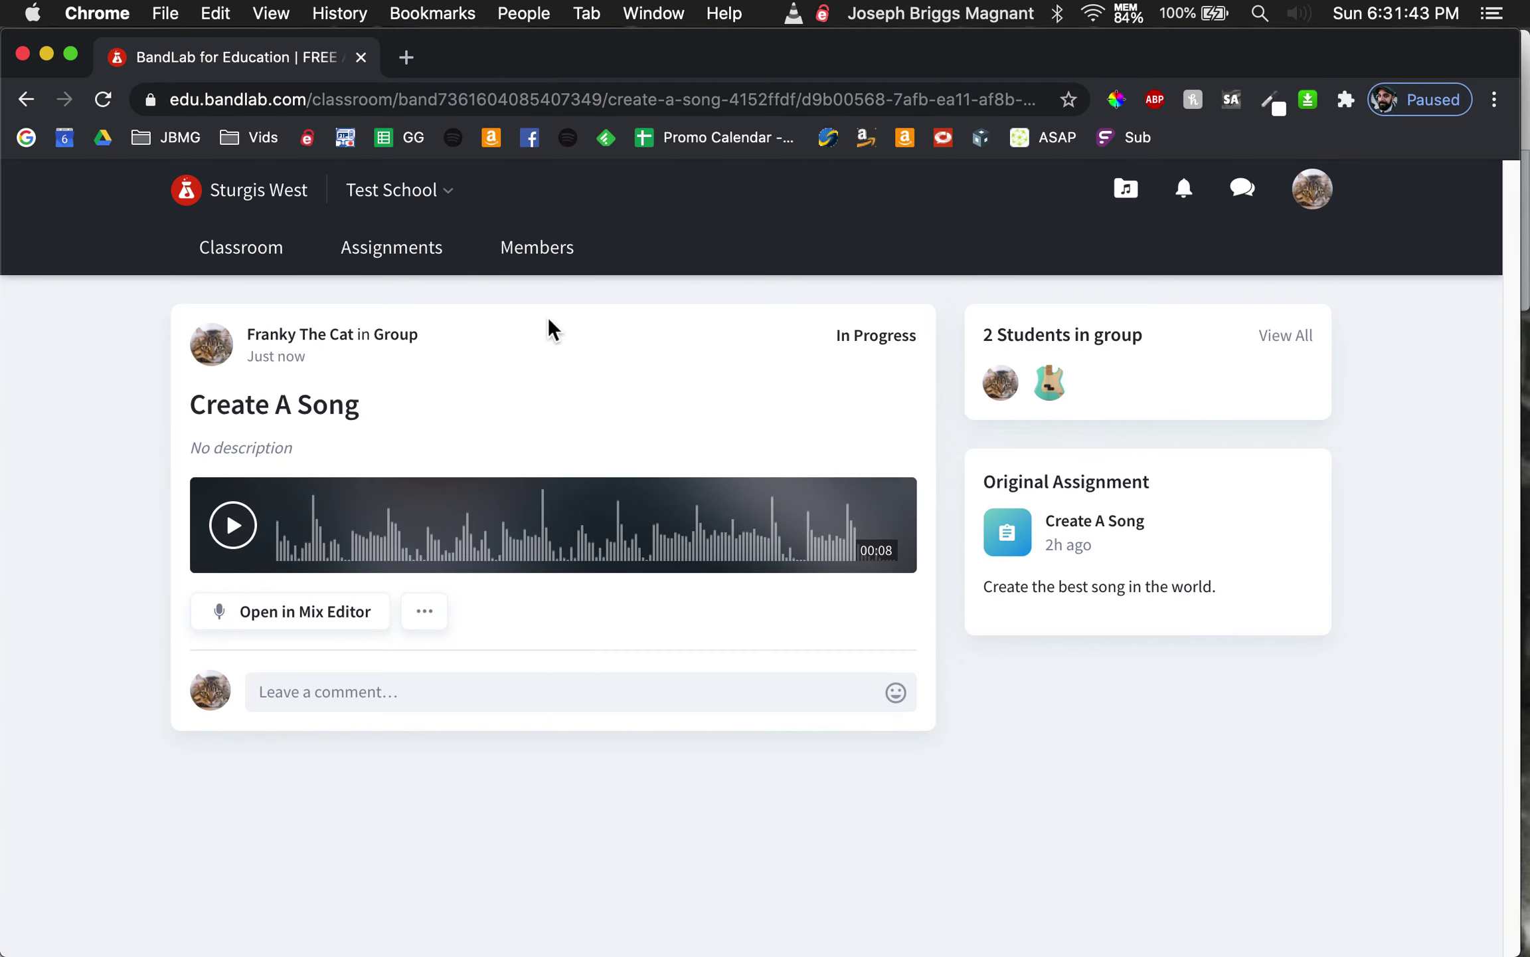
Step: Move to the second student's Chrome window and open Create A Song in the mix editor
key("ctrl+Left")
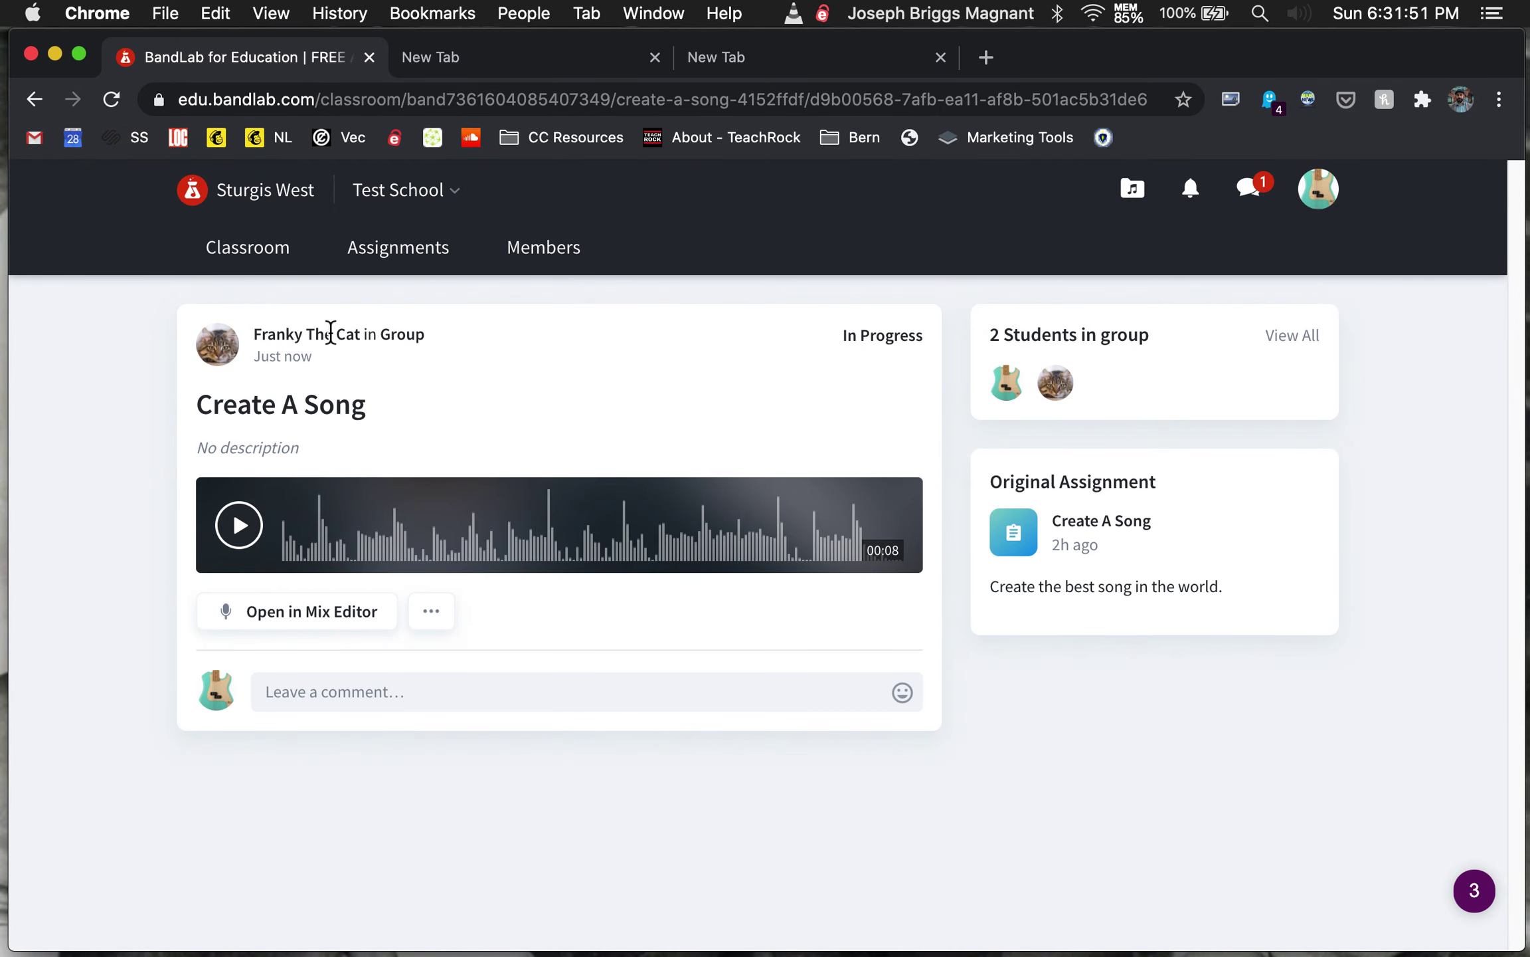
left_click(312, 615)
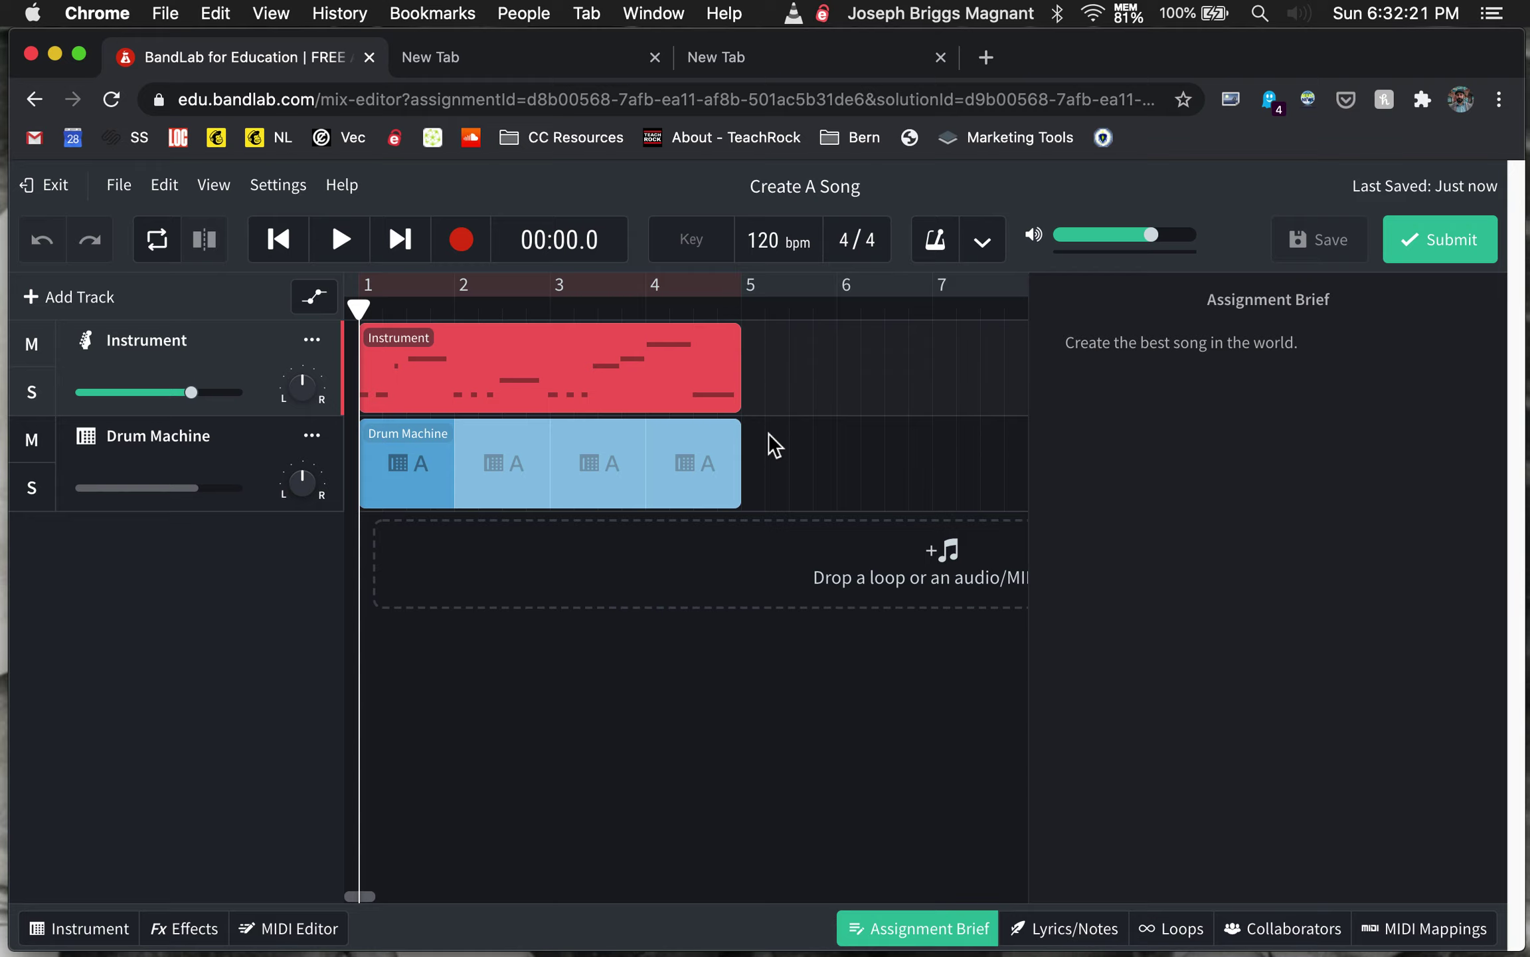
Step: Toggle between the Collaborators and Assignment Brief panels, close the side panel, and bring QuickTime Player forward
left_click(1268, 930)
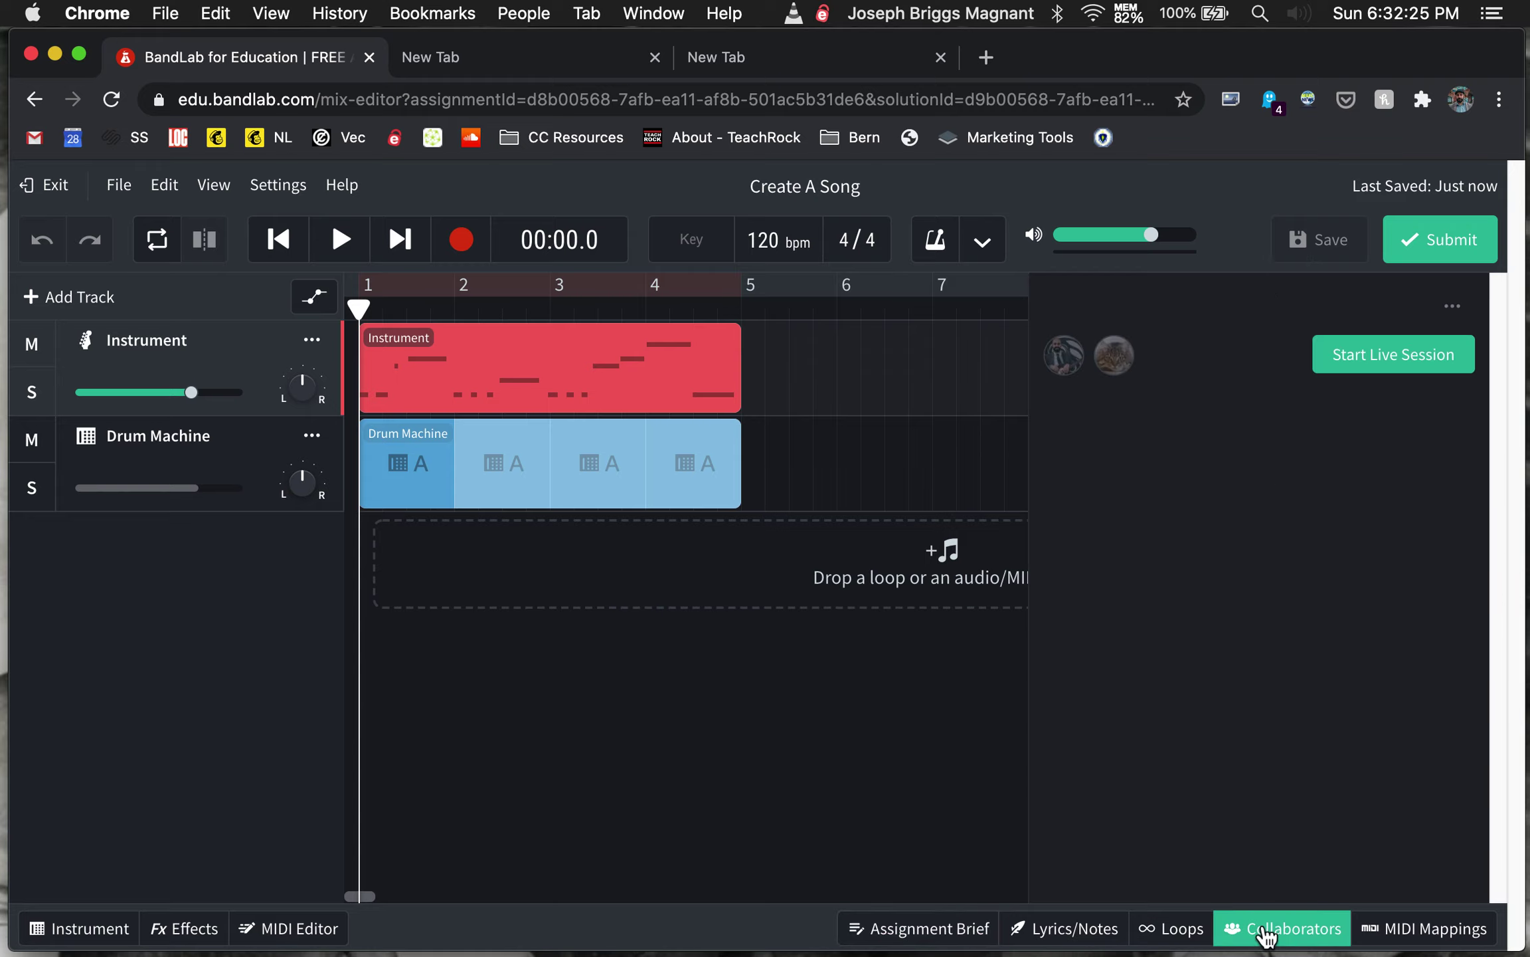
left_click(928, 933)
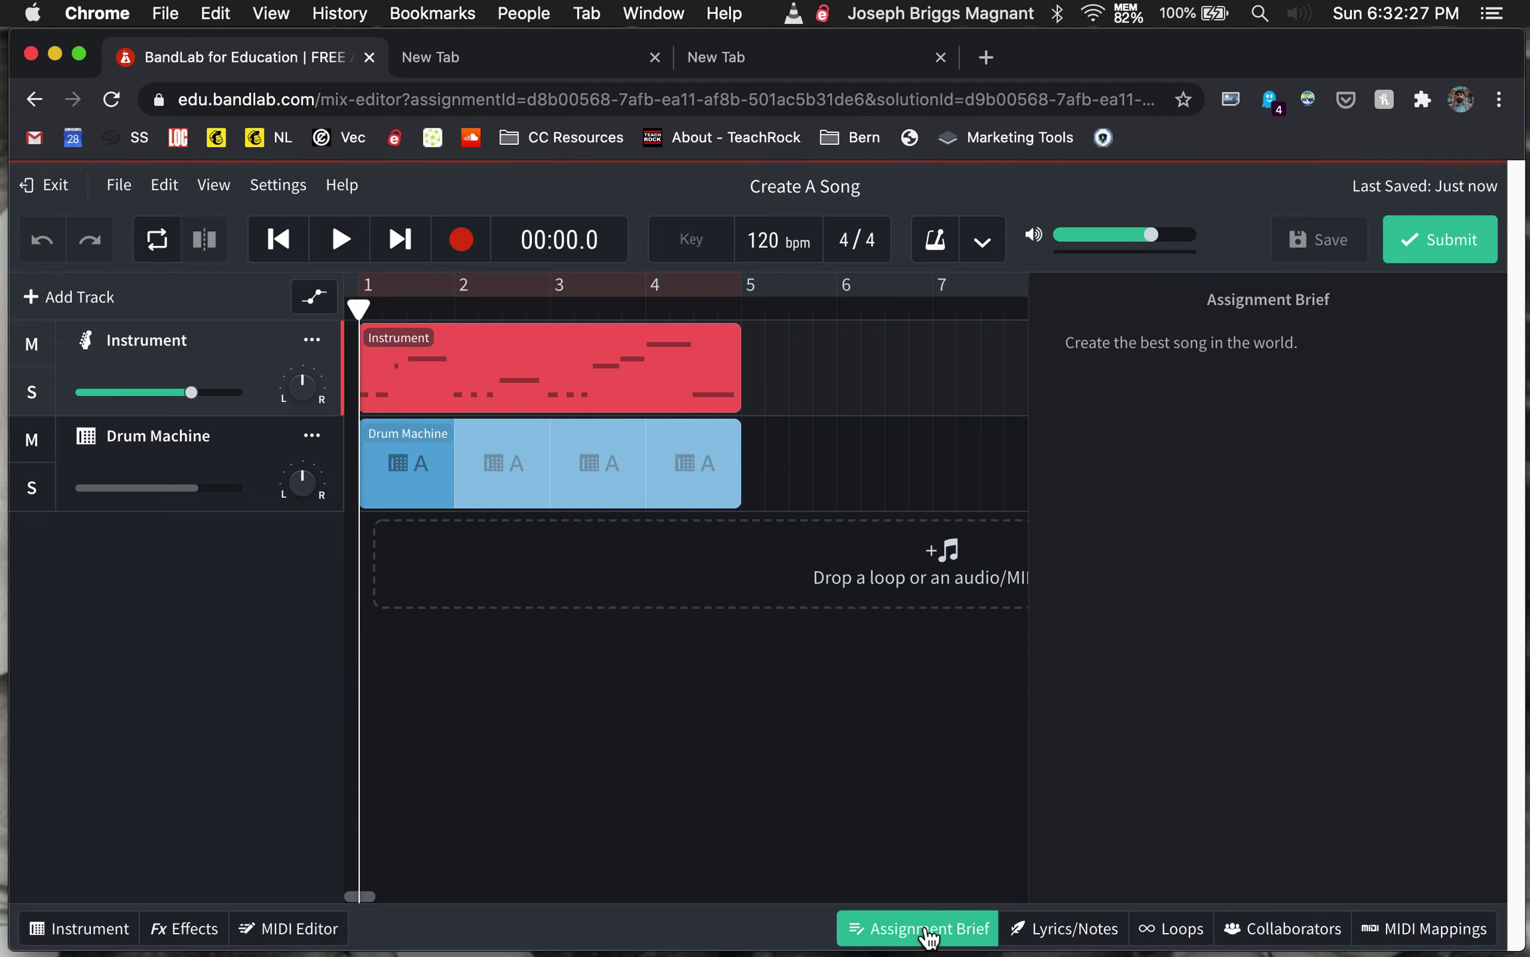
left_click(1272, 928)
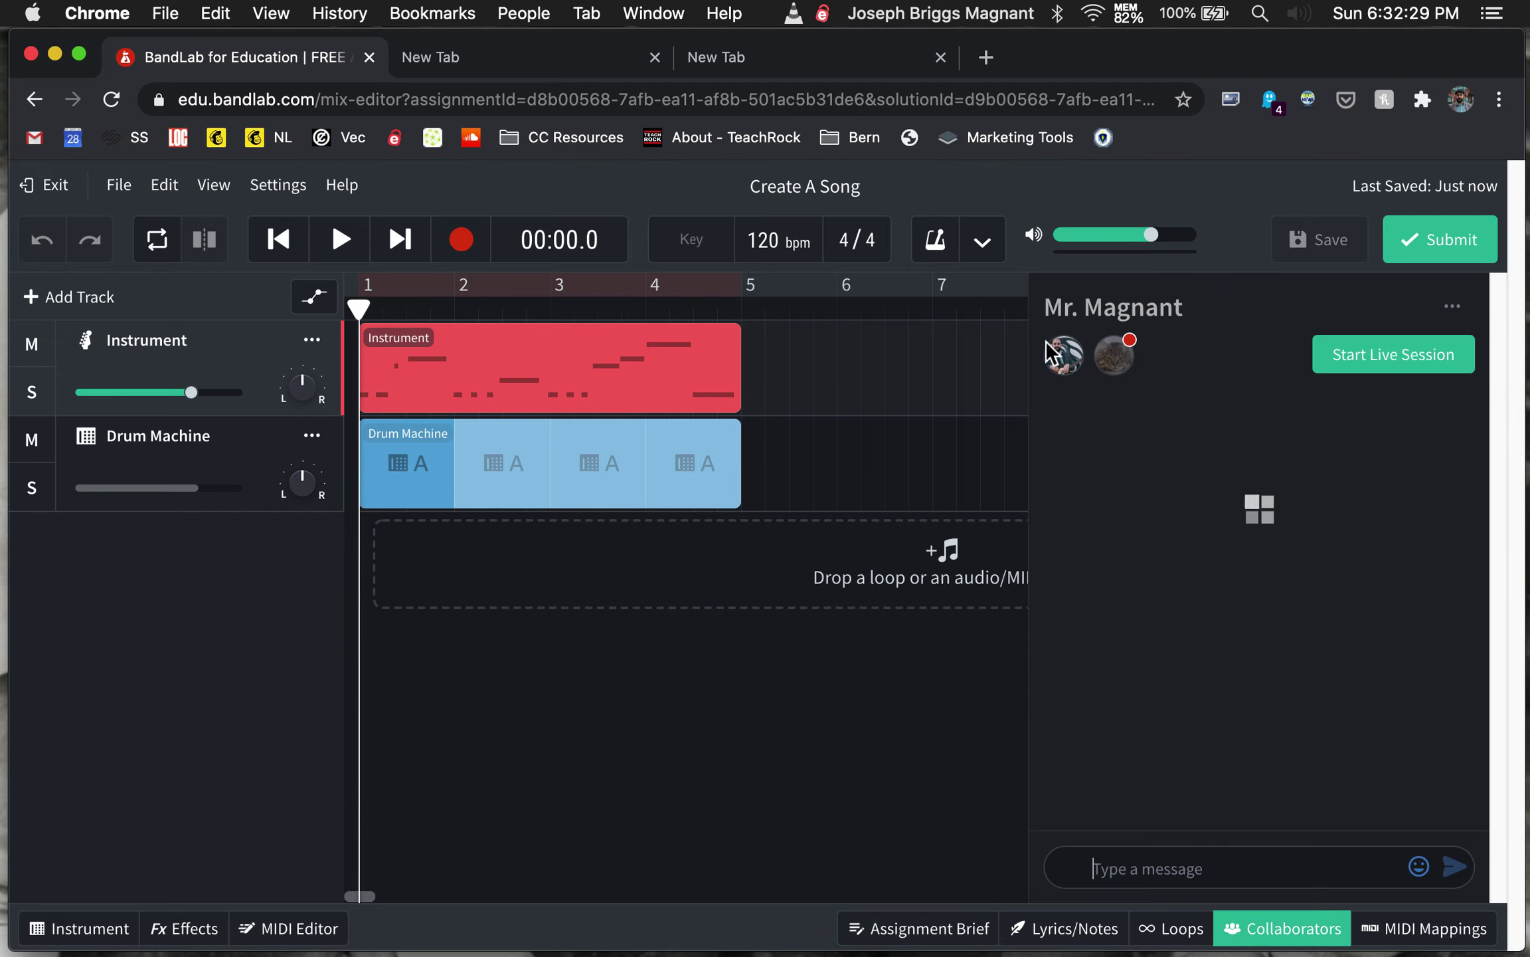
left_click(923, 929)
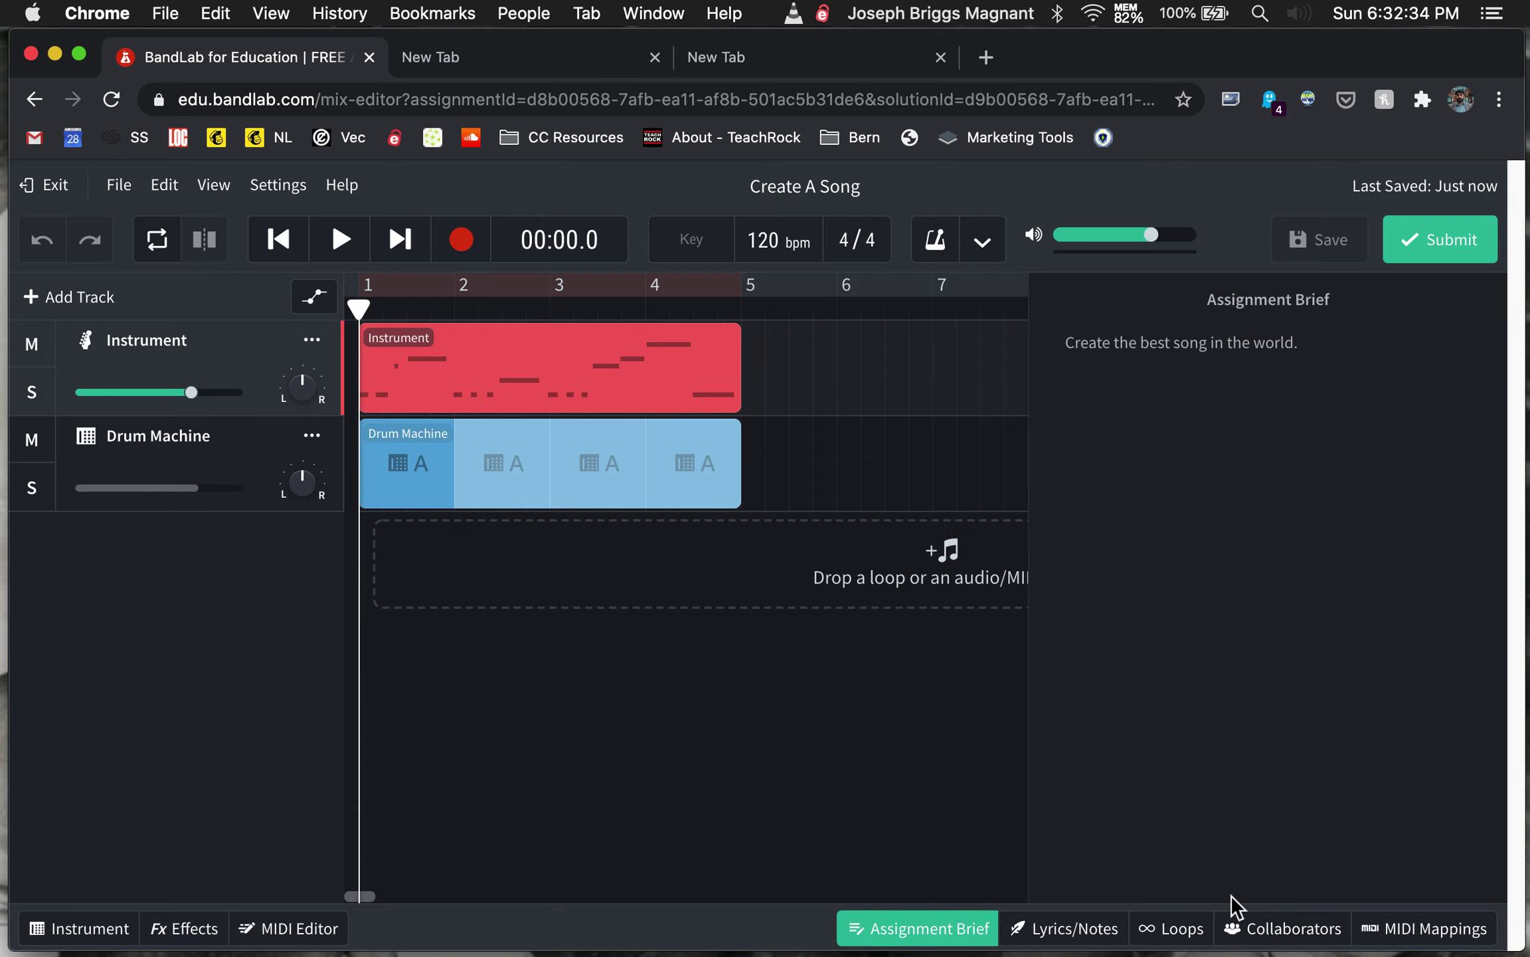
left_click(917, 930)
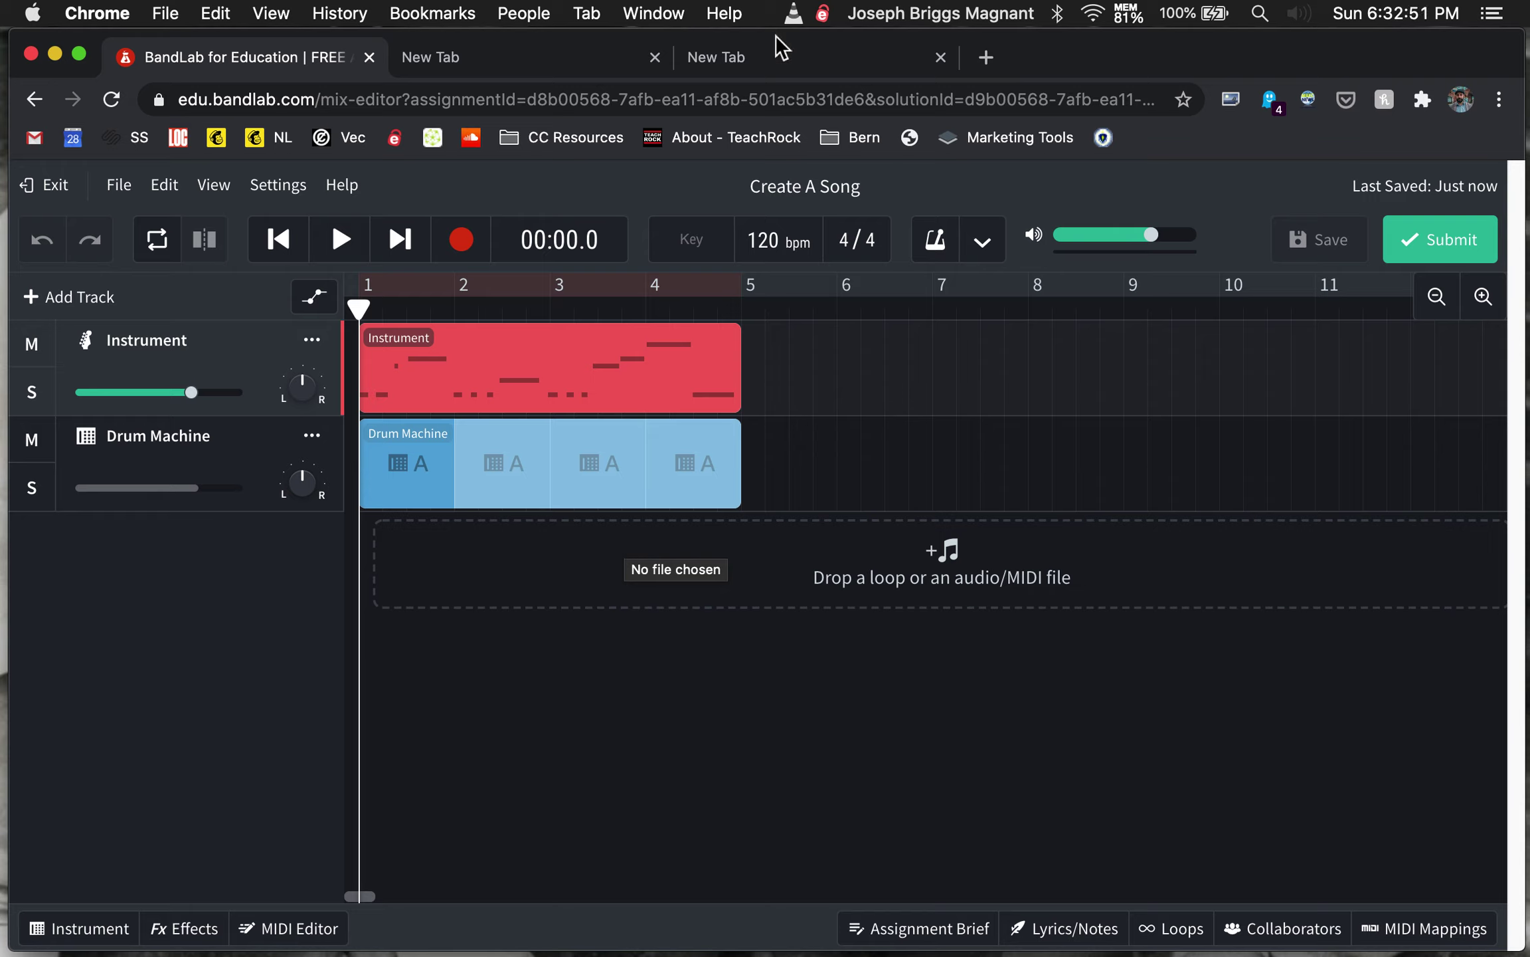
mouse_move(987, 953)
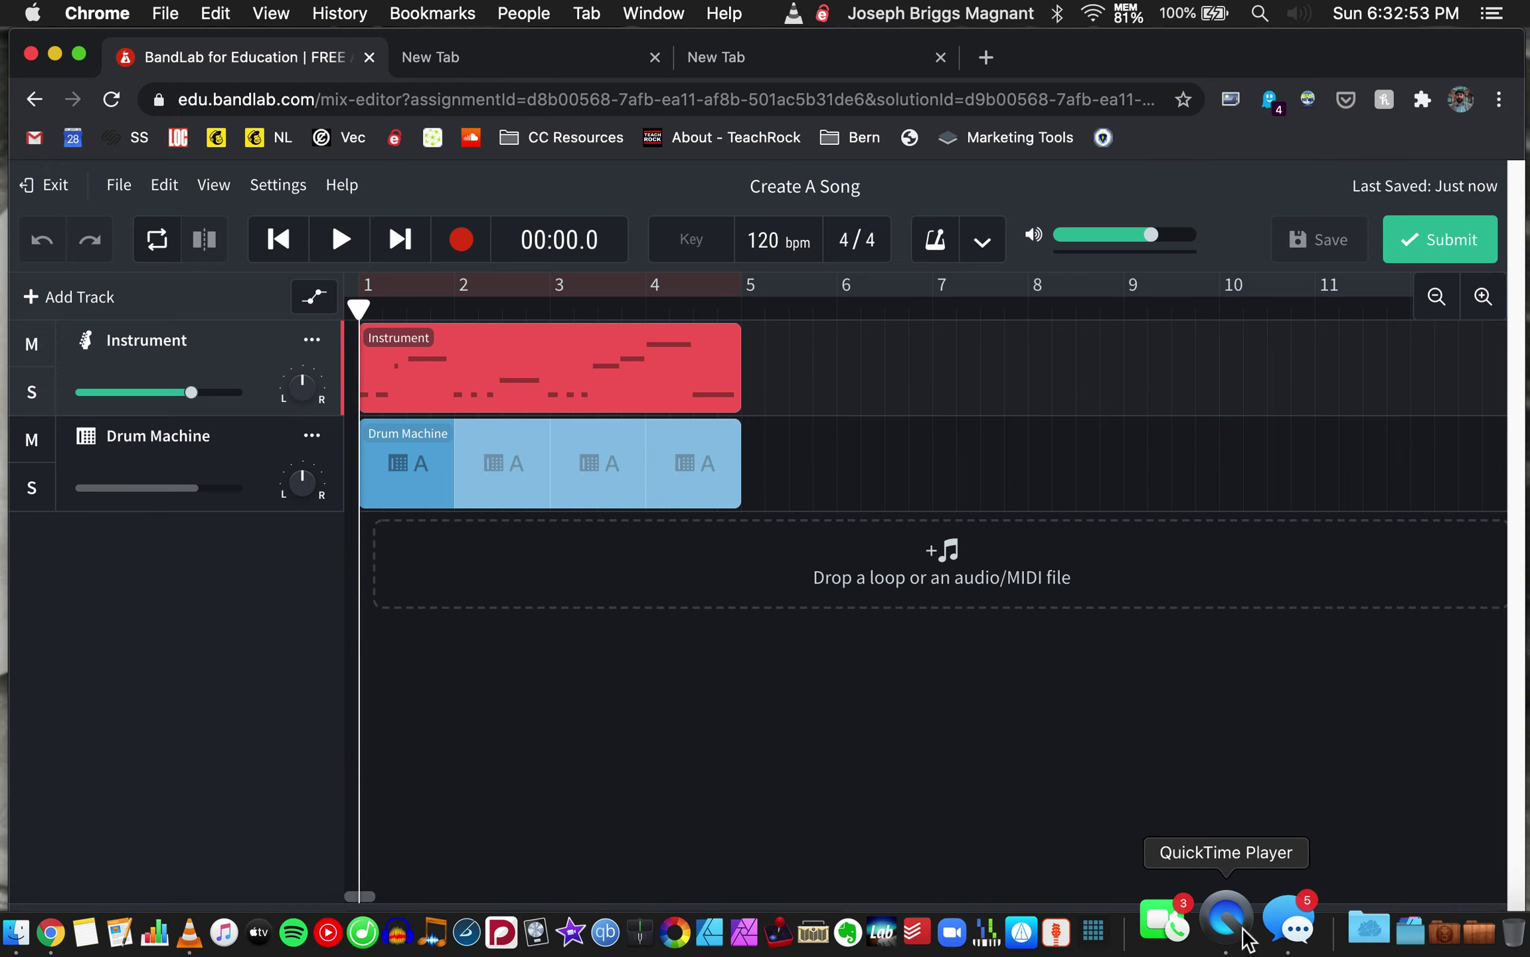
left_click(1223, 925)
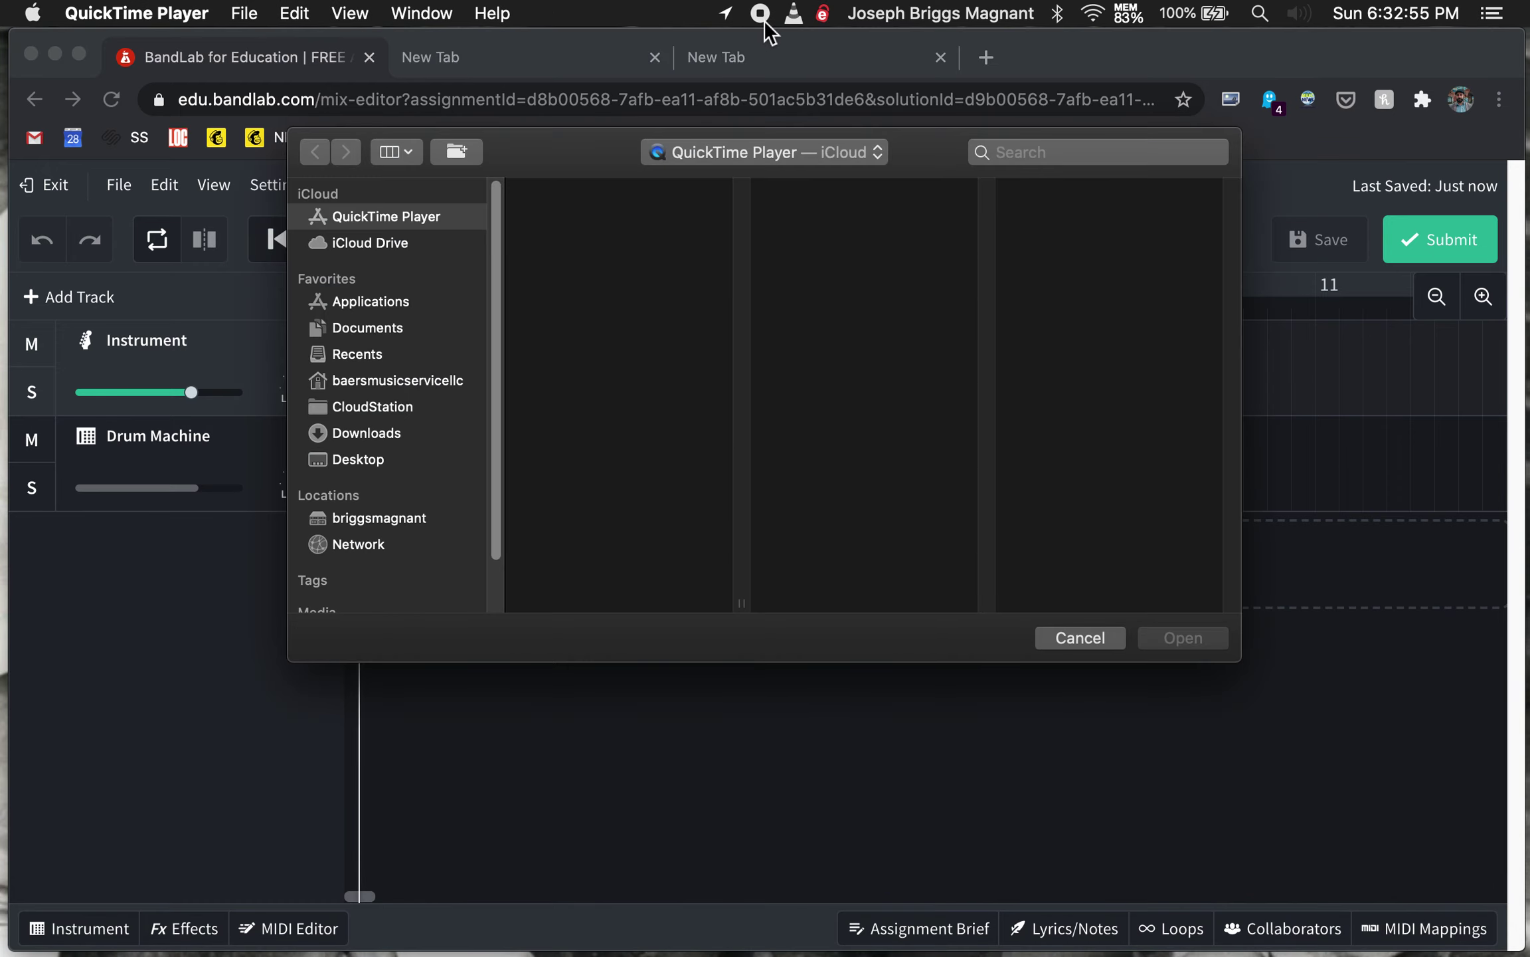